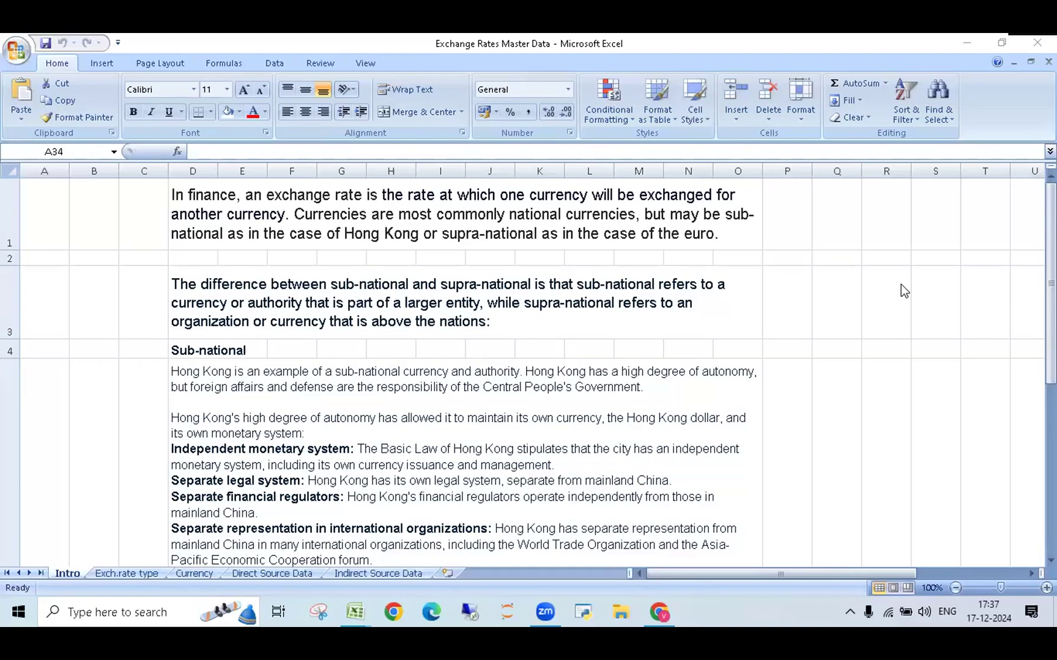
# Read through the Intro sheet's notes on sub-national and supra-national currencies, down to the exchange rate quotation table.
pyautogui.scroll(-1, 903, 293)
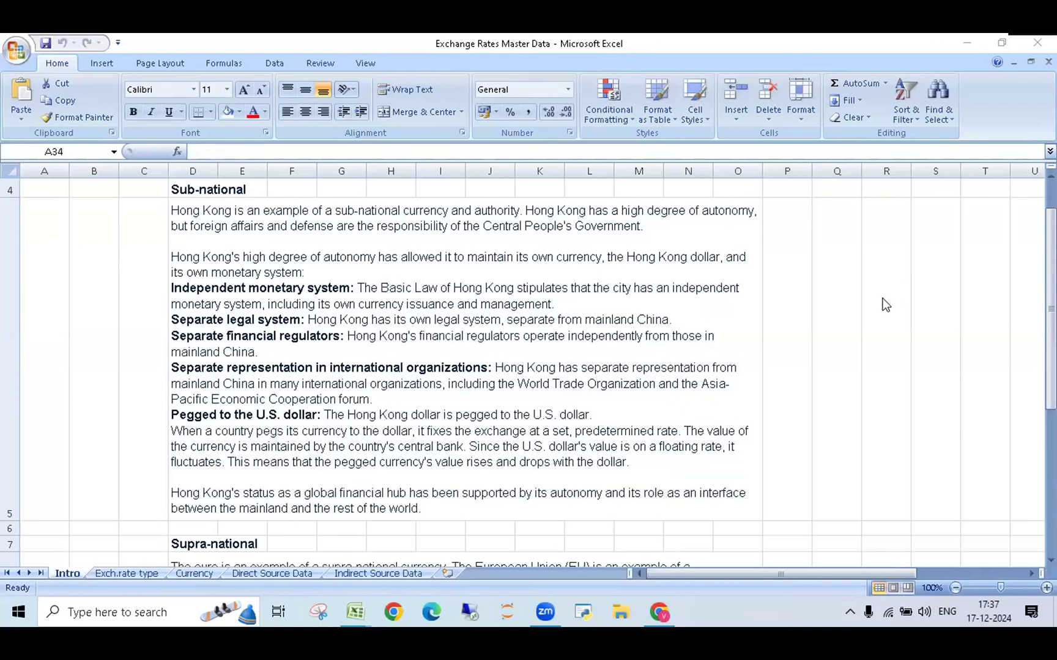
pyautogui.scroll(-1, 885, 304)
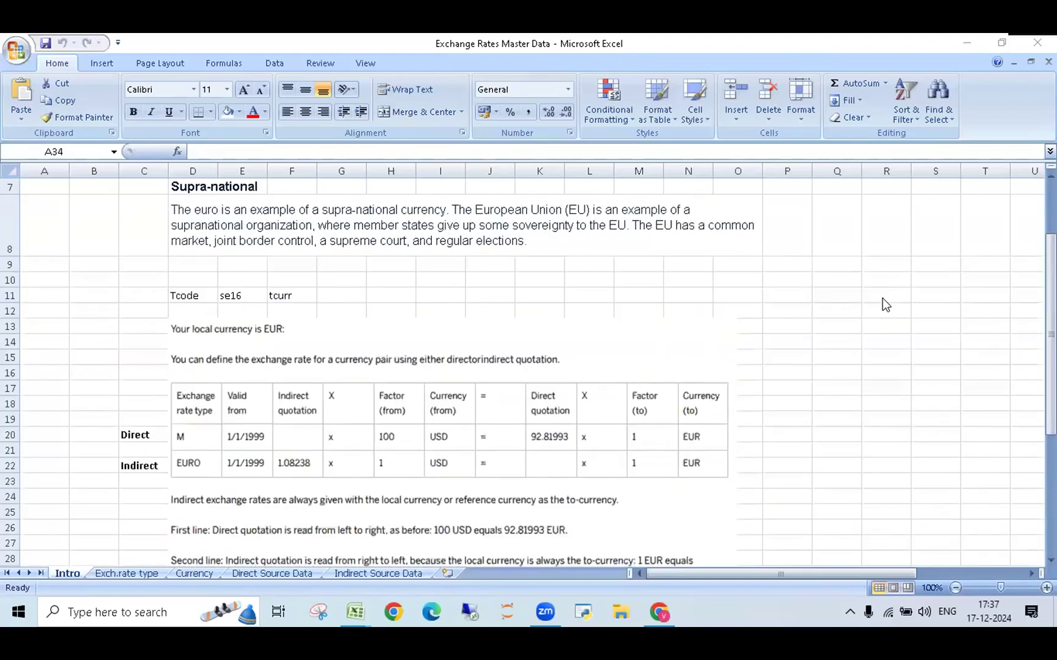
pyautogui.scroll(1, 883, 304)
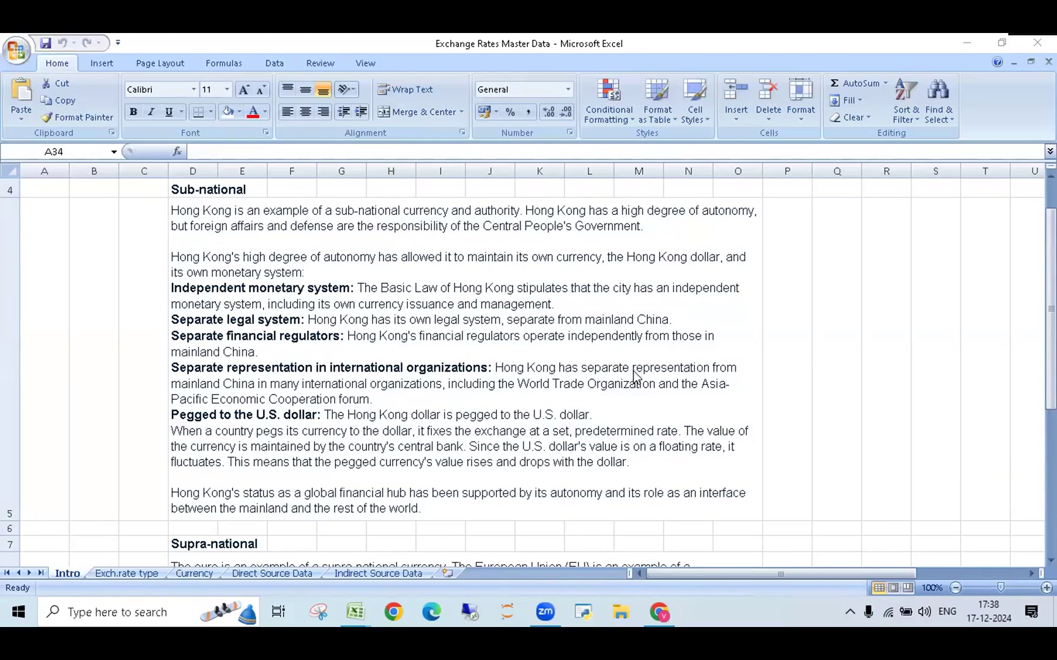
pyautogui.scroll(3, 636, 375)
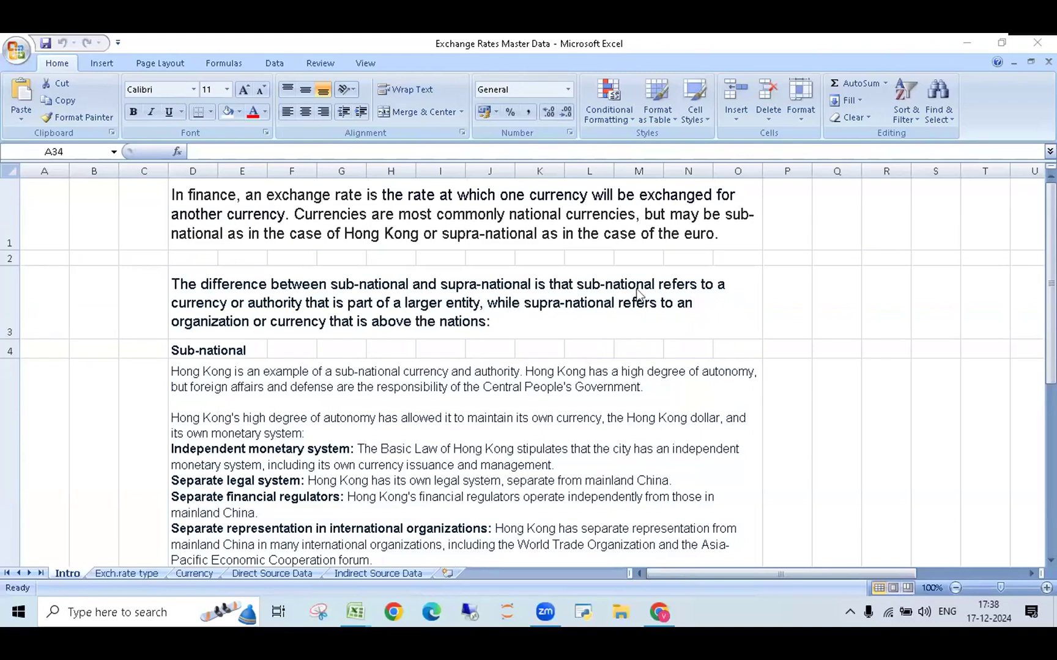
pyautogui.scroll(-2, 633, 314)
pyautogui.scroll(-2, 632, 314)
pyautogui.scroll(1, 632, 313)
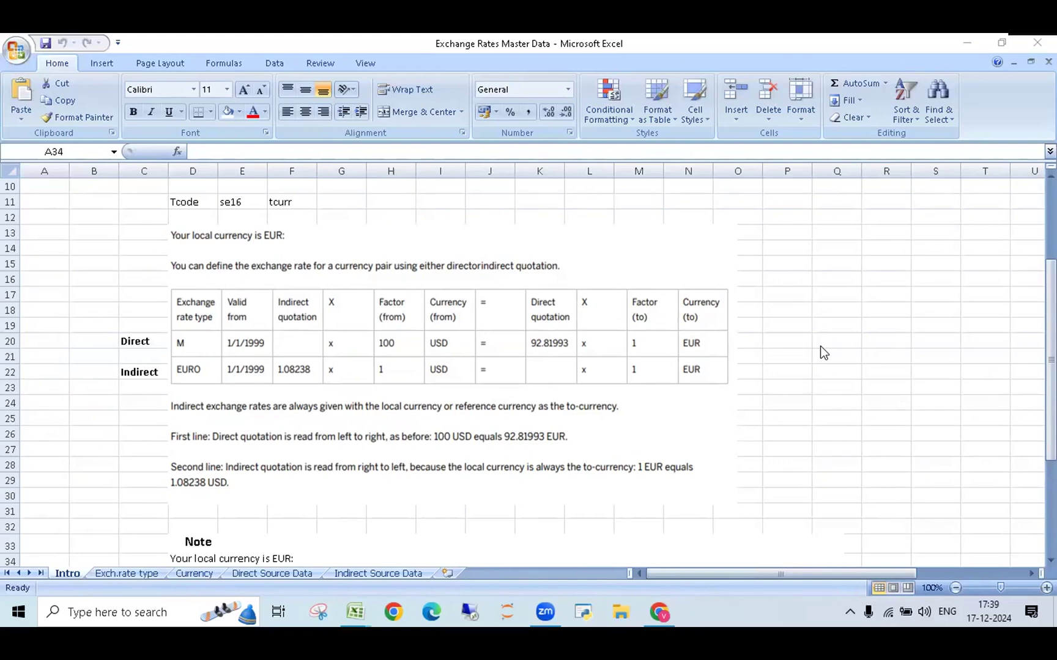
# Switch to the Xe currency converter in Chrome and convert 100 US dollars to euros.
pyautogui.click(654, 610)
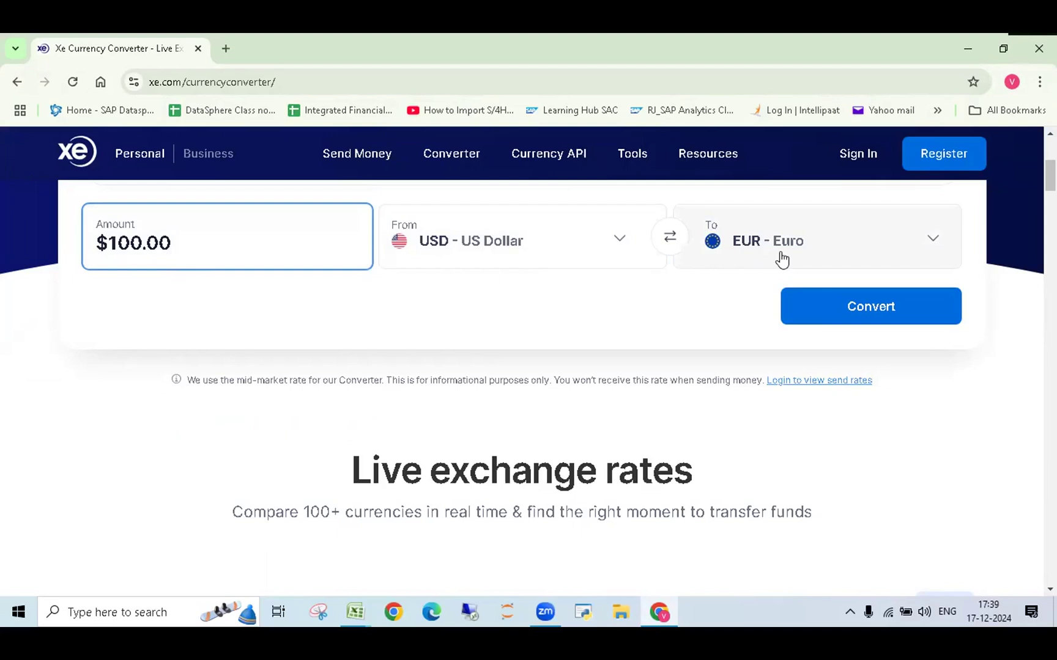
pyautogui.click(906, 318)
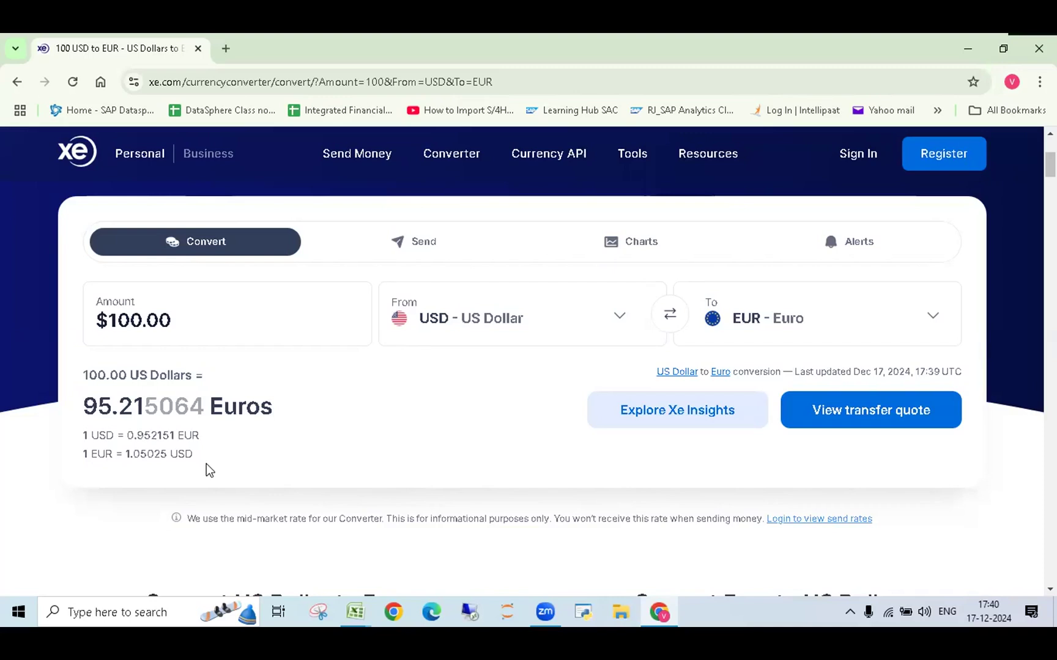
# Return to the Exchange Rates Master Data workbook and examine the direct and indirect quotation example with its note.
pyautogui.click(355, 611)
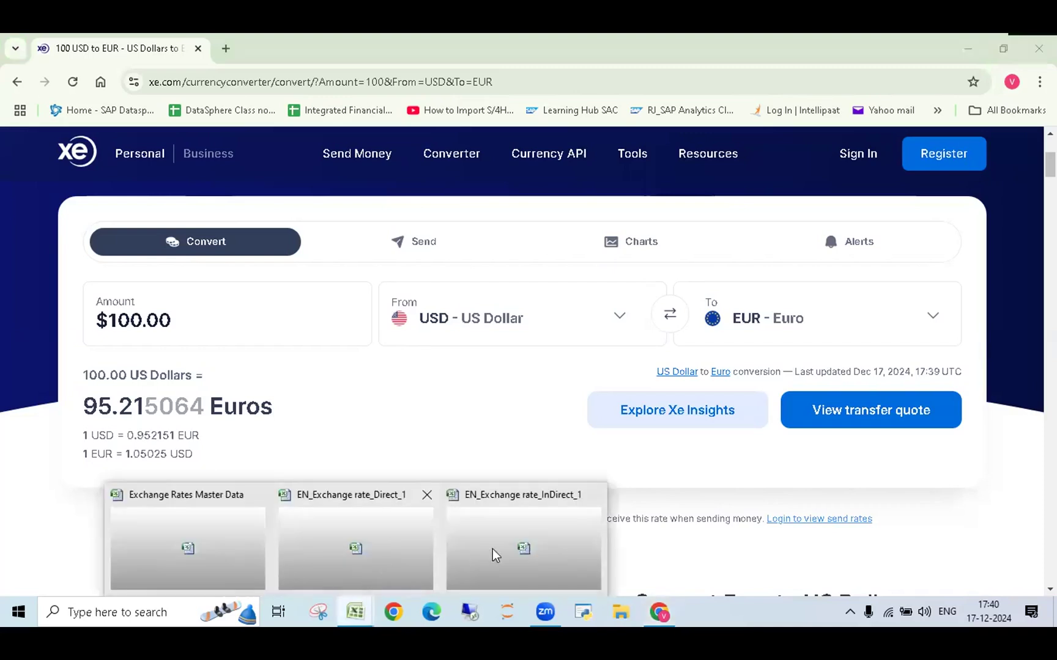
pyautogui.click(188, 558)
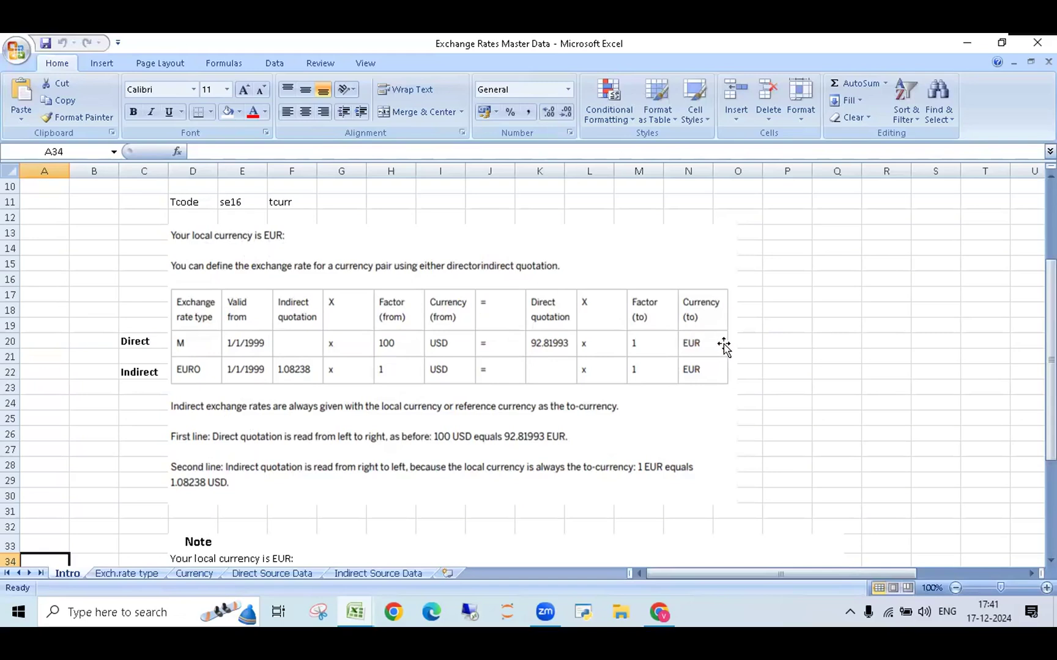
pyautogui.click(141, 375)
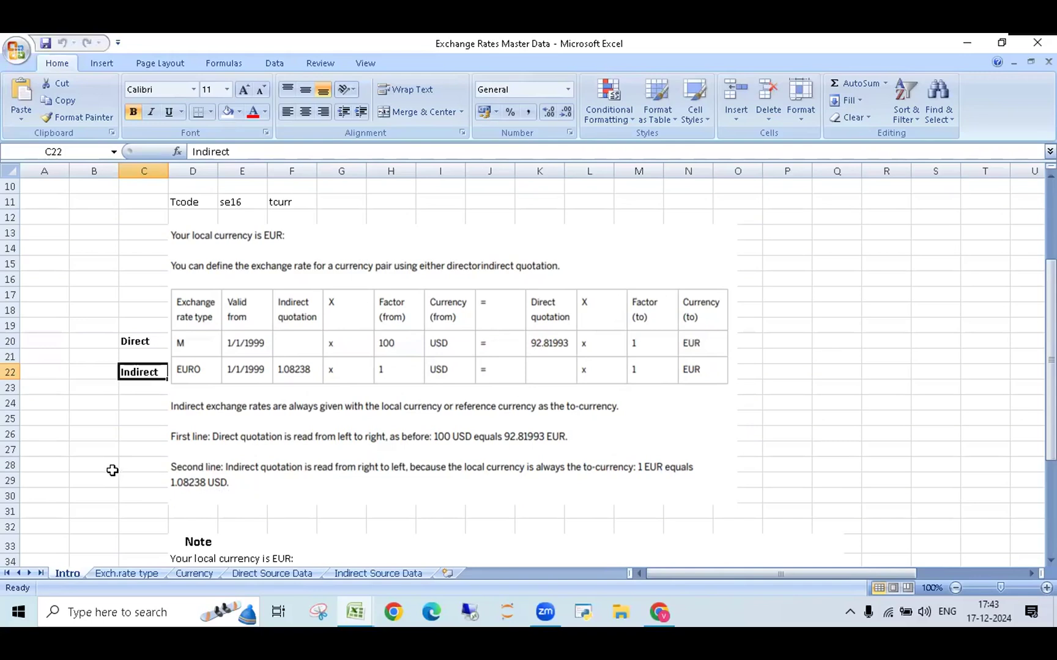
pyautogui.scroll(-3, 114, 469)
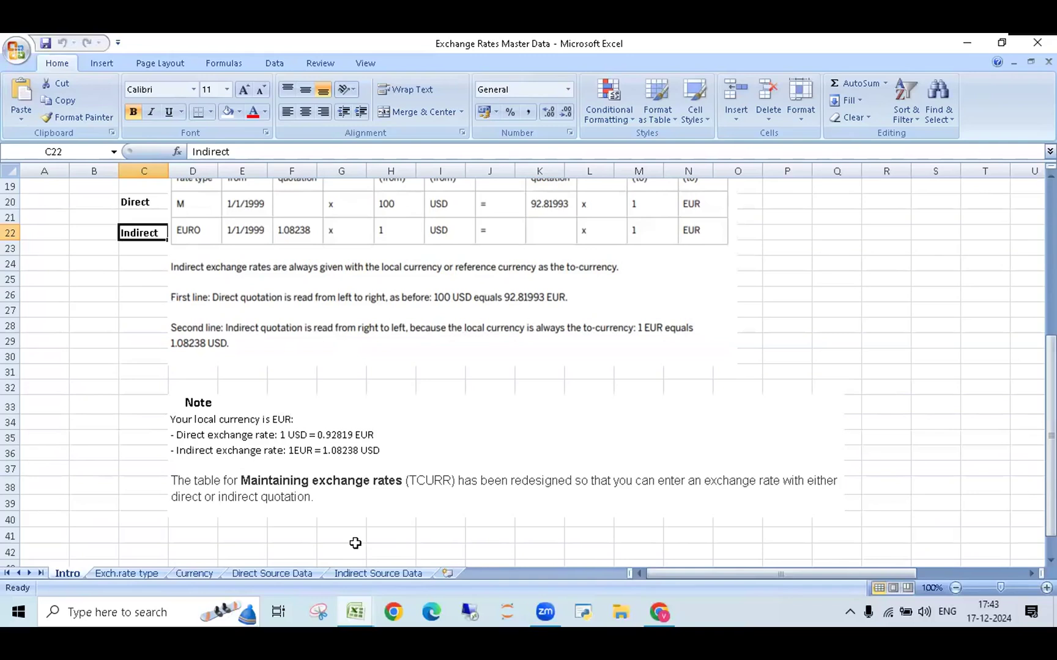
# Look through the exchange rate types on the Exch.rate type sheet and locate type M.
pyautogui.click(136, 573)
pyautogui.scroll(2, 163, 460)
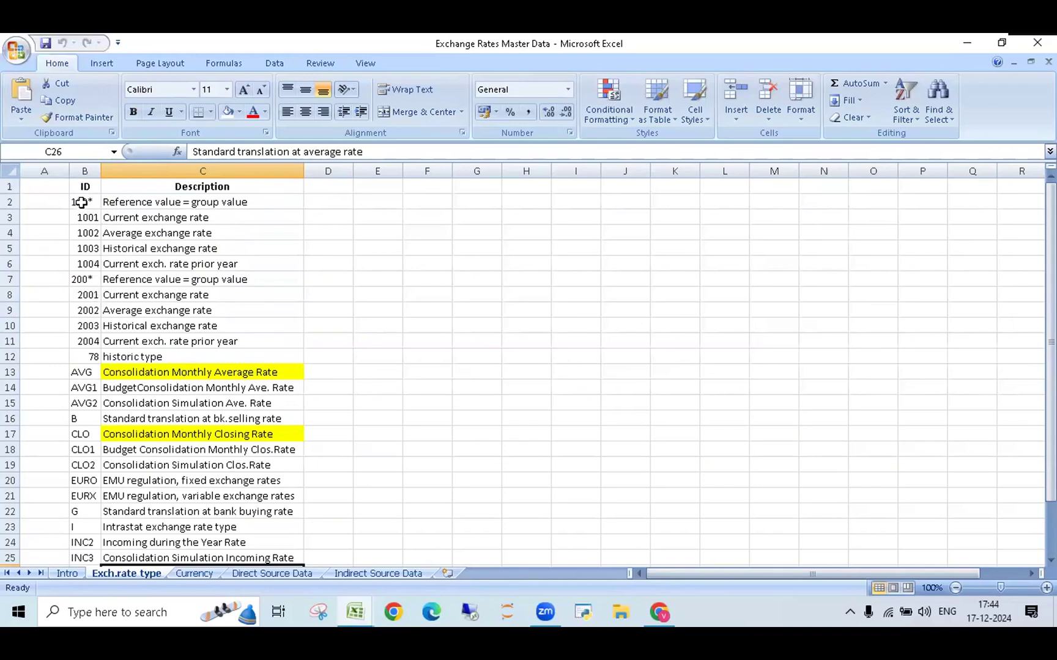
pyautogui.scroll(-2, 98, 432)
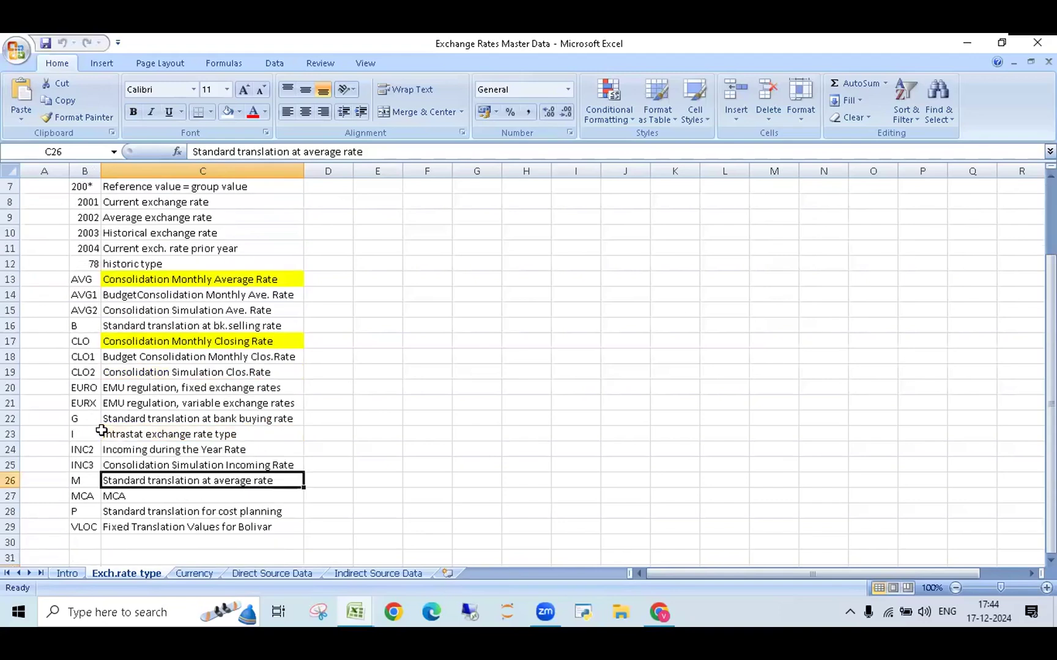
pyautogui.click(89, 481)
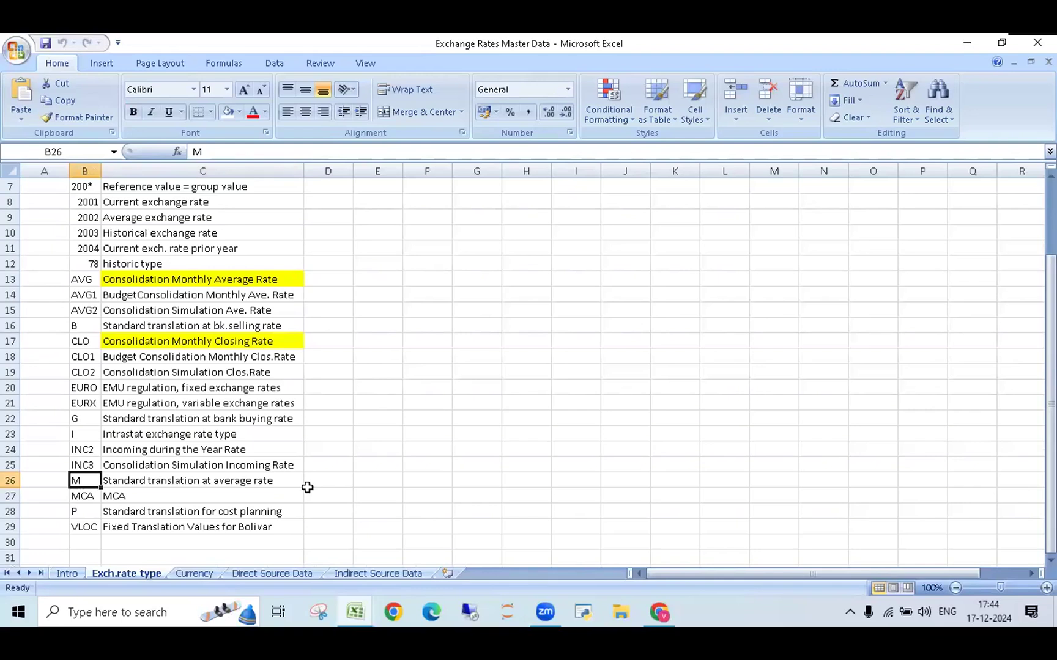
# Look up the British Pound's ID and description in the Currency sheet's list.
pyautogui.click(196, 575)
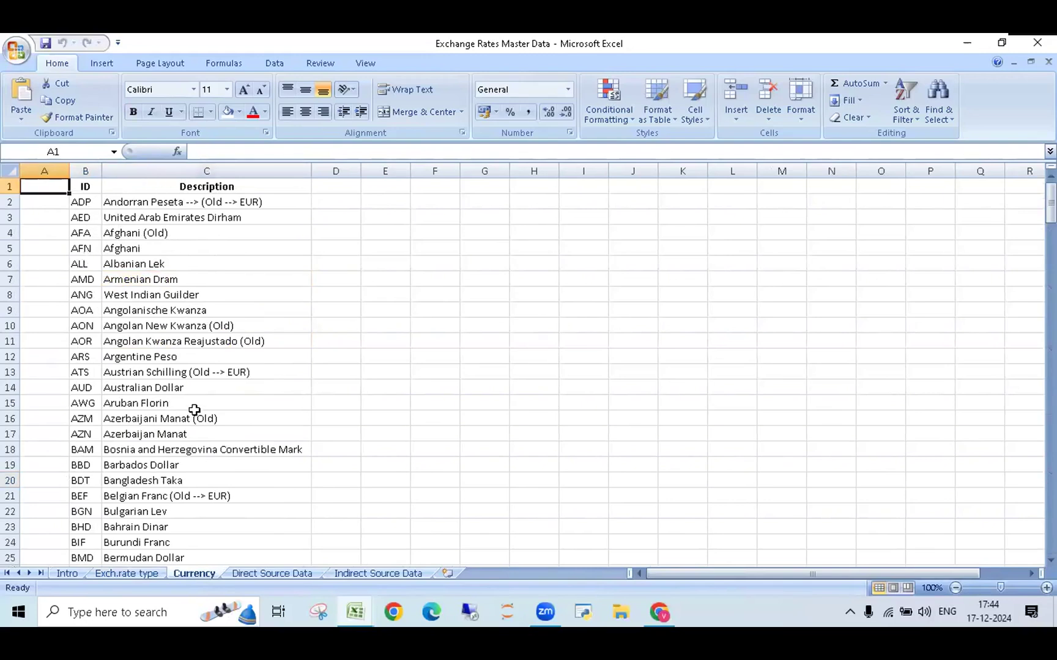
pyautogui.scroll(-4, 166, 447)
pyautogui.scroll(-9, 169, 447)
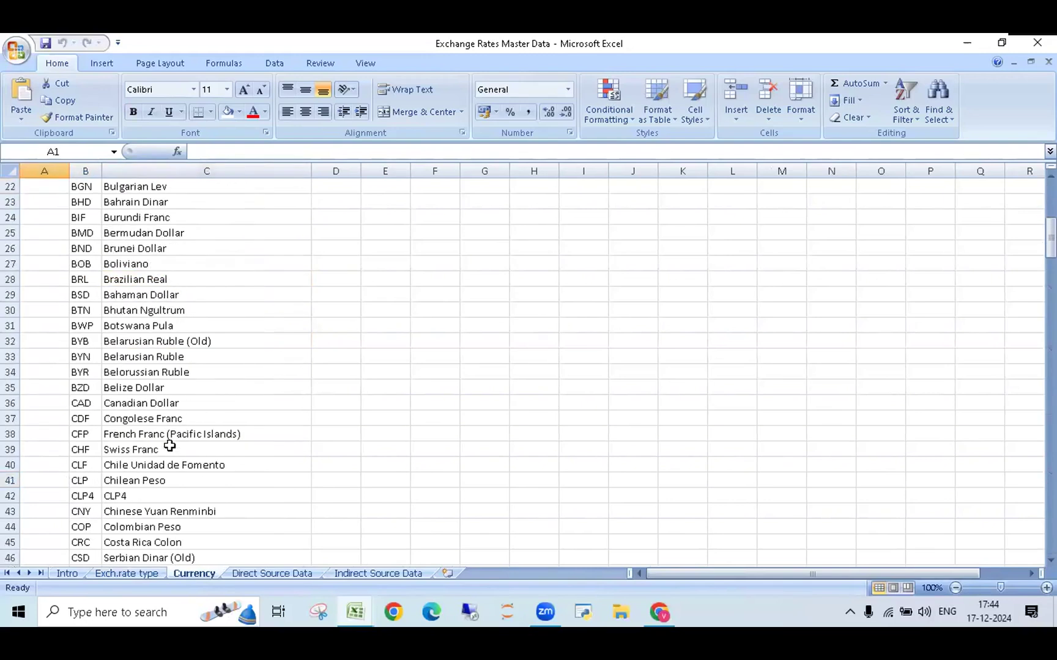
pyautogui.scroll(-3, 170, 446)
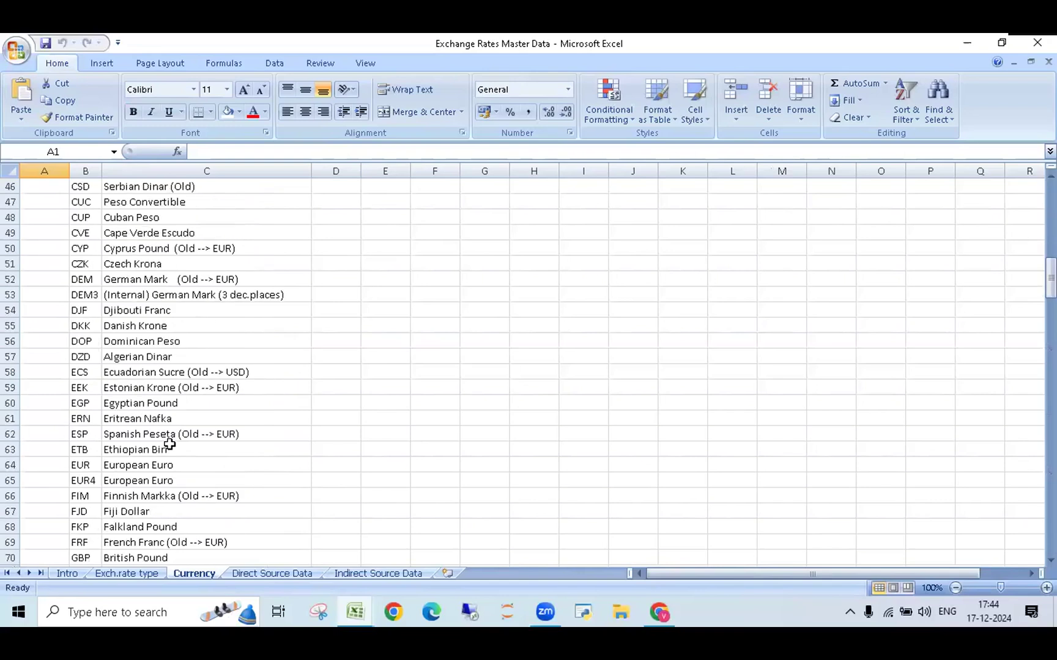
pyautogui.click(79, 513)
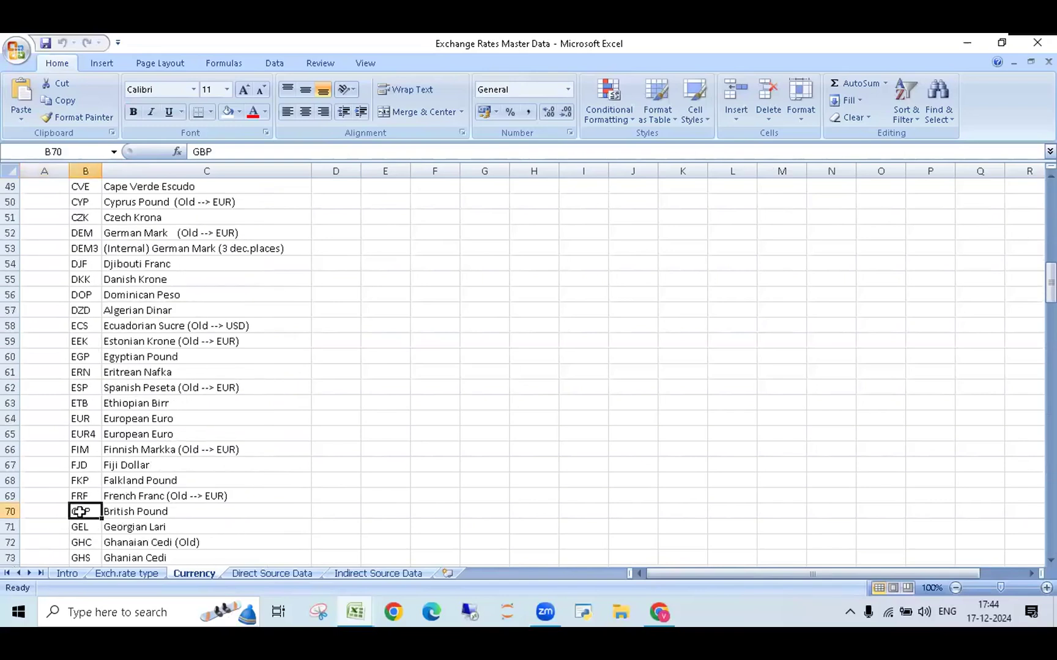
pyautogui.click(178, 514)
# Find the Indian Rupee entry in the currency list and check its ID and description.
pyautogui.scroll(-6, 181, 514)
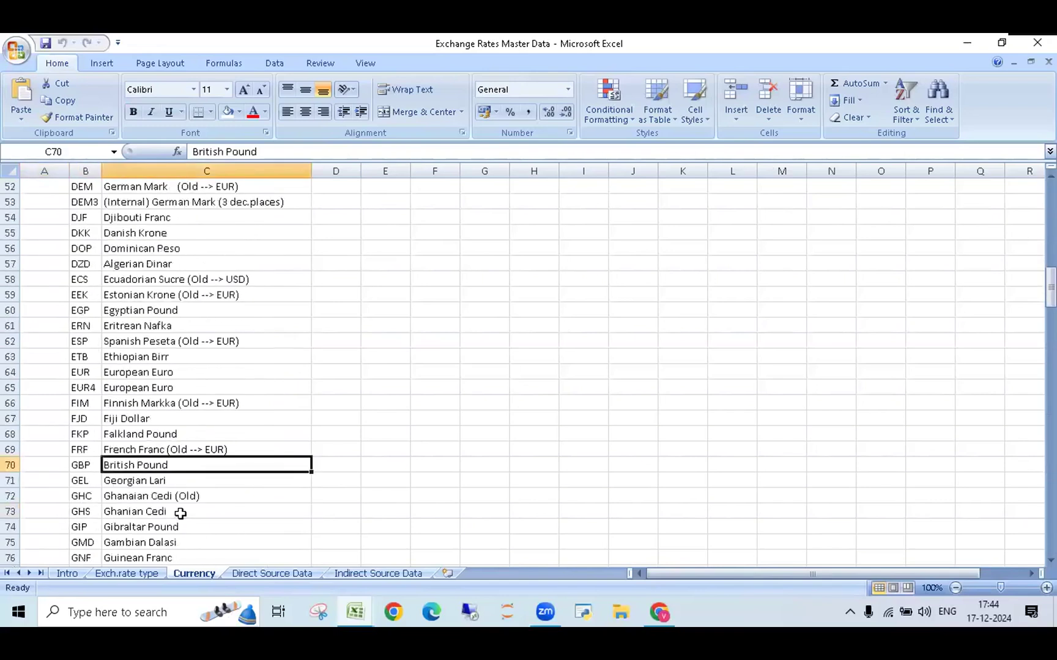
pyautogui.click(80, 528)
pyautogui.click(146, 527)
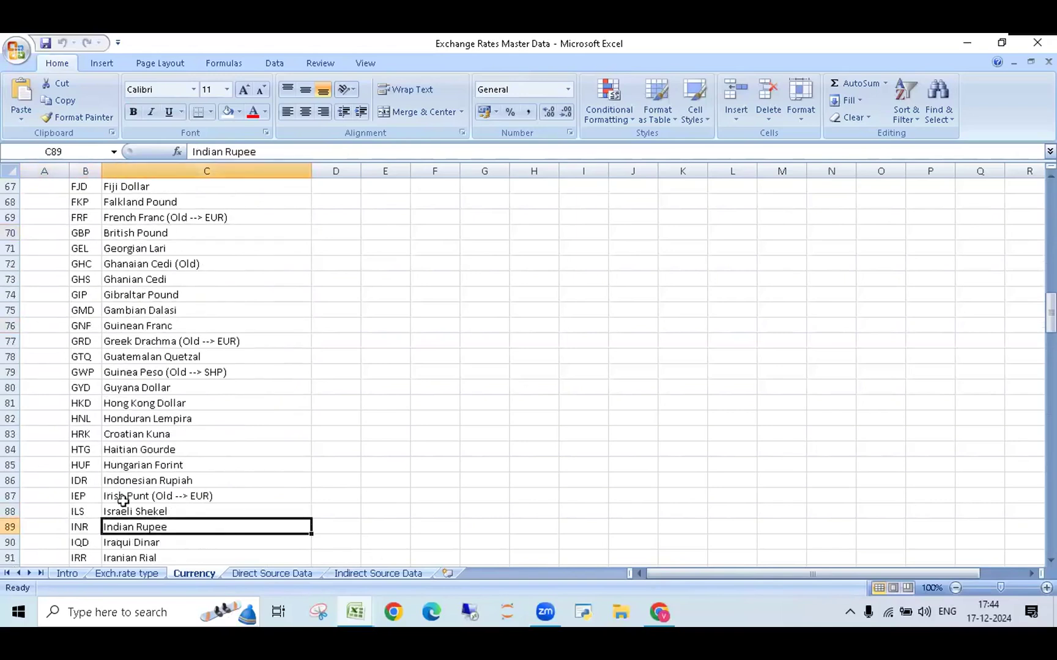
pyautogui.click(82, 530)
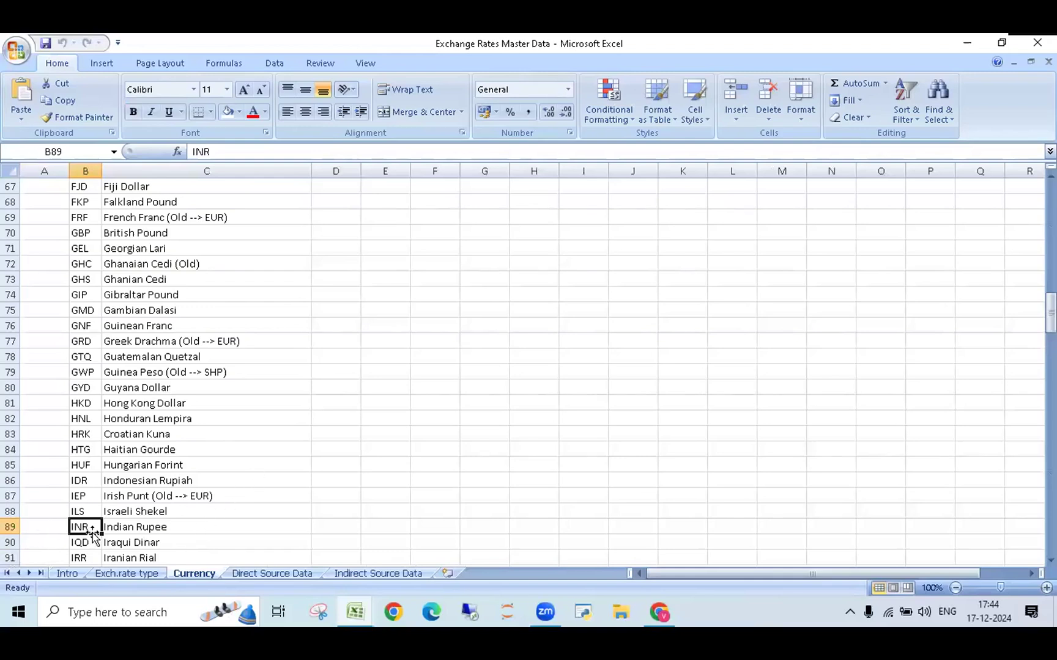
pyautogui.click(162, 527)
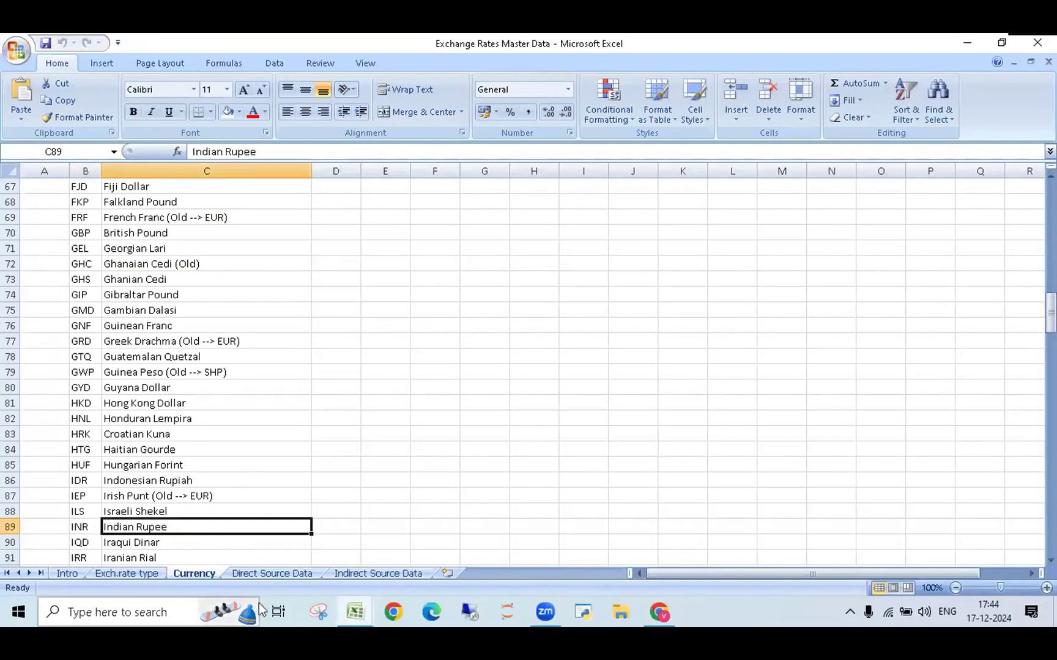
# Switch to the EN_Exchange rate_Direct_1 workbook and check the exchange rate type entered in row 9.
pyautogui.click(351, 611)
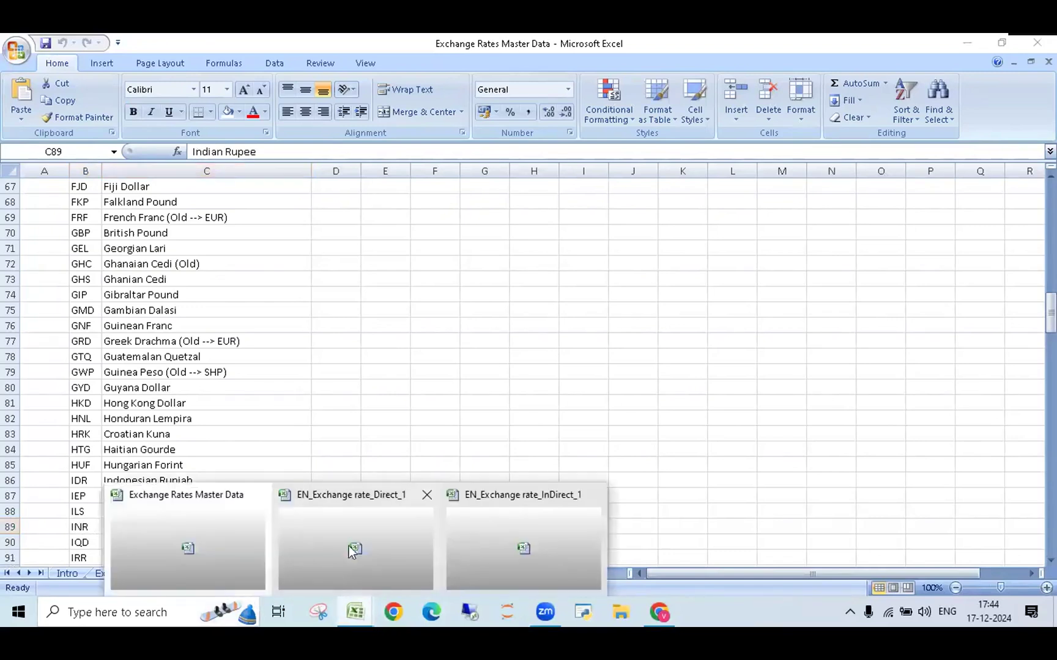
pyautogui.click(350, 542)
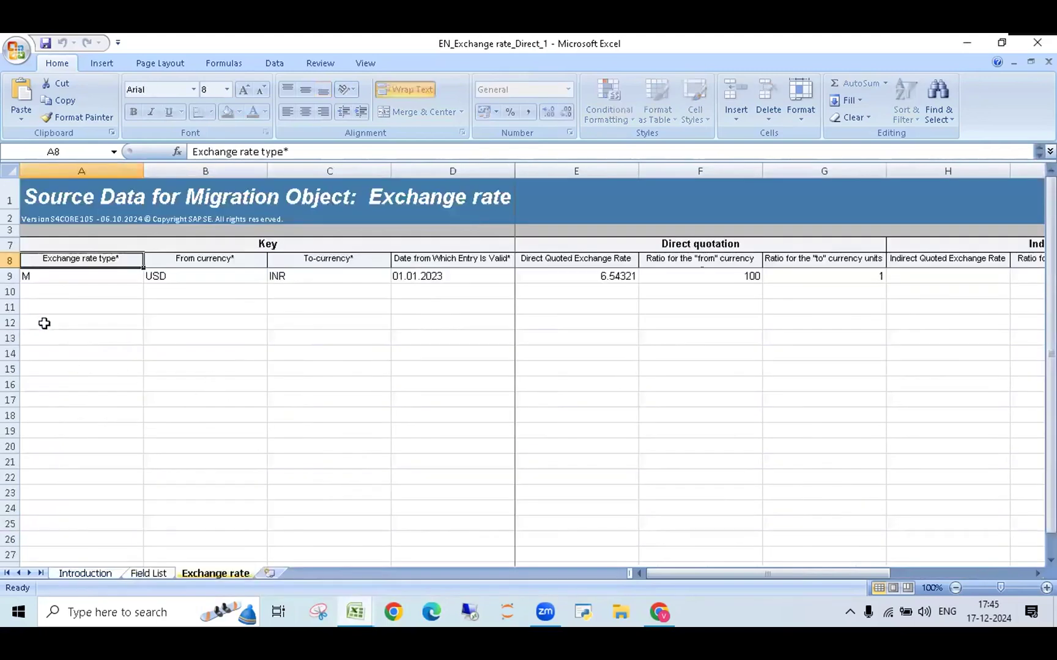
pyautogui.click(63, 275)
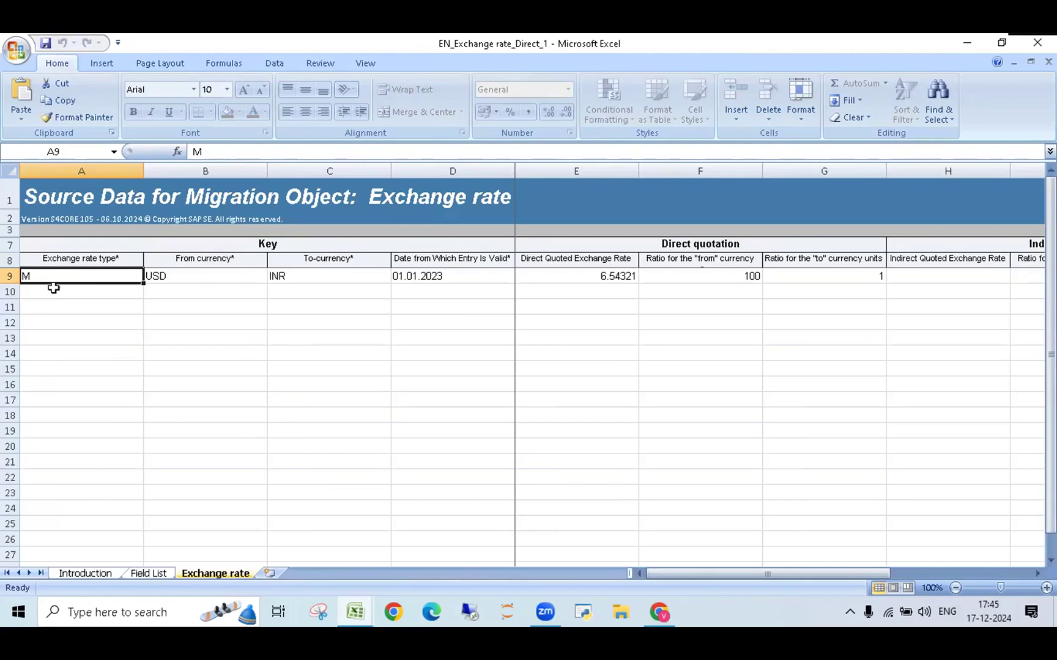
# Go back to the Exchange Rates Master Data workbook and check type M's description on the Exch.rate type sheet.
pyautogui.click(356, 612)
pyautogui.click(208, 540)
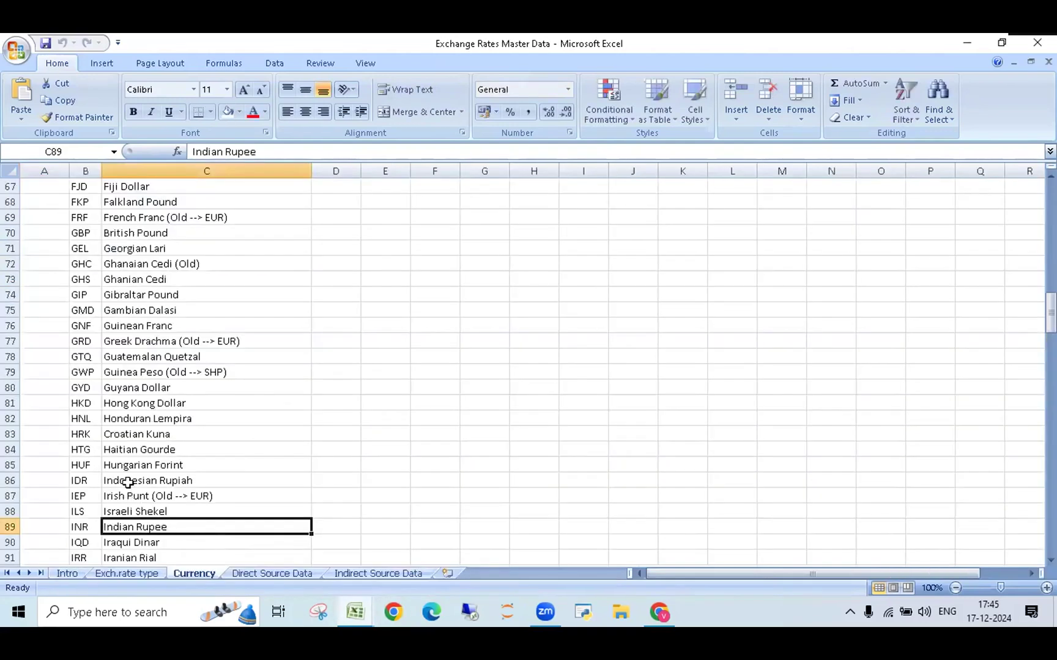
pyautogui.scroll(2, 127, 486)
pyautogui.scroll(2, 107, 468)
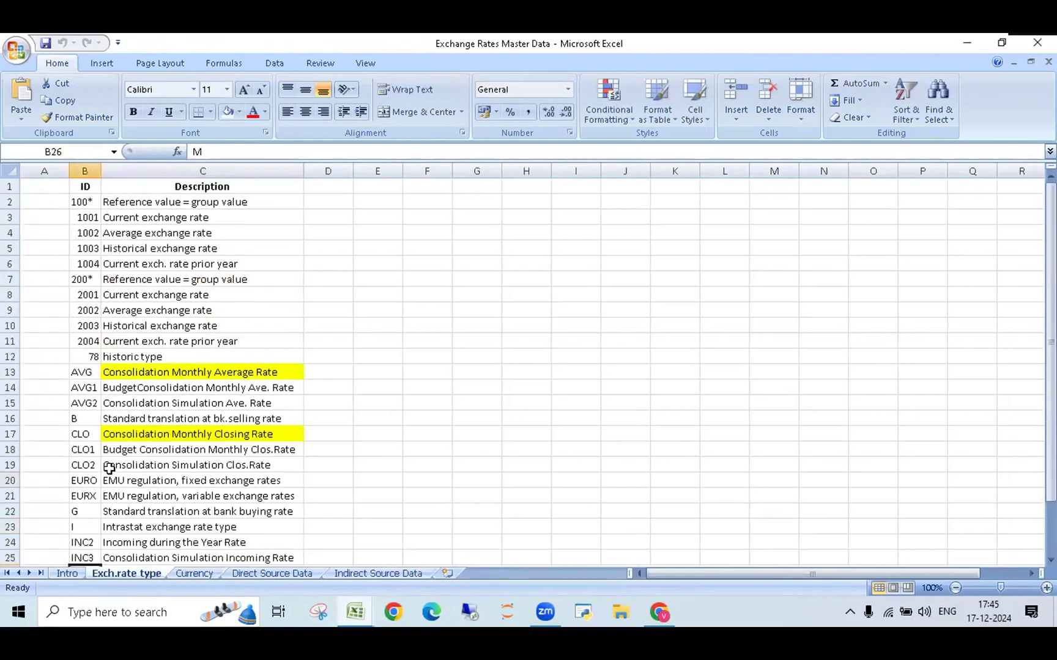
pyautogui.scroll(-1, 92, 420)
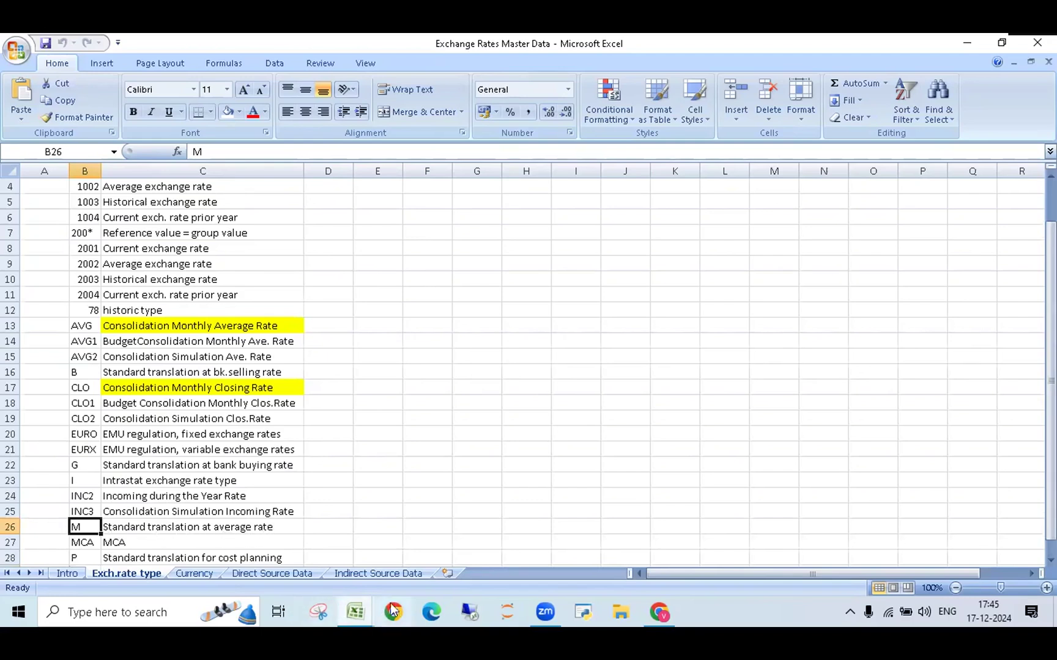
# Return to EN_Exchange rate_Direct_1 and examine row 9's currencies, validity date, direct quoted rate and "from" currency ratio.
pyautogui.moveTo(364, 603)
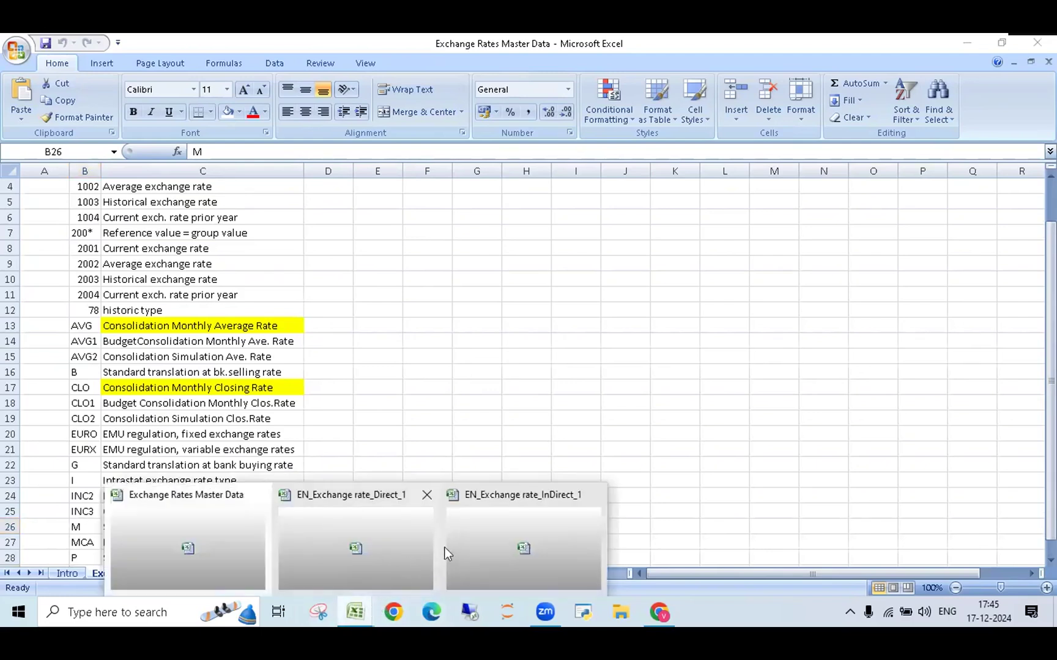
pyautogui.click(366, 547)
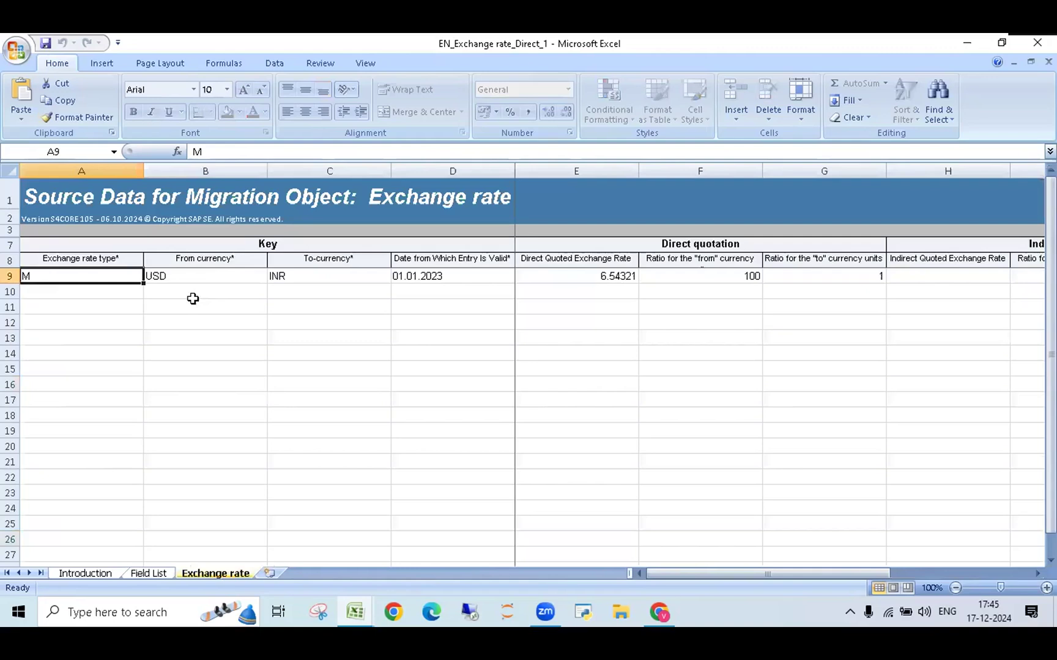
pyautogui.click(216, 279)
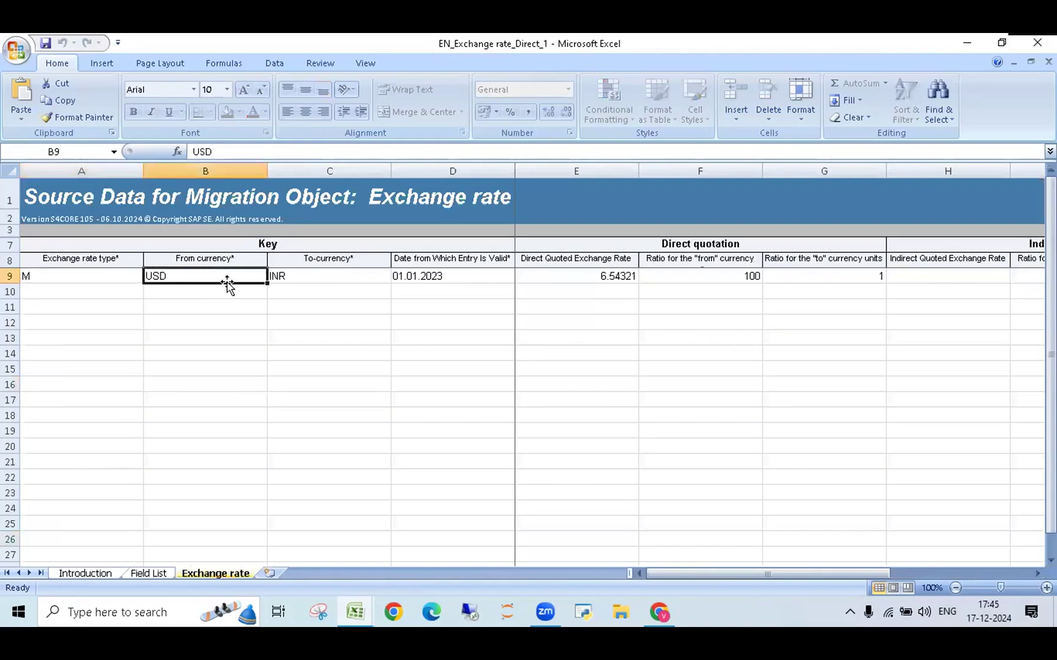
pyautogui.click(340, 276)
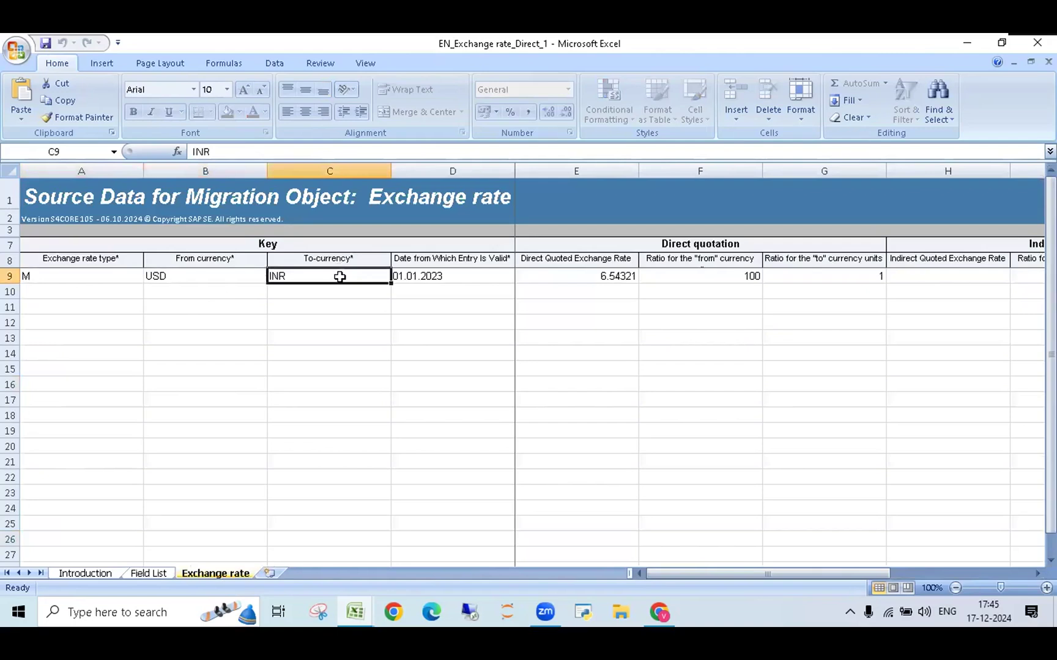
pyautogui.click(451, 277)
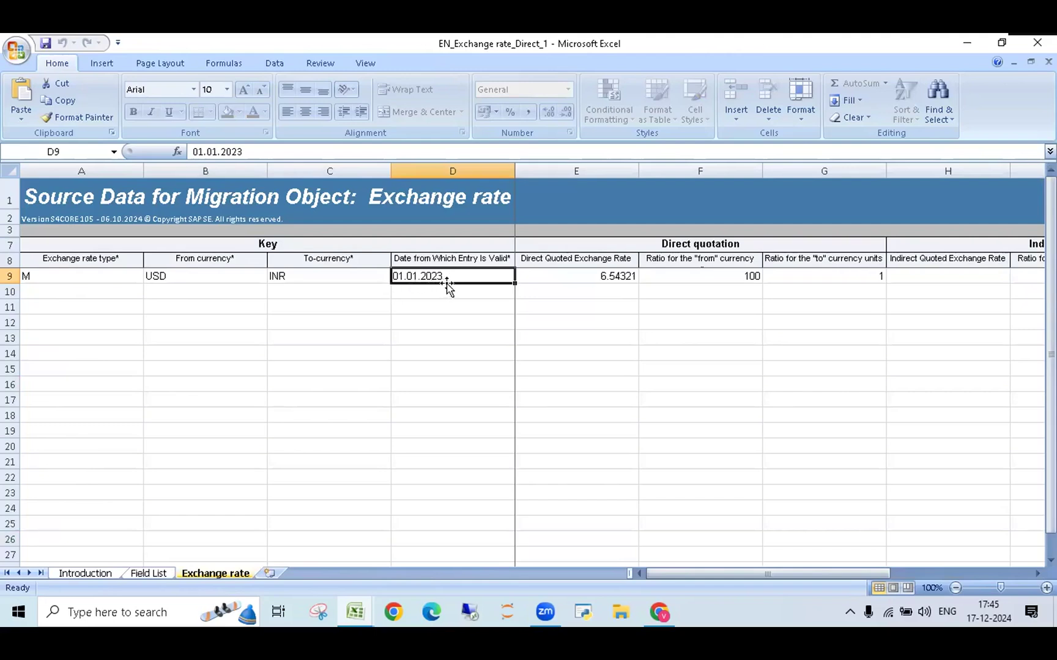
pyautogui.click(616, 276)
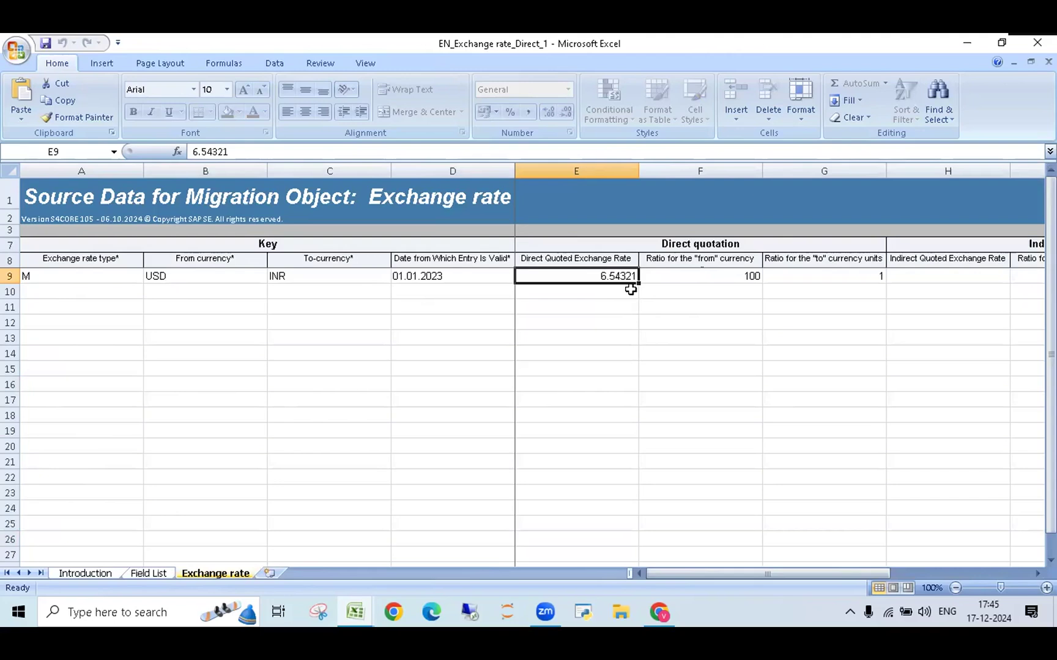
pyautogui.click(714, 277)
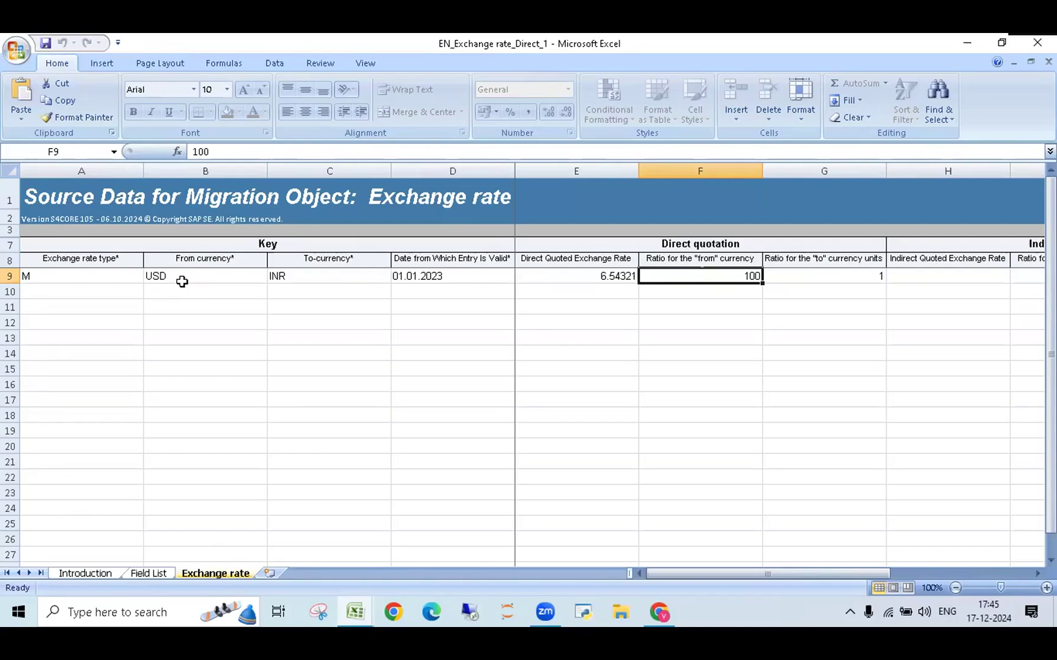
# Check row 9's direct quoted rate and "to" currency ratio, and look over the indirect quotation columns.
pyautogui.click(600, 278)
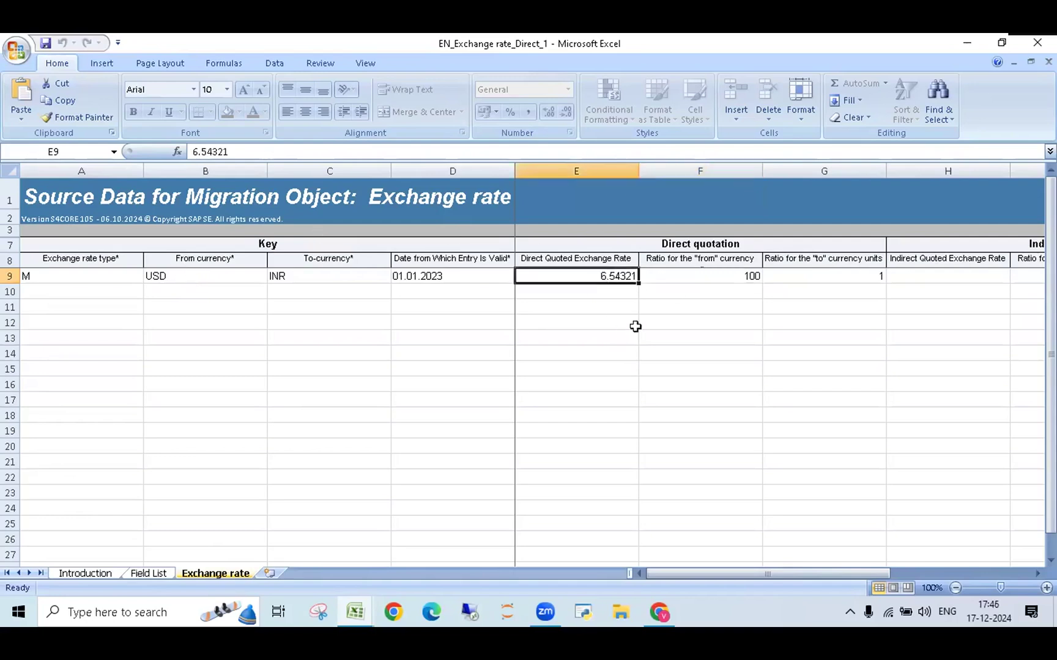
pyautogui.click(854, 277)
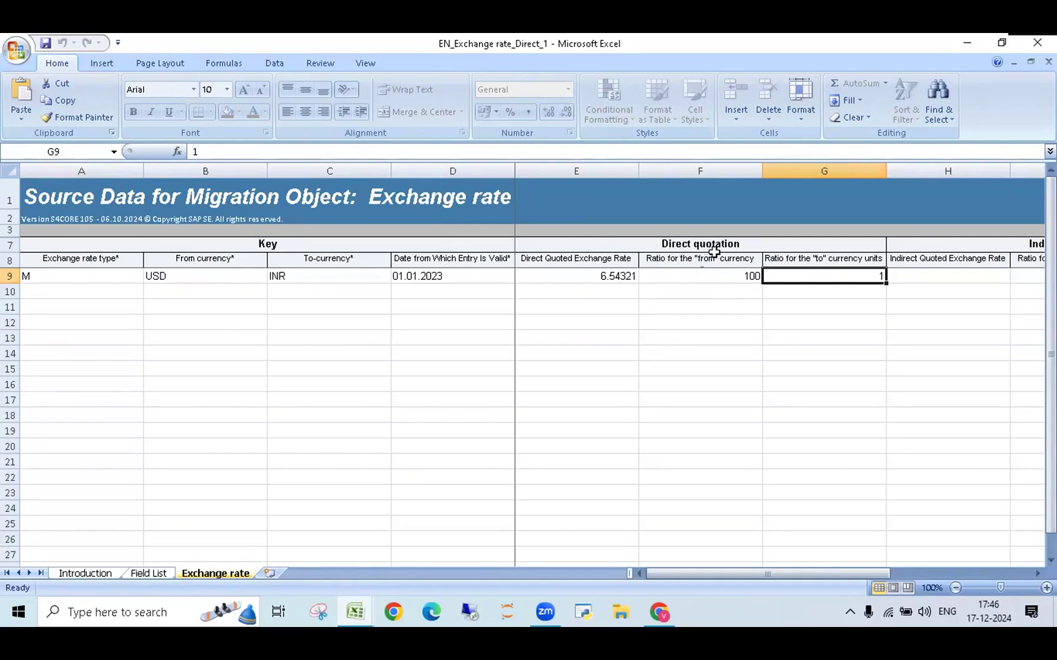
pyautogui.click(1038, 574)
pyautogui.click(1038, 574)
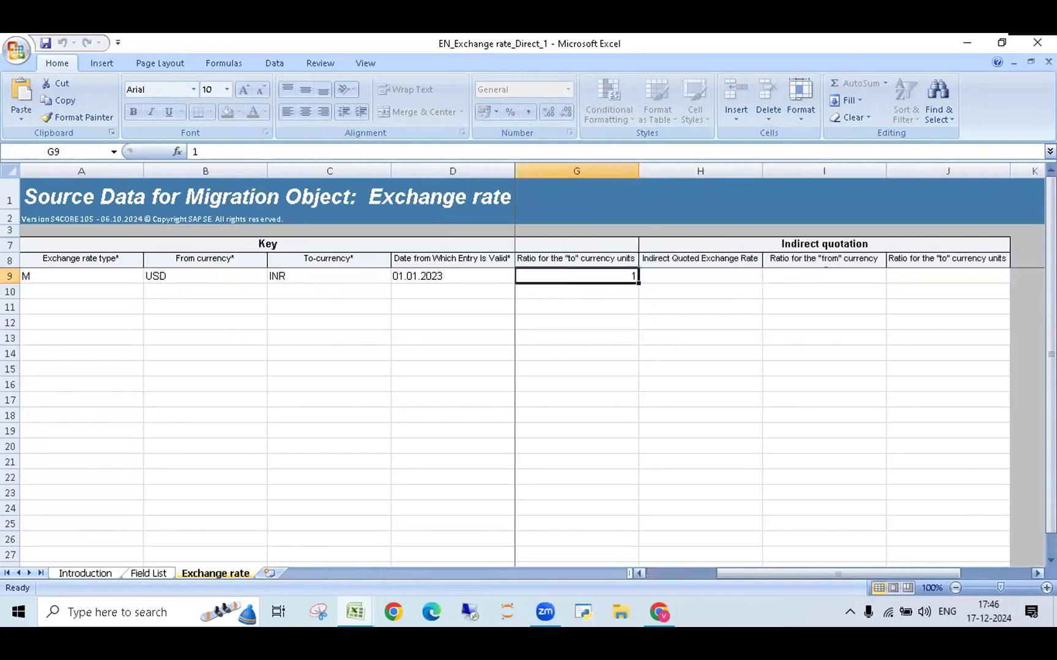
pyautogui.click(1038, 574)
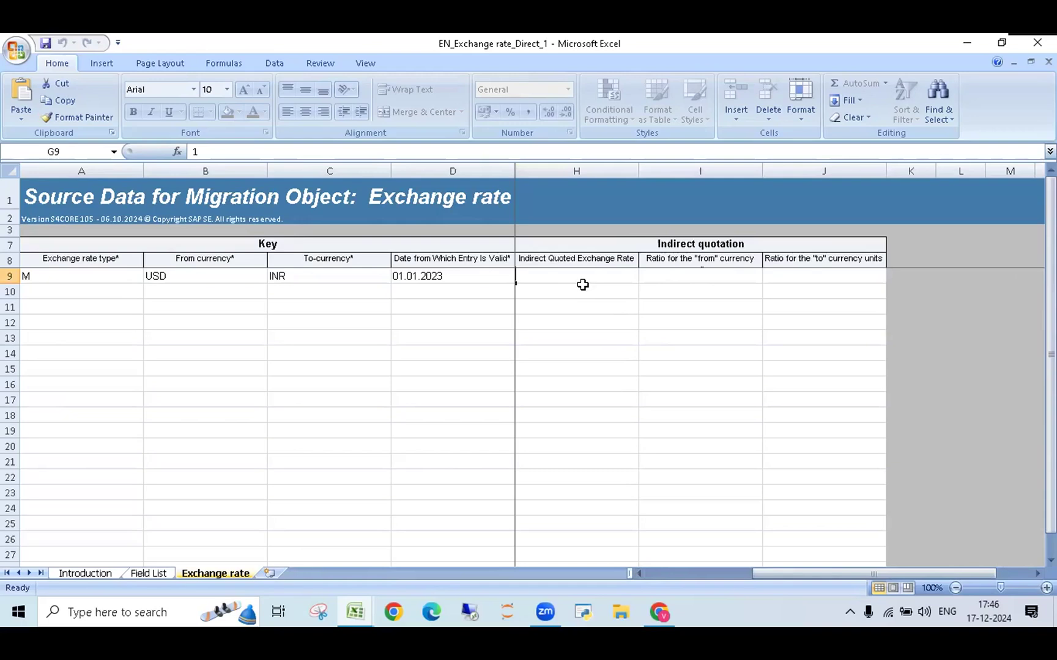
pyautogui.moveTo(886, 577); pyautogui.dragTo(787, 569)
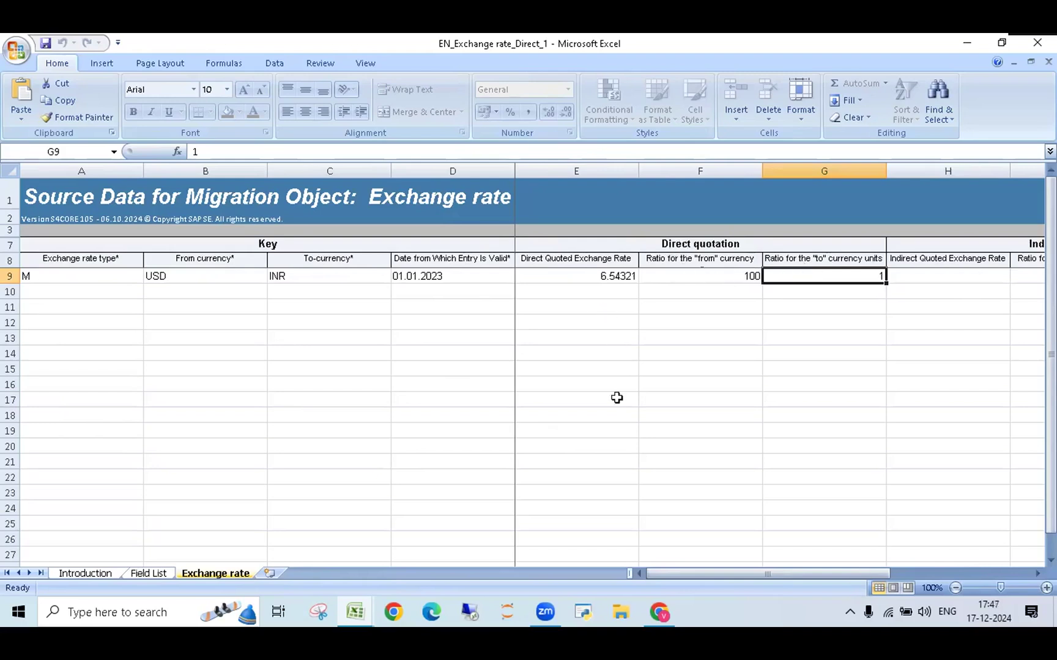
# Switch to the EN_Exchange rate_InDirect_1 workbook and check row 9's exchange rate type, from and to currencies, and validity date.
pyautogui.click(356, 611)
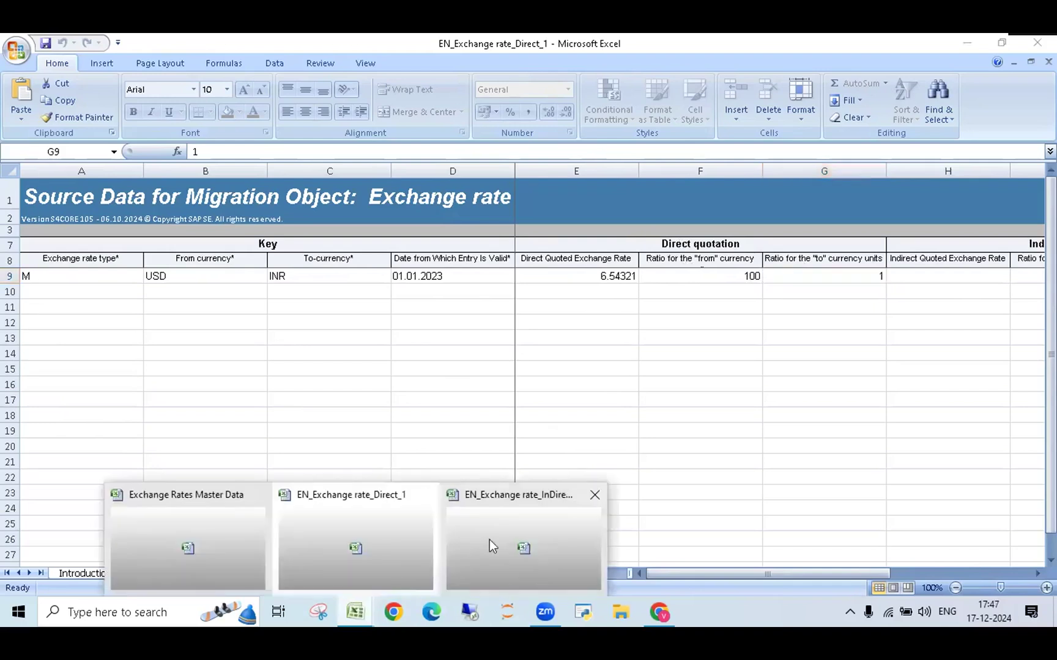
pyautogui.click(524, 540)
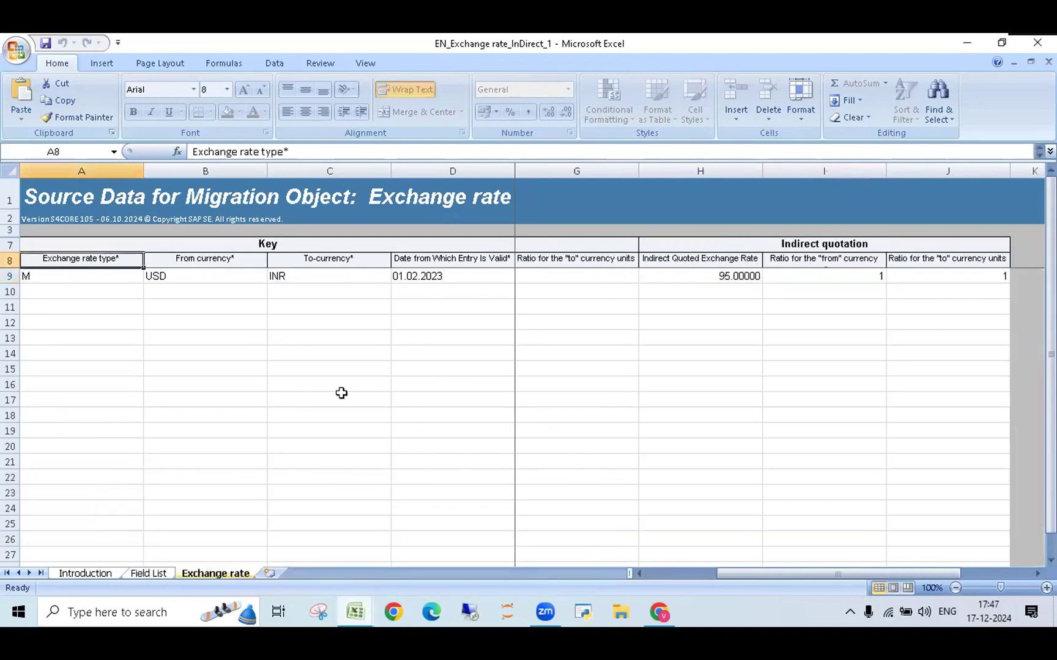
pyautogui.click(662, 575)
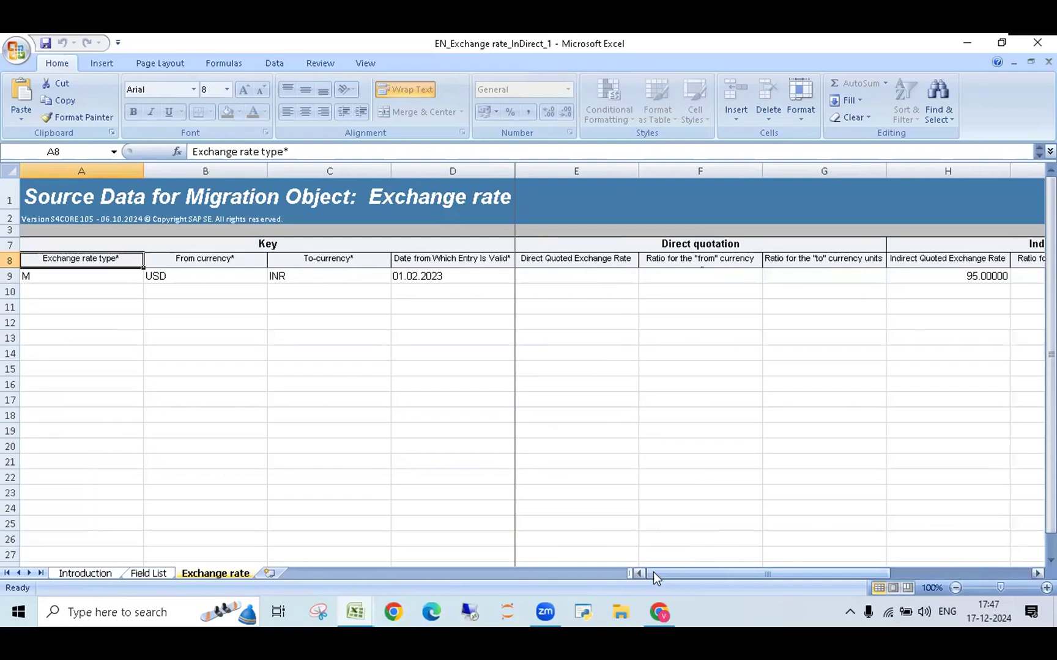
pyautogui.click(66, 282)
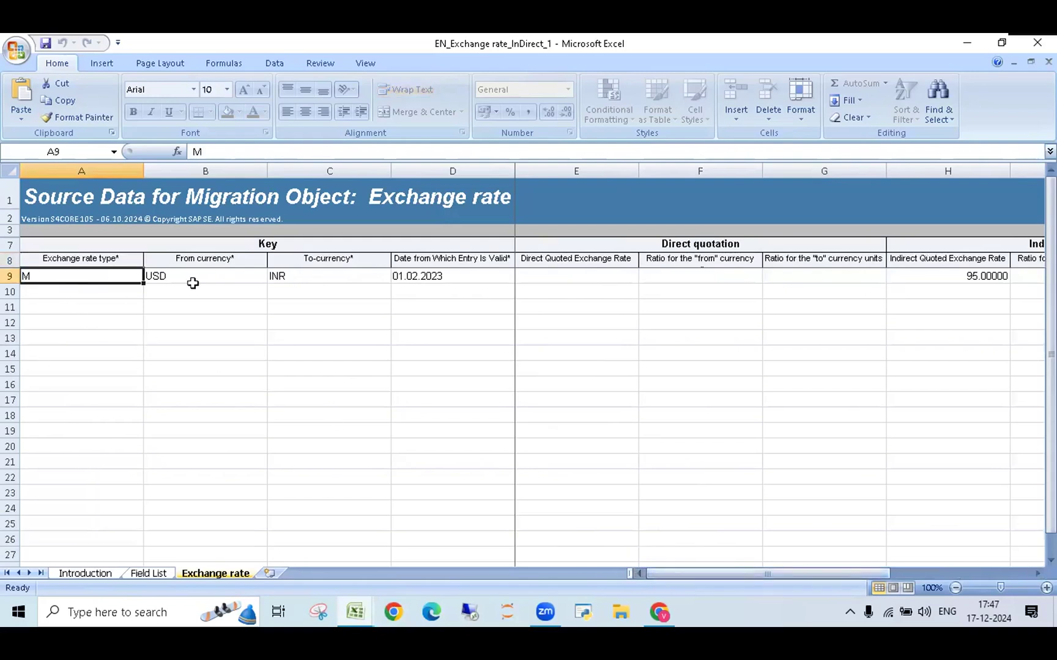
pyautogui.click(233, 279)
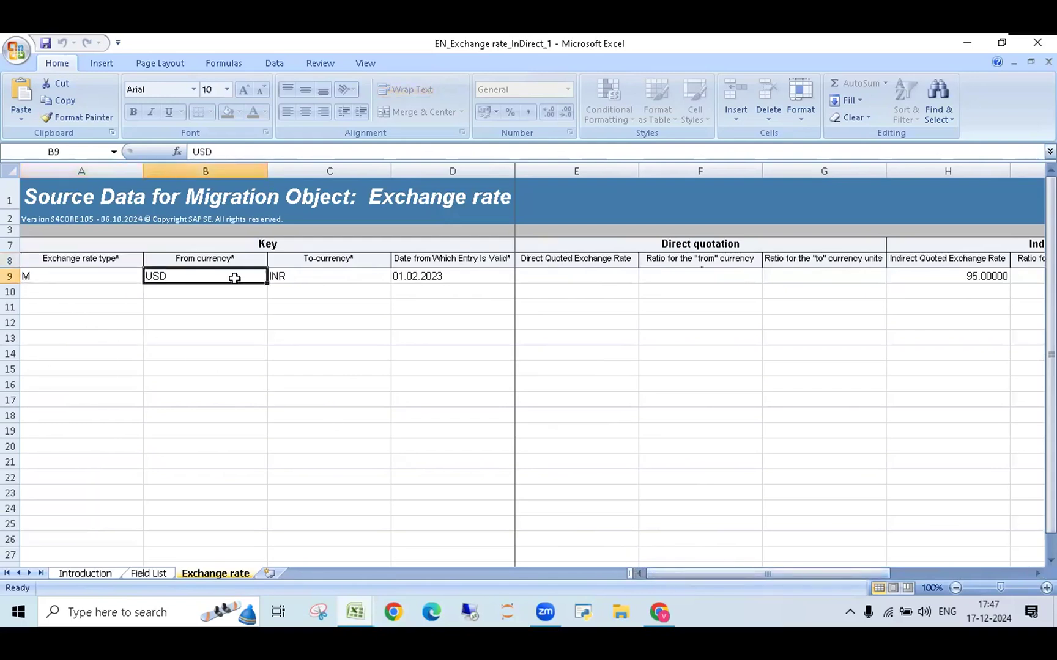
pyautogui.click(326, 278)
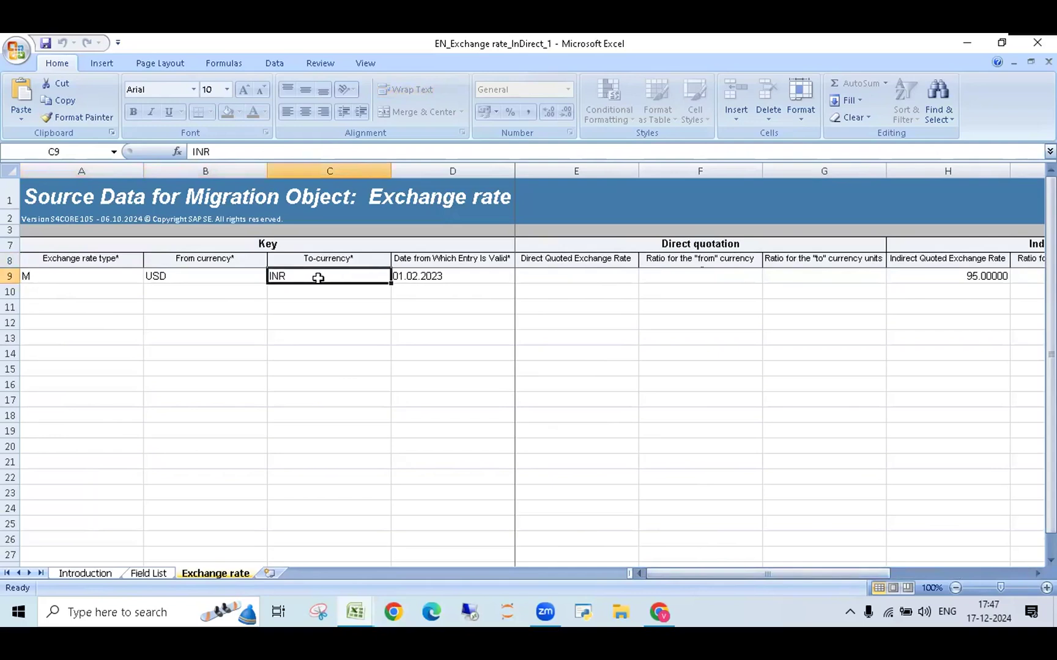
pyautogui.click(198, 277)
pyautogui.click(462, 277)
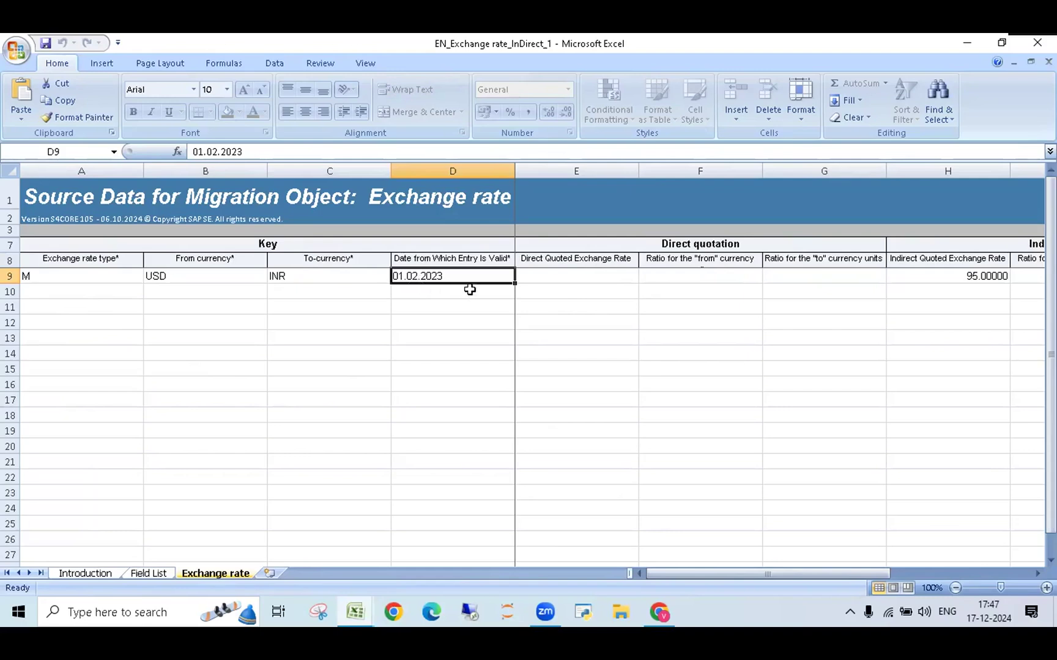
# Examine row 9's direct quotation cells, indirect quoted exchange rate, and indirect "from" and "to" currency ratios.
pyautogui.click(538, 275)
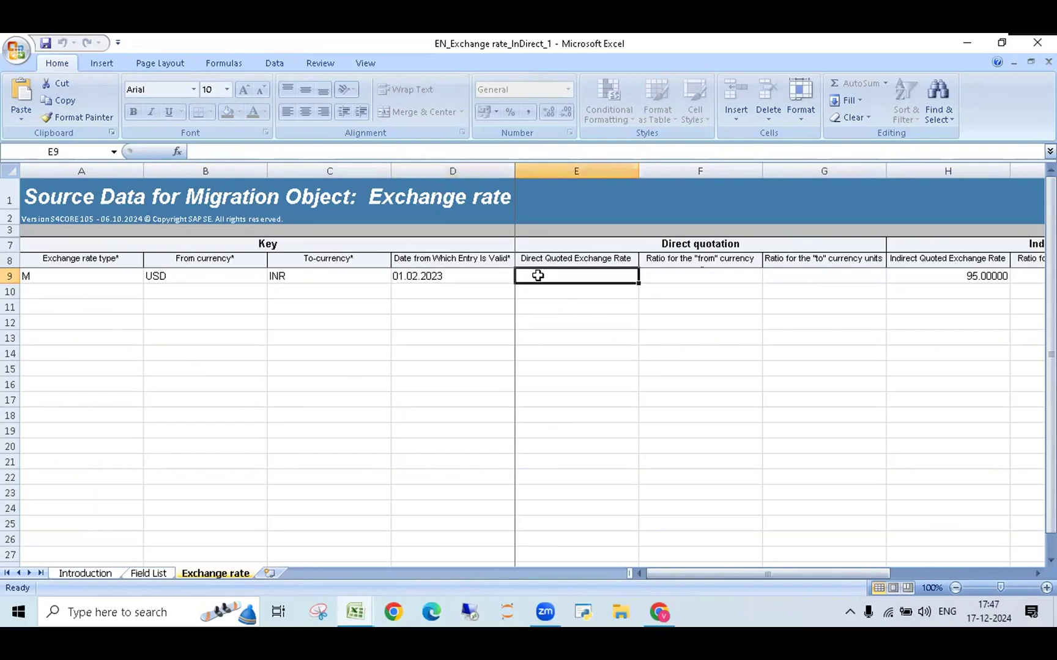
pyautogui.press('Tab')
pyautogui.press('Tab')
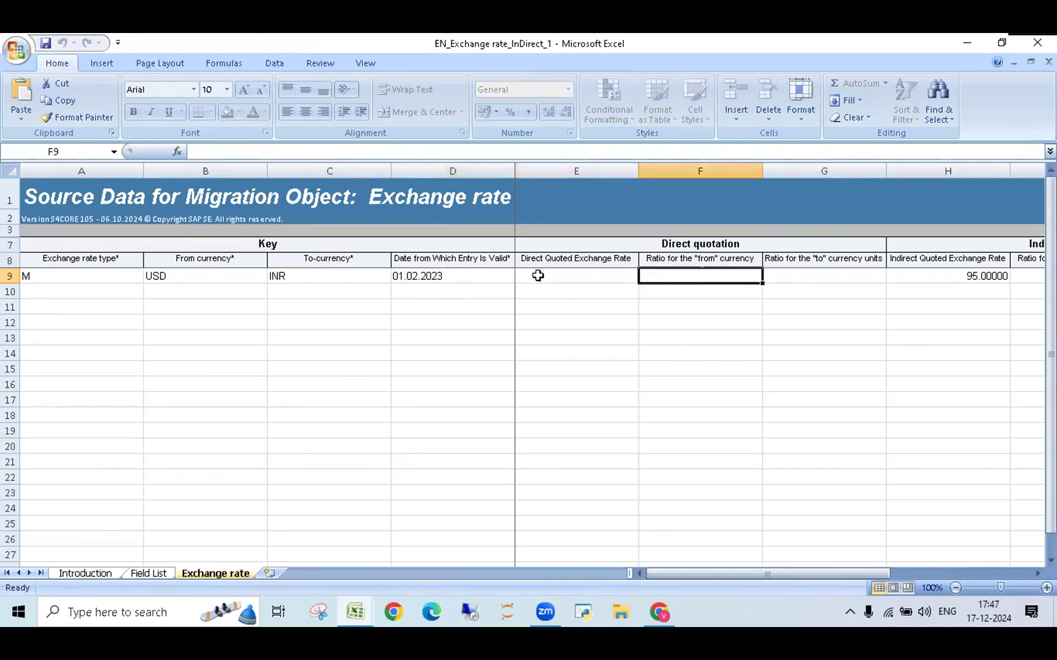
pyautogui.press('Tab')
pyautogui.press('Tab')
pyautogui.press('Tab')
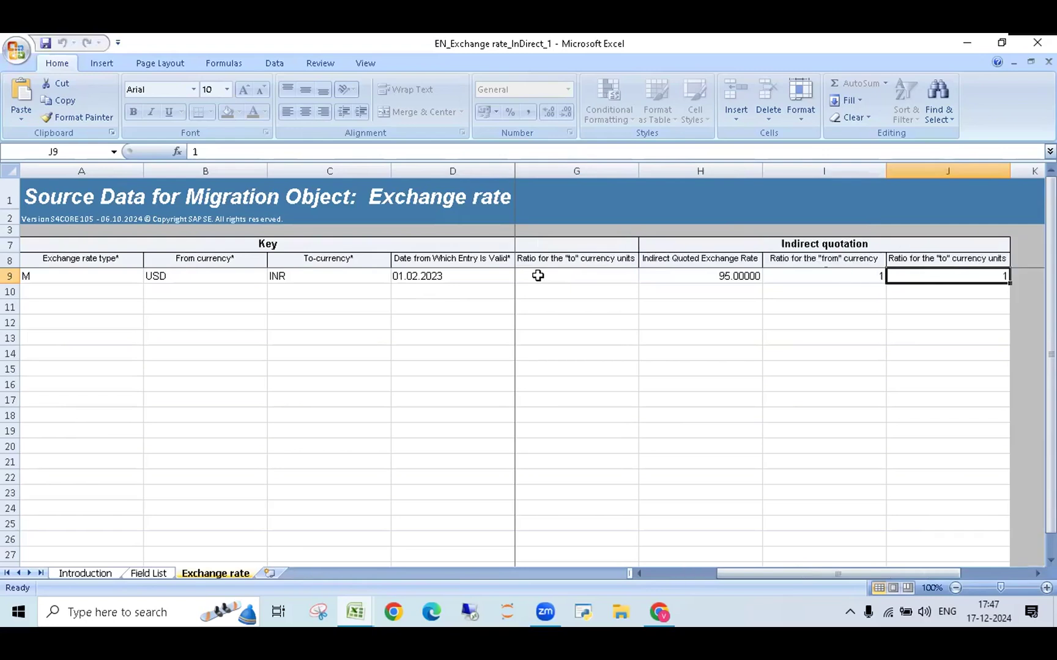
pyautogui.click(691, 272)
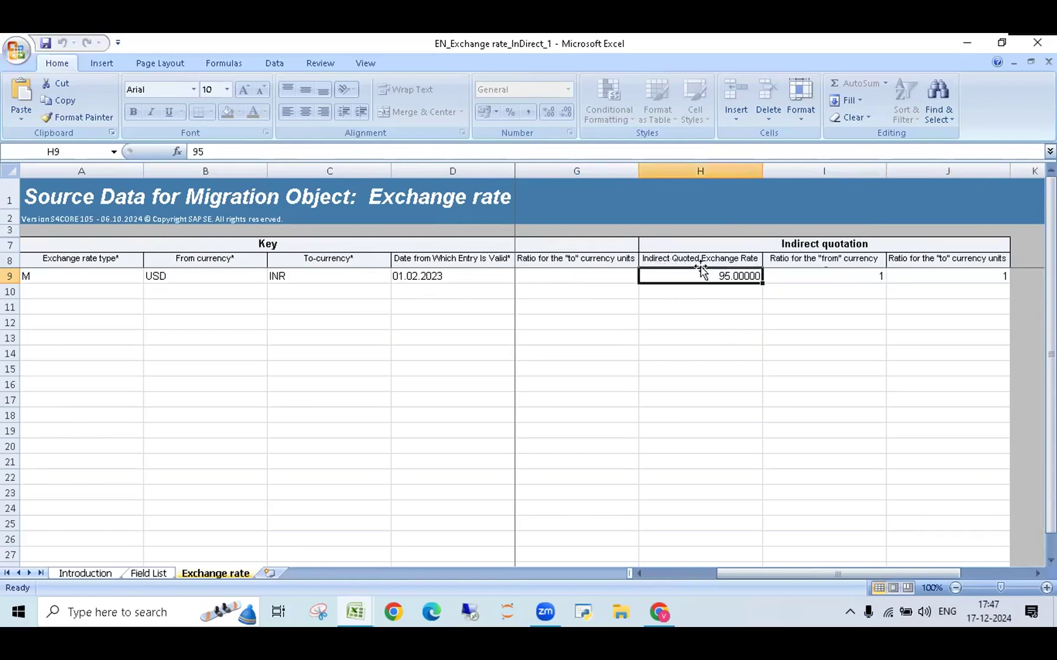
pyautogui.click(851, 277)
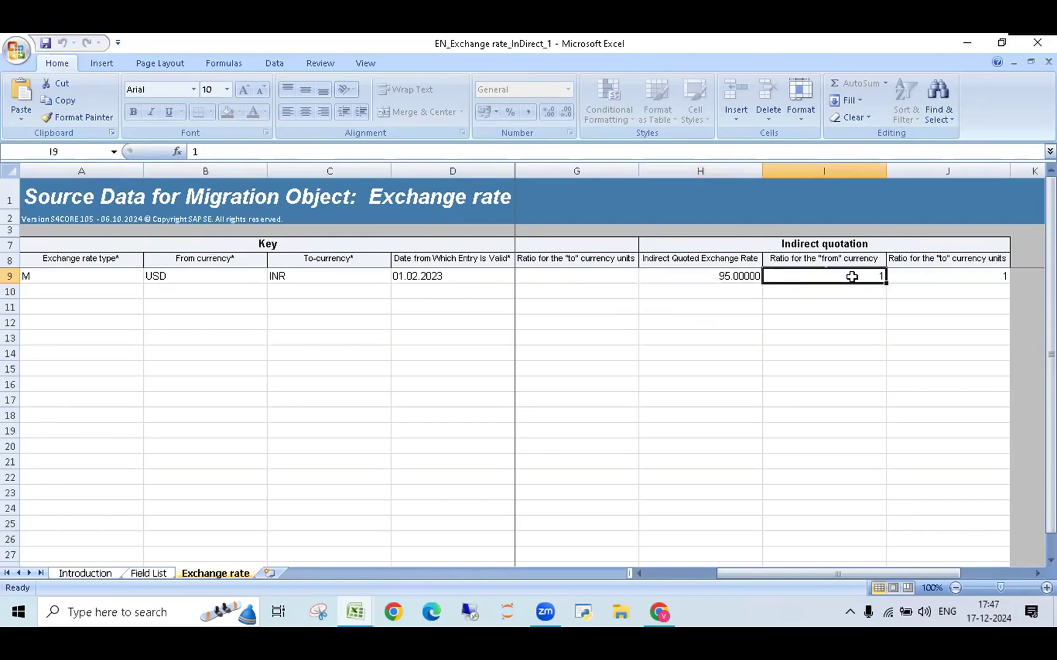
pyautogui.click(925, 277)
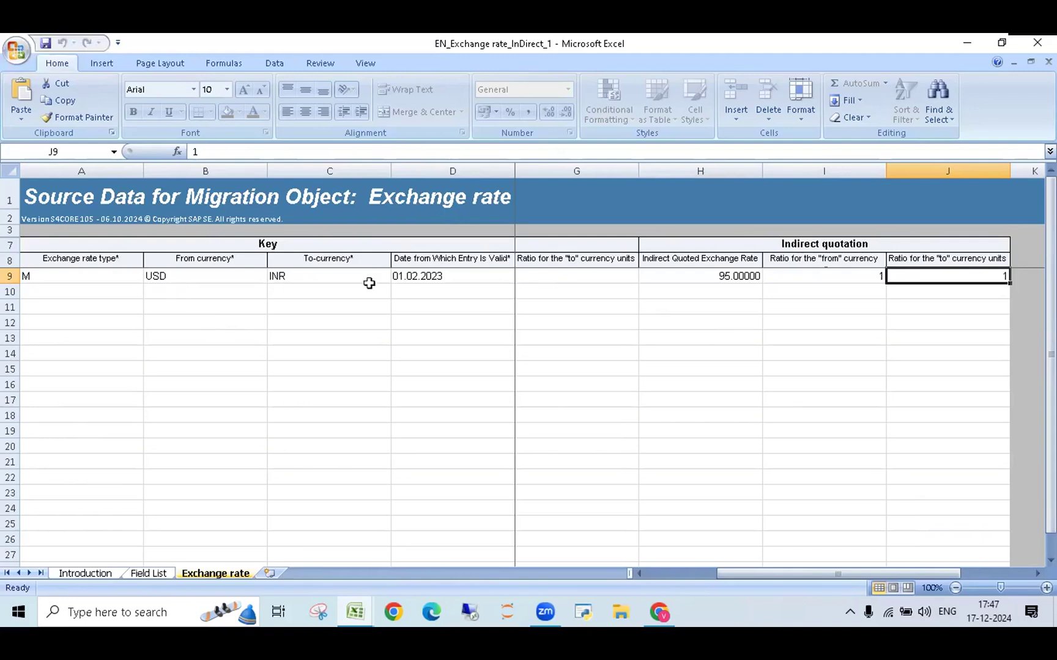
# Compare row 9's to-currency with its indirect quoted rate and "to" currency ratio.
pyautogui.click(306, 277)
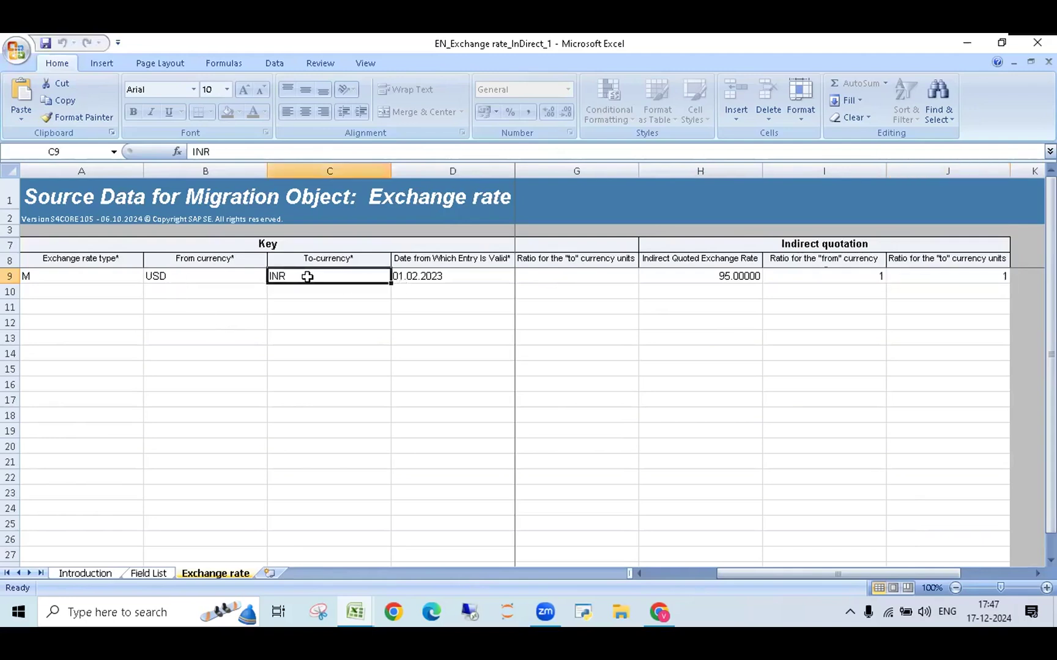
pyautogui.click(706, 276)
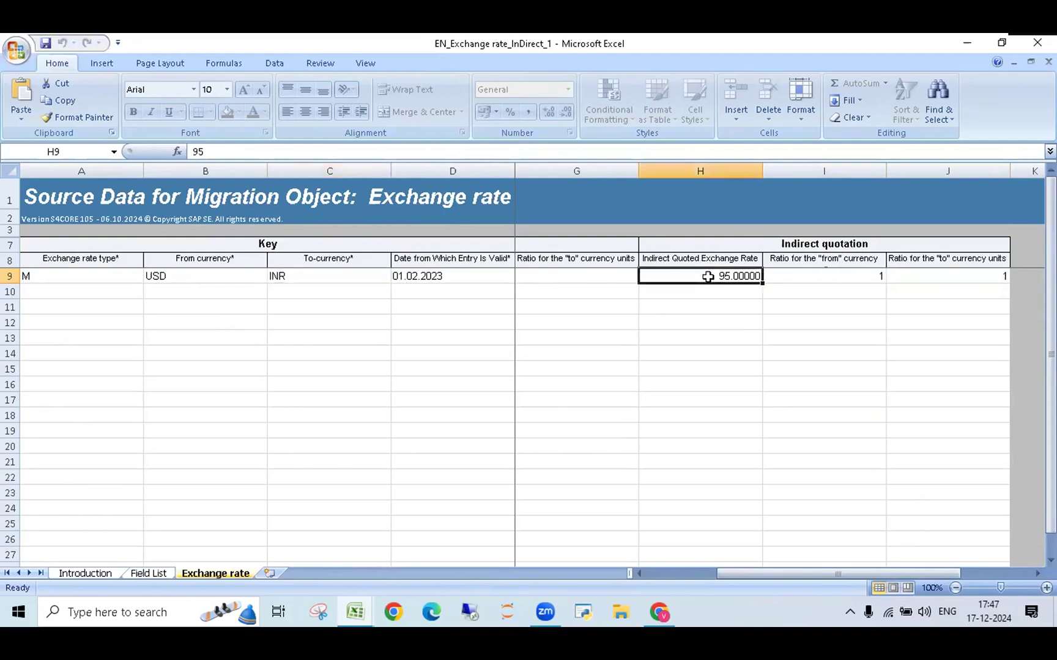
pyautogui.click(945, 278)
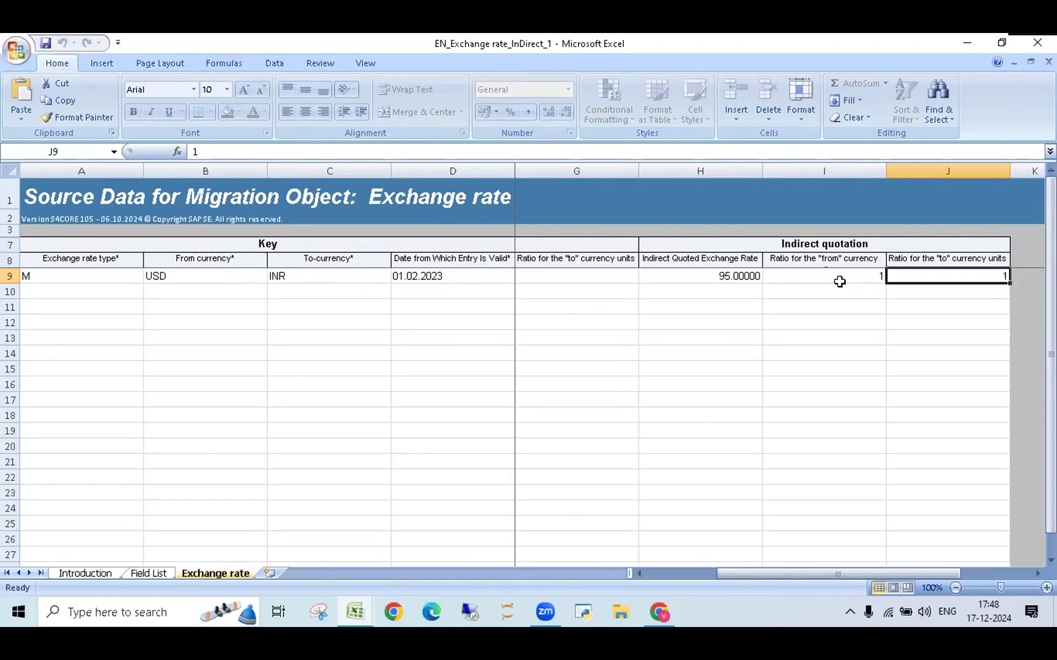
pyautogui.click(364, 608)
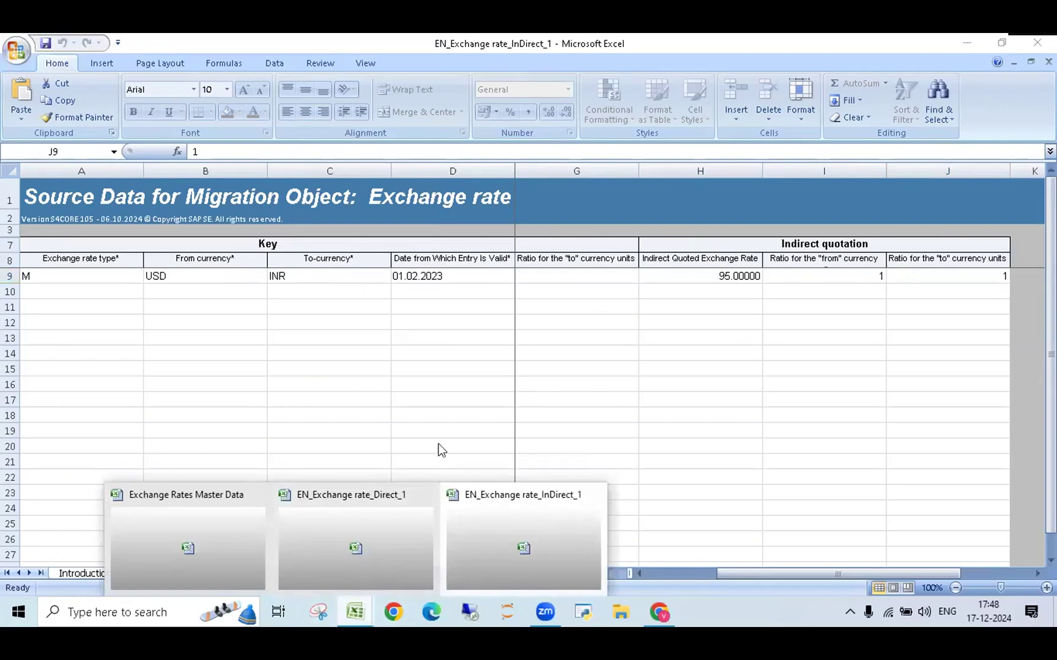
pyautogui.click(531, 557)
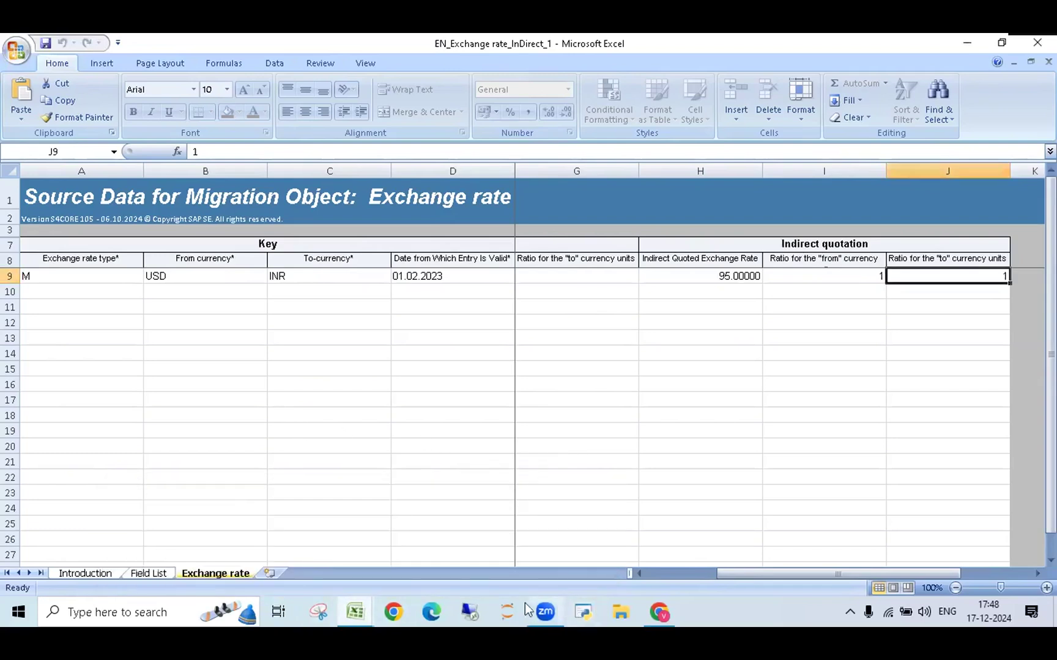
# Switch to Remote Desktop Connection and connect to the saved remote computer, entering the account password.
pyautogui.click(470, 610)
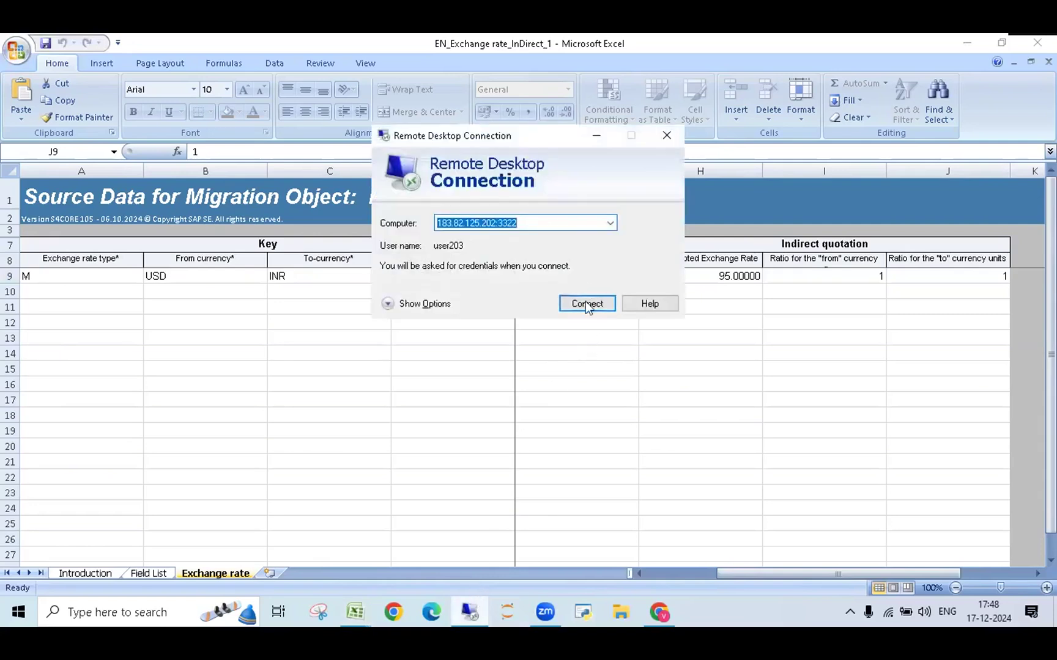
pyautogui.click(587, 304)
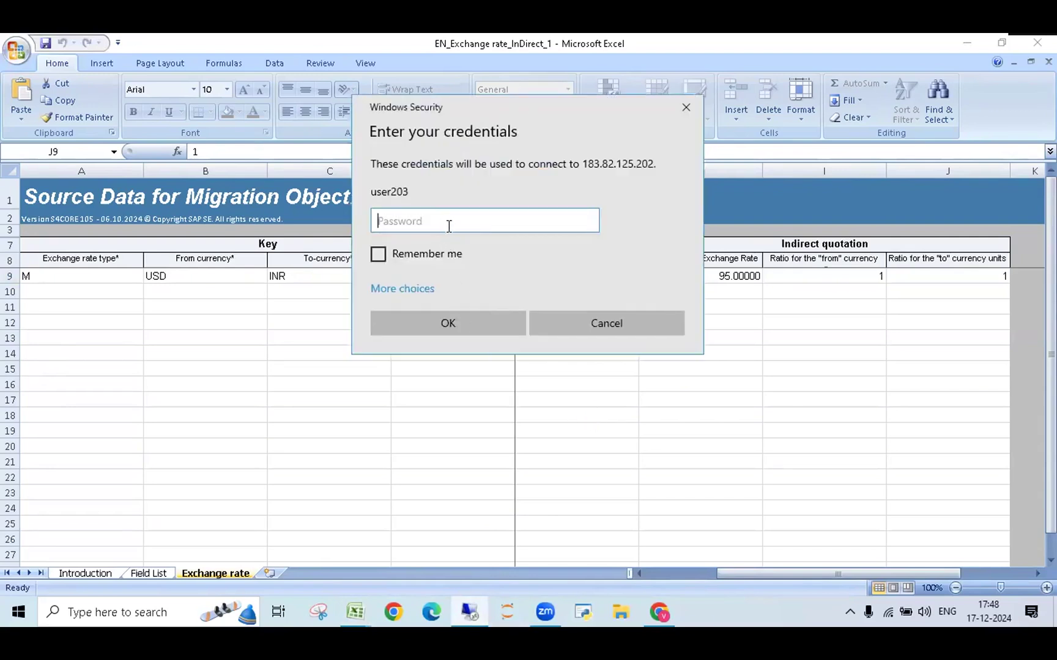
pyautogui.write('•')
pyautogui.press('Return')
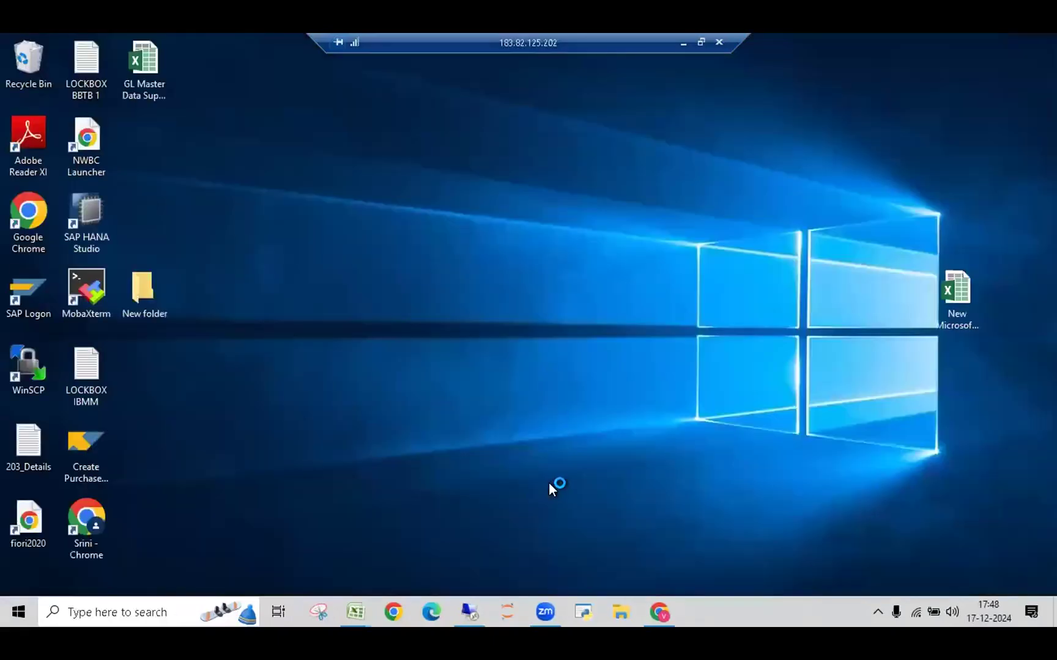
# Start SAP Logon on the remote desktop, open the S4HANA2020 system and enter the SAP user ID.
pyautogui.doubleClick(24, 291)
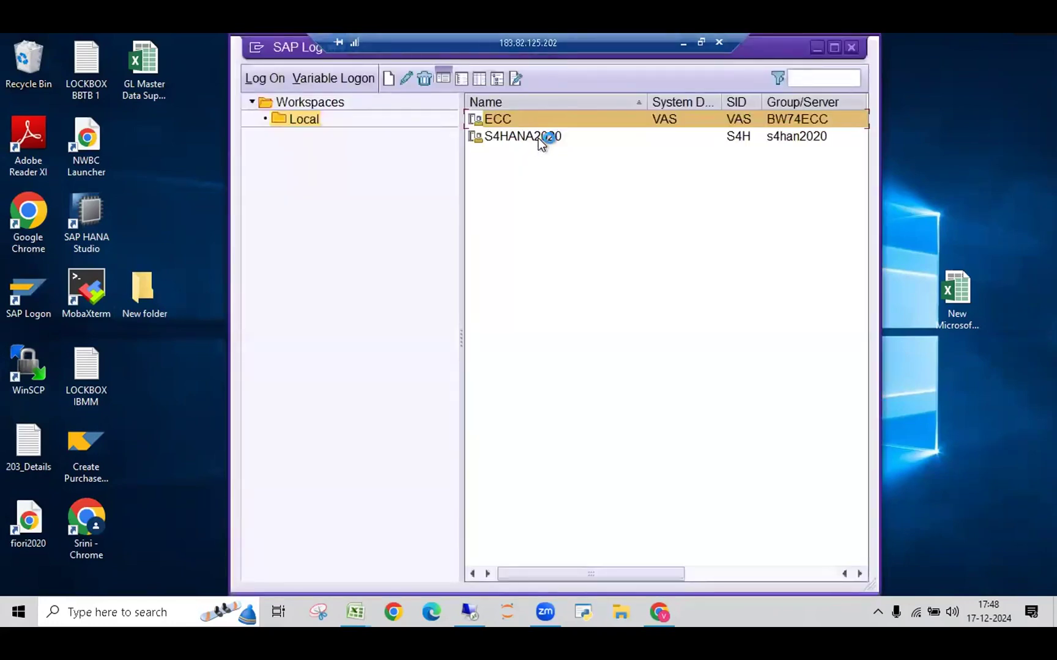
pyautogui.doubleClick(538, 138)
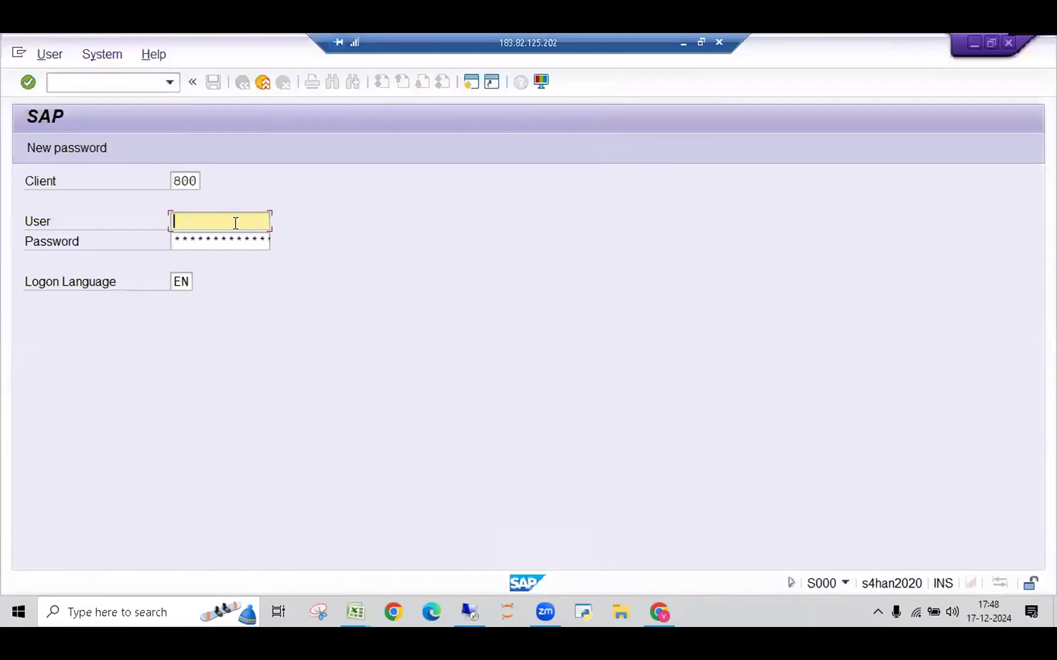
pyautogui.write('user')
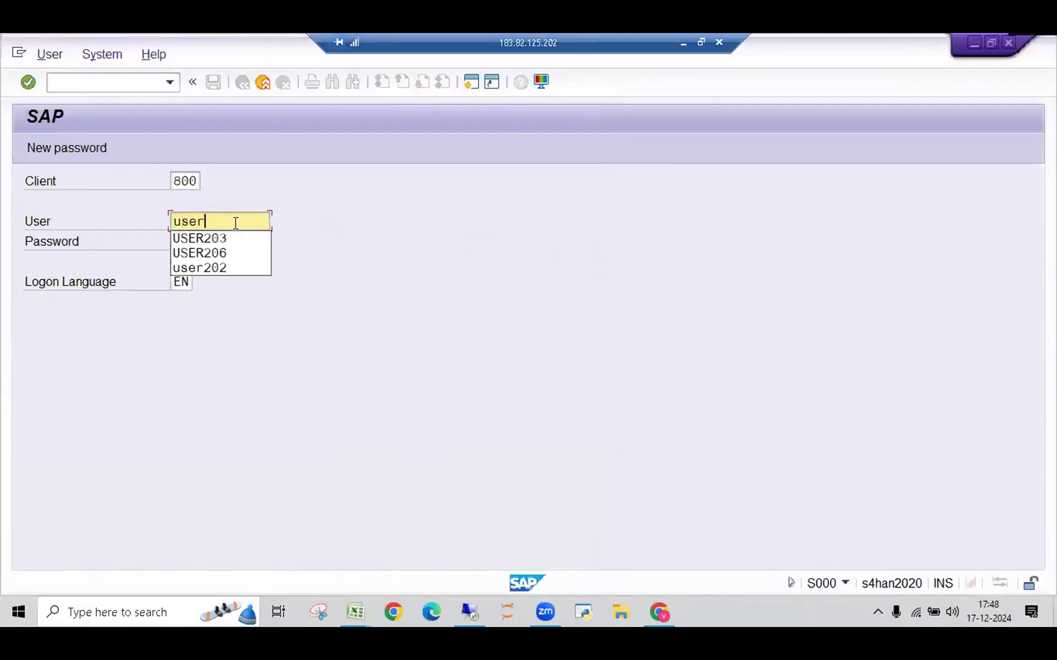
pyautogui.write('203')
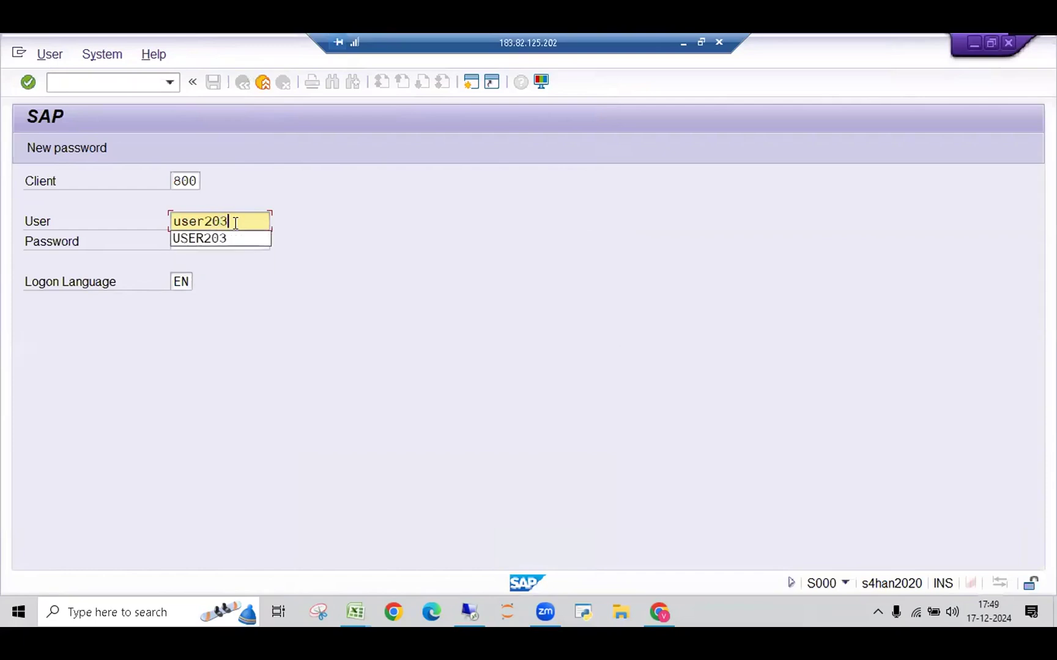
pyautogui.click(207, 240)
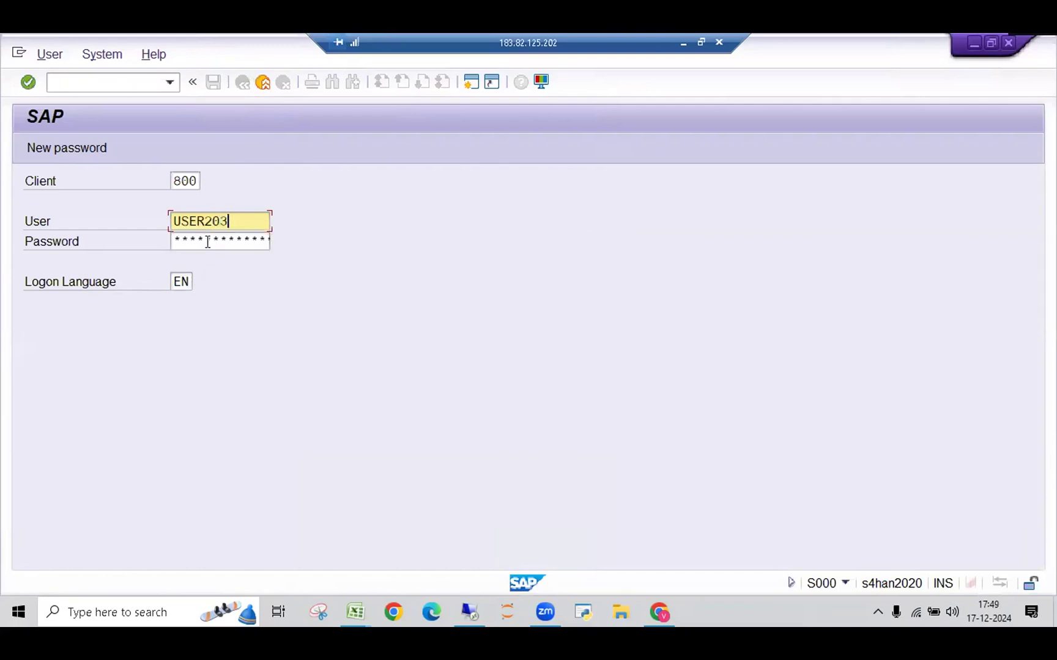
# Enter the account password and log on to client 800.
pyautogui.click(208, 242)
pyautogui.press('Right')
pyautogui.press('Right')
pyautogui.press('Right')
pyautogui.press('Right')
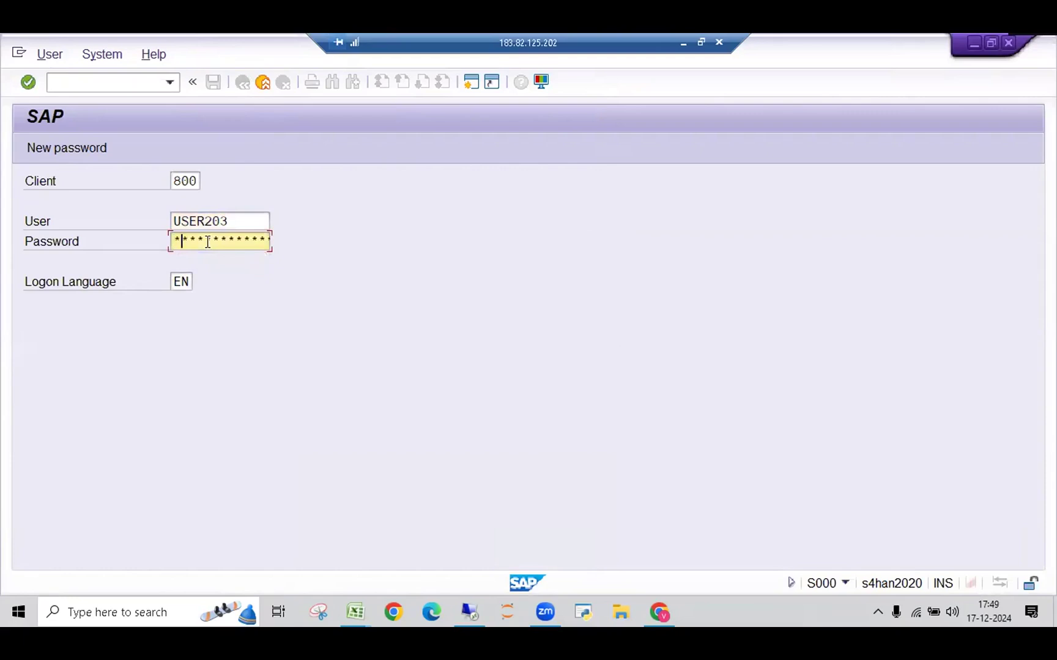
pyautogui.press('Right')
pyautogui.press('Right')
pyautogui.press('Right')
pyautogui.press('Right')
pyautogui.press('Right')
pyautogui.press('Right')
pyautogui.press('Right')
pyautogui.press('Return')
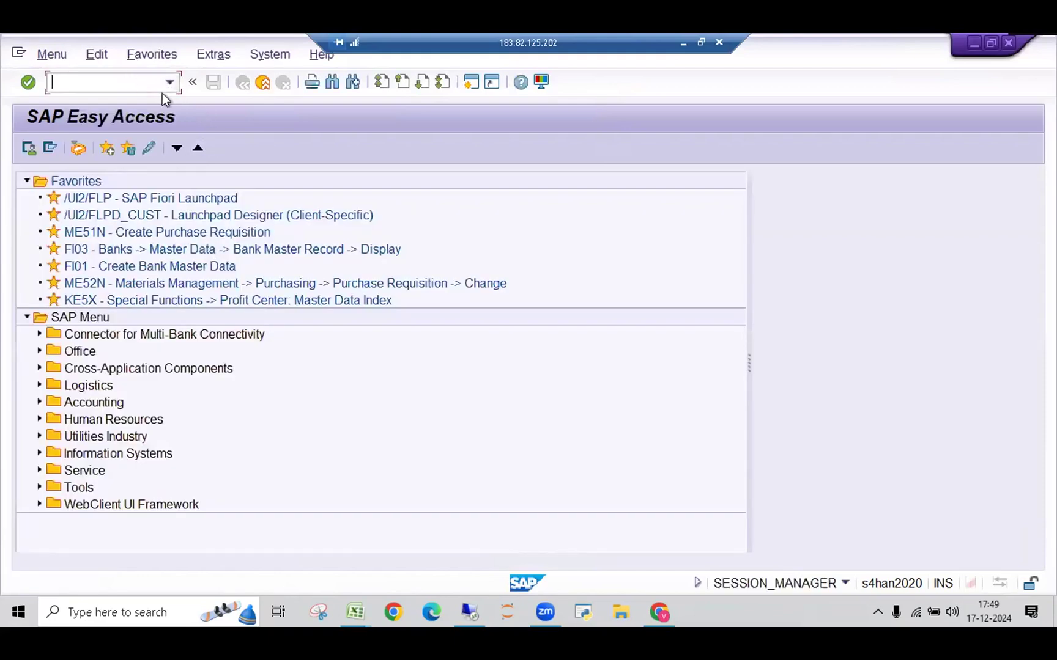
# Start transaction se16 and open the selection criteria for table TCURR.
pyautogui.click(170, 83)
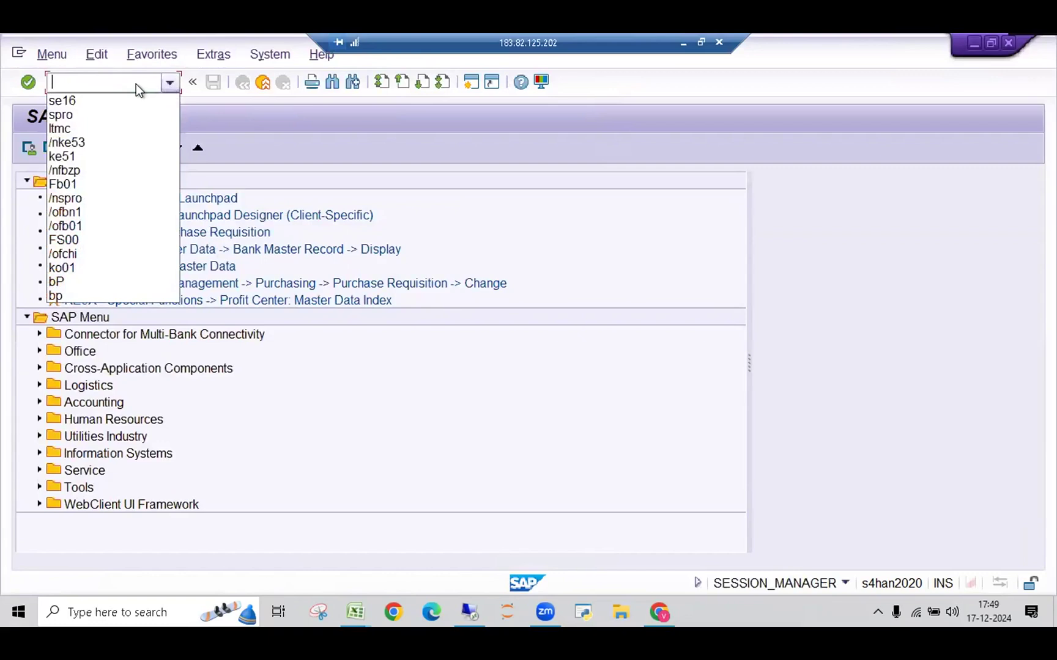
pyautogui.click(142, 84)
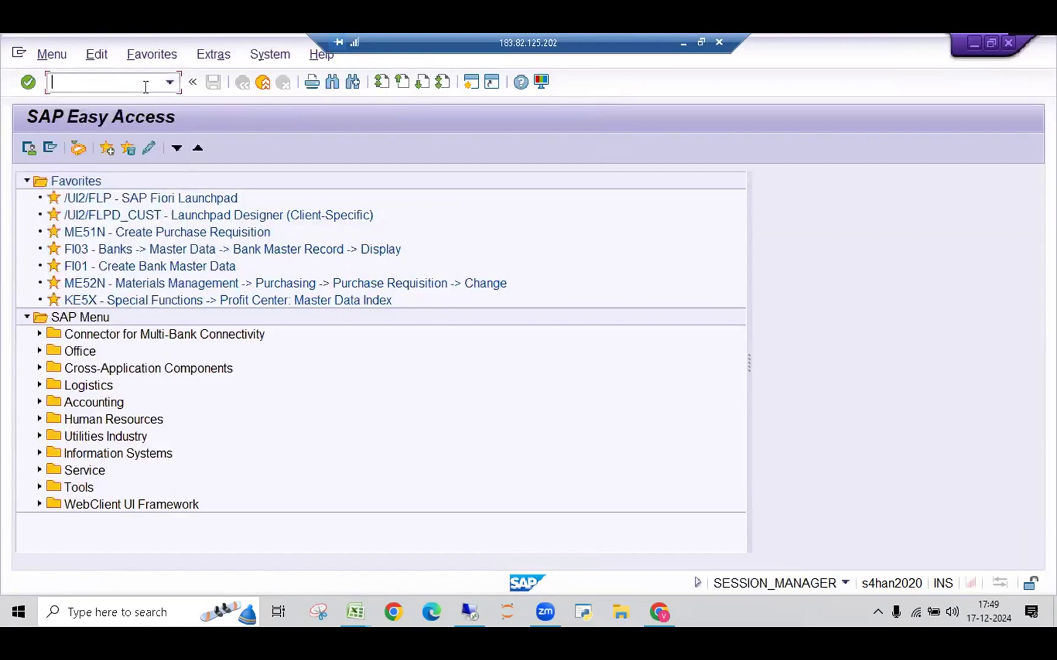
pyautogui.write('se16')
pyautogui.press('Return')
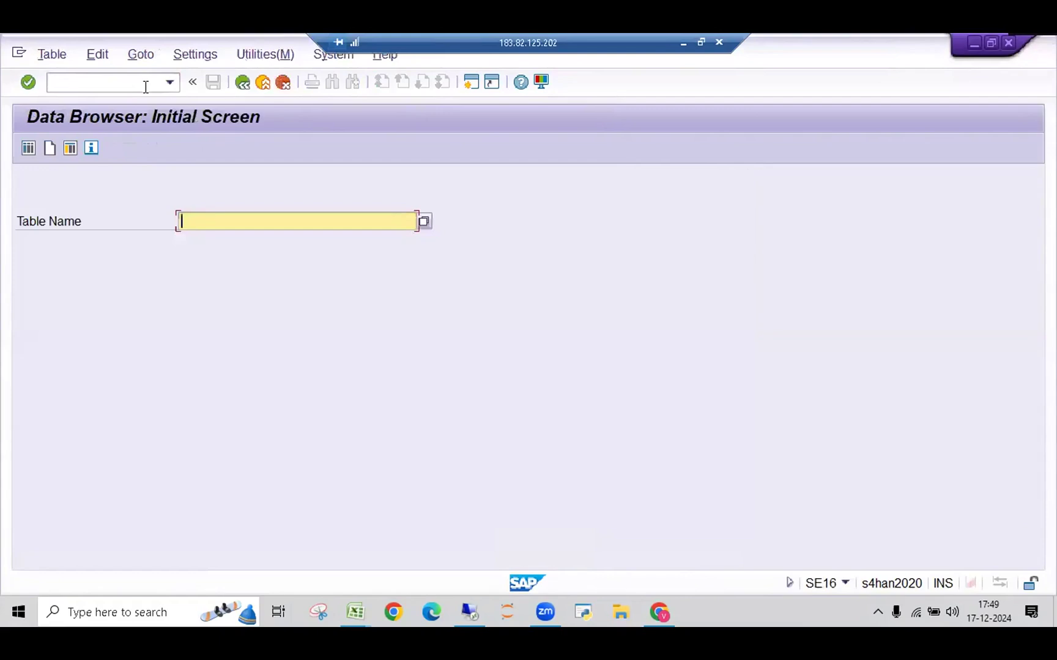
pyautogui.write('tc')
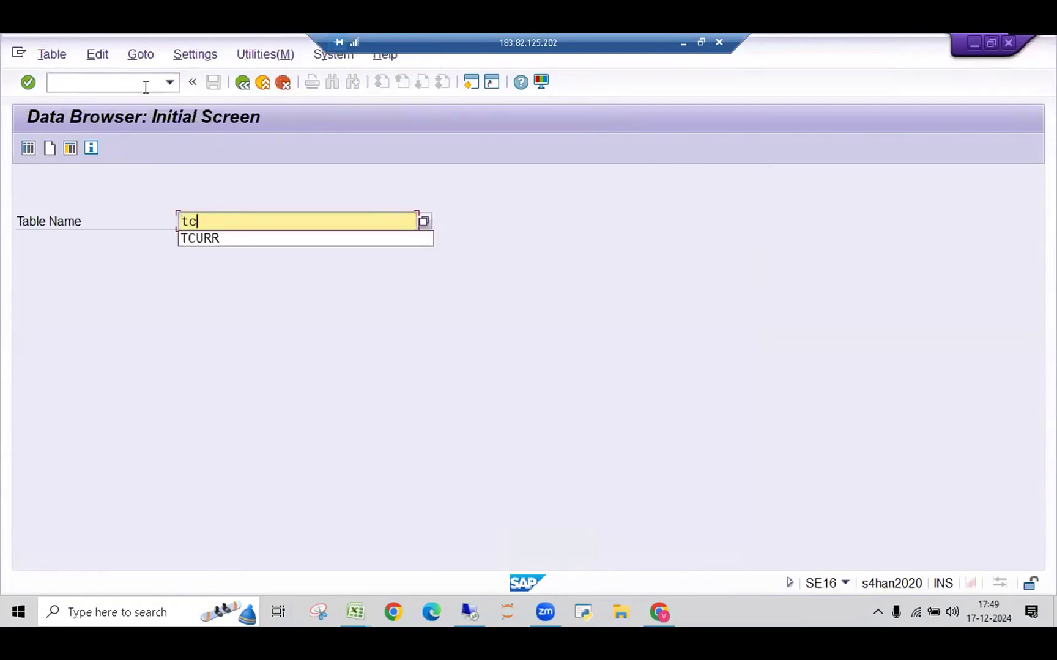
pyautogui.write('urr')
pyautogui.press('Return')
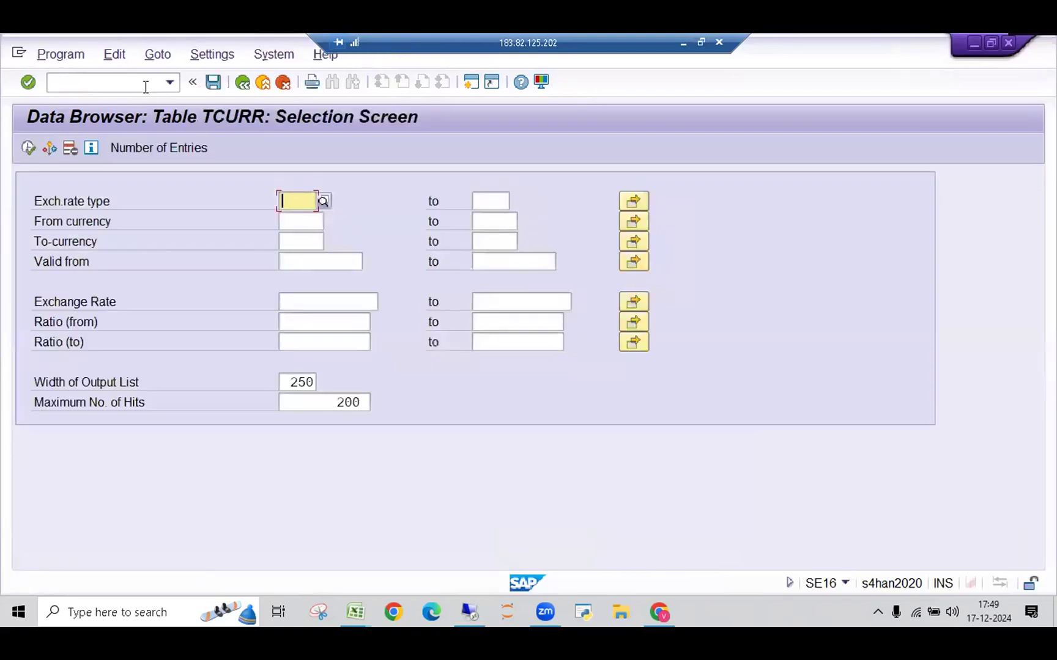
# Restrict the TCURR selection to exchange rate type M, from currency USD and to-currency INR.
pyautogui.click(322, 202)
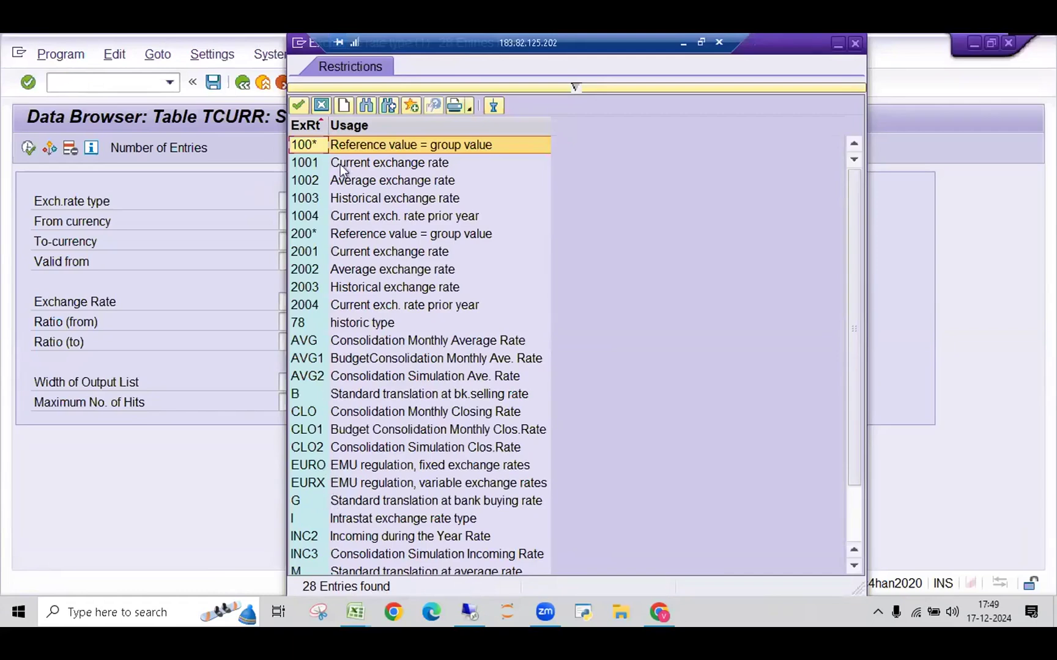
pyautogui.scroll(-2, 338, 444)
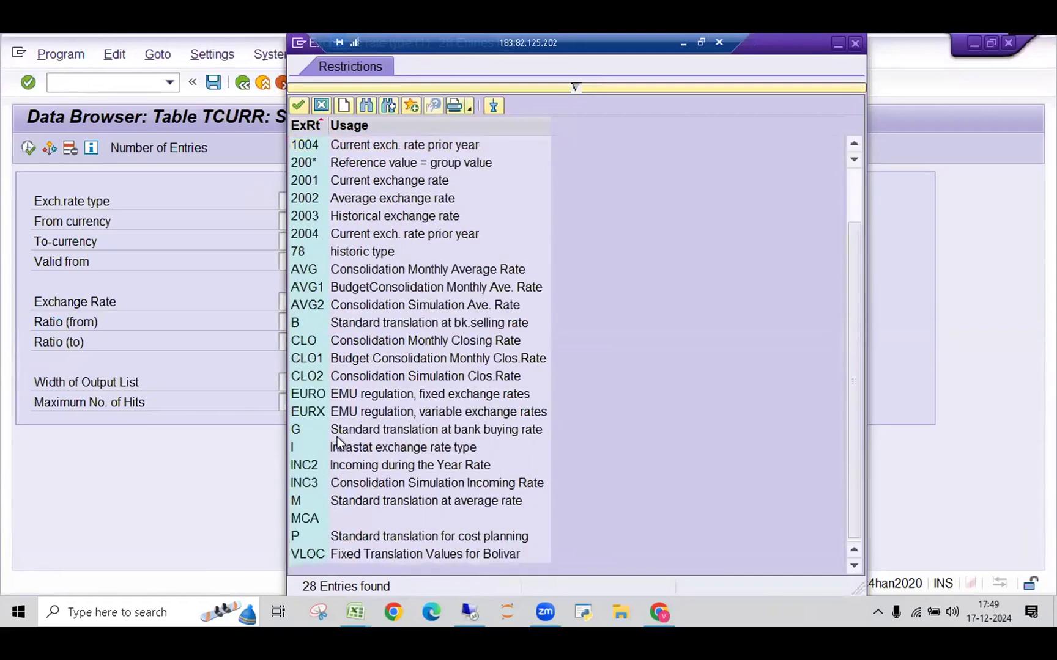
pyautogui.doubleClick(292, 499)
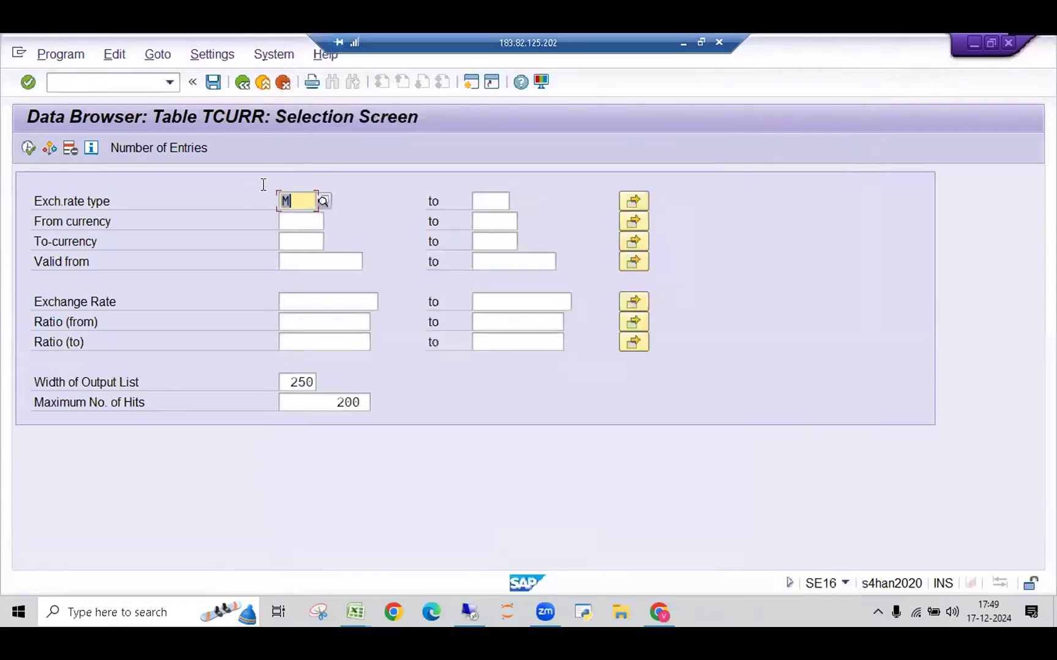
pyautogui.click(300, 224)
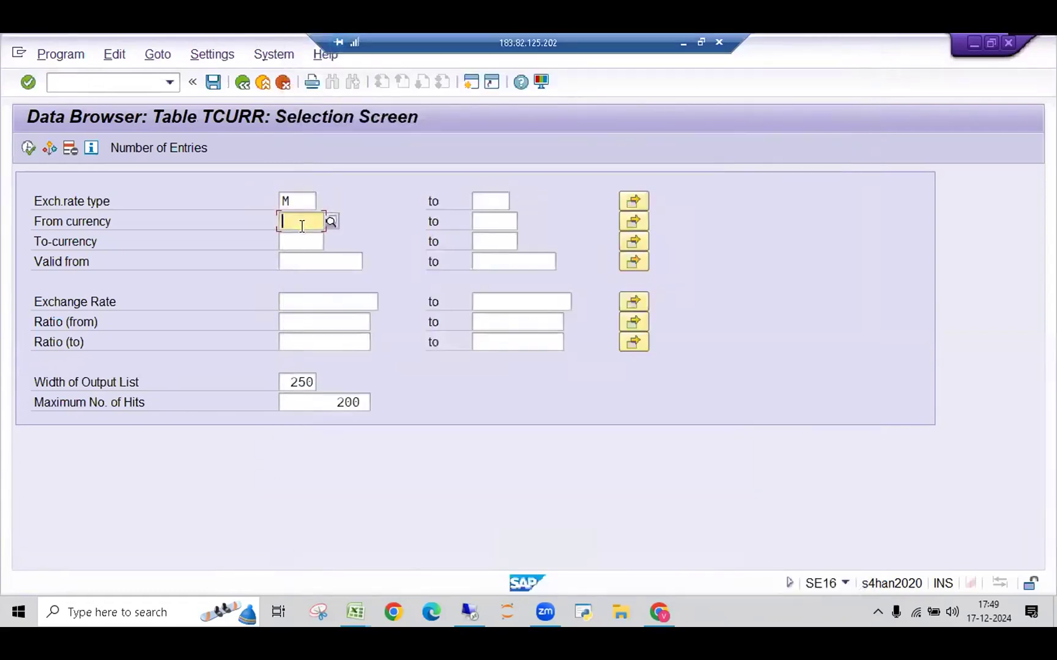
pyautogui.click(302, 226)
pyautogui.click(300, 236)
pyautogui.click(302, 243)
pyautogui.click(305, 244)
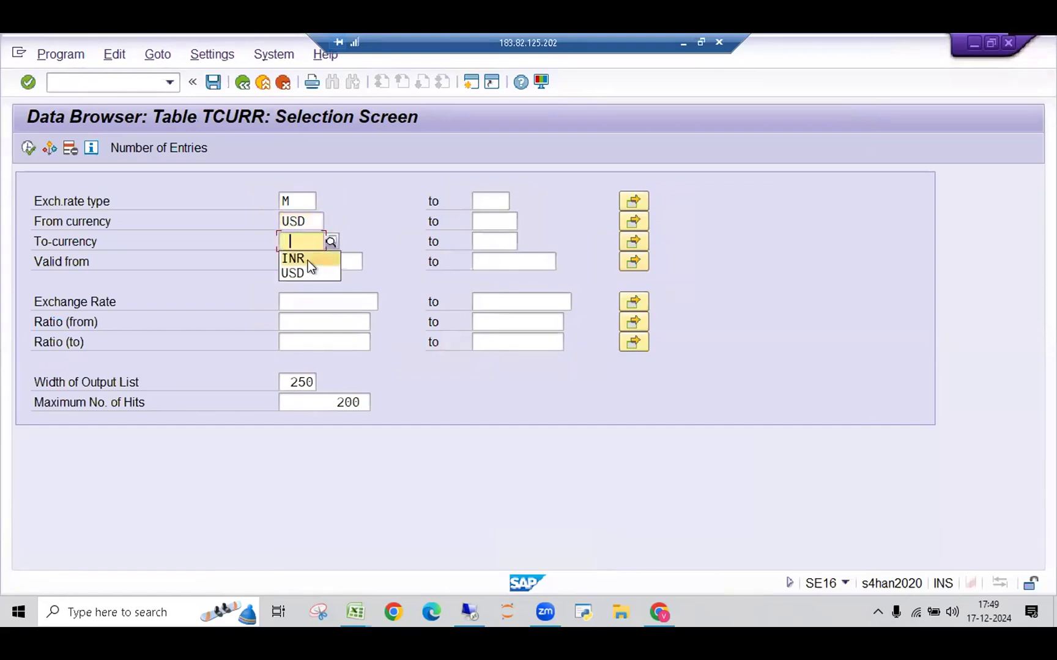
pyautogui.click(308, 261)
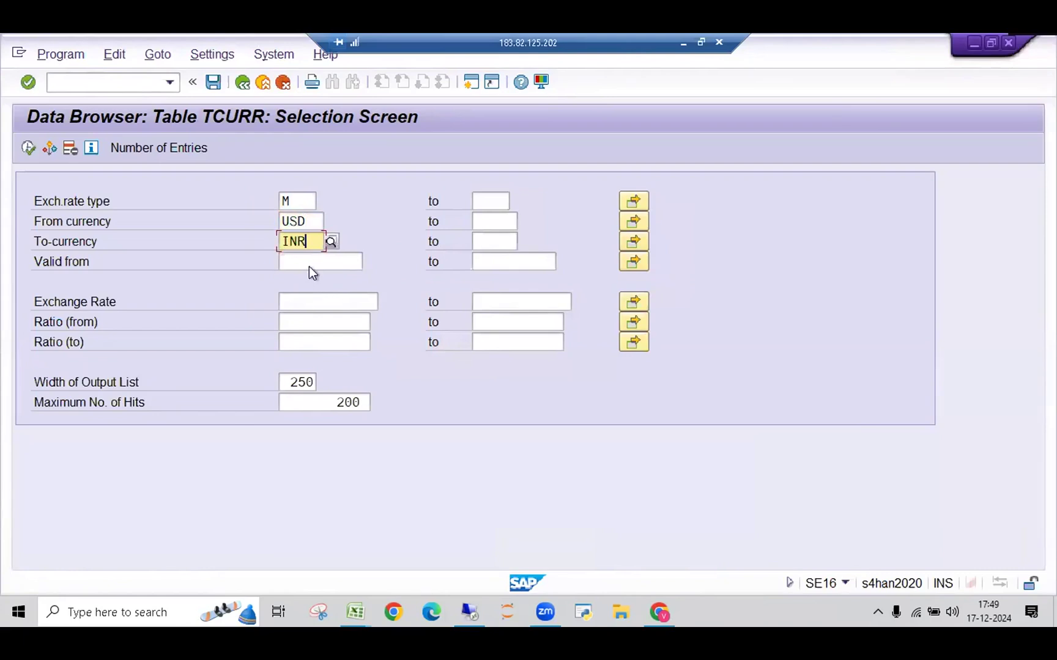
# Set the valid-from date to 01.01.2023 and check the number of matching entries.
pyautogui.click(307, 264)
pyautogui.click(307, 265)
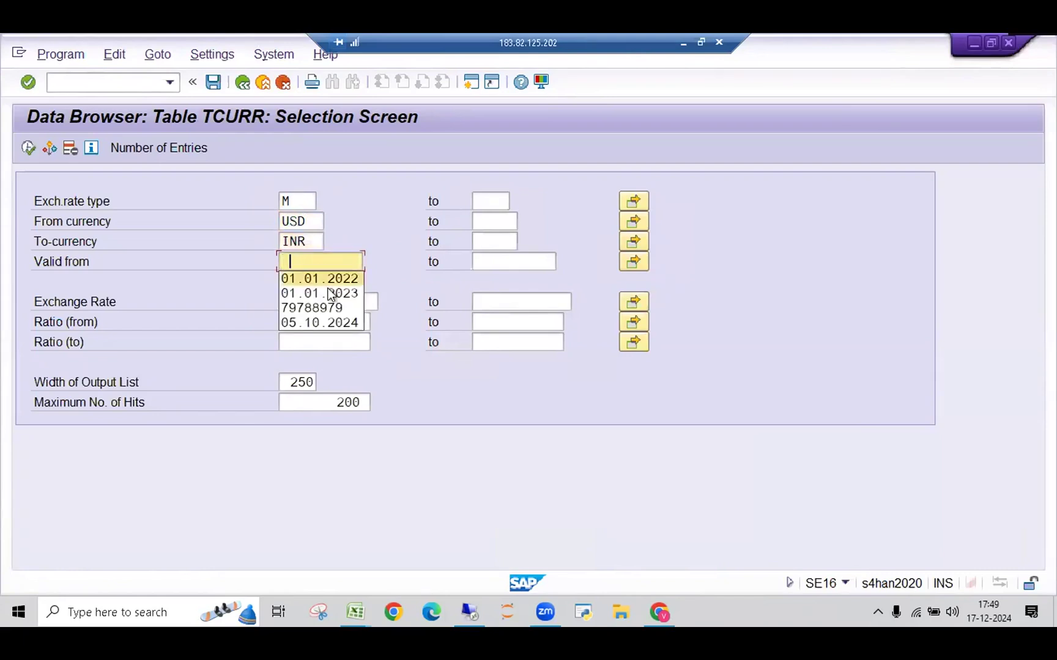
pyautogui.click(328, 291)
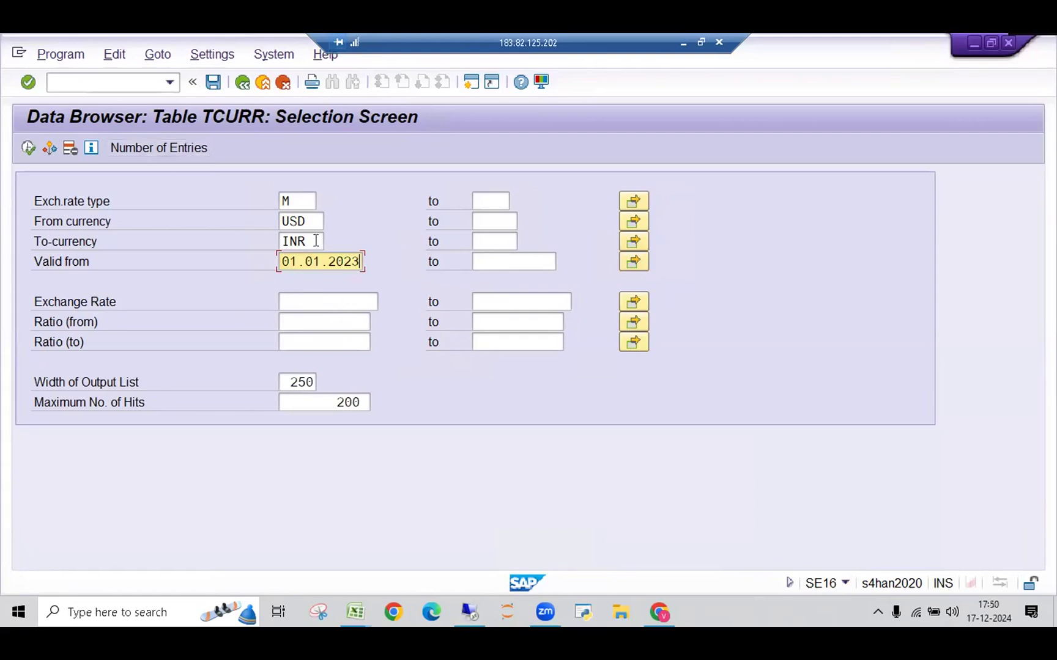
pyautogui.click(160, 150)
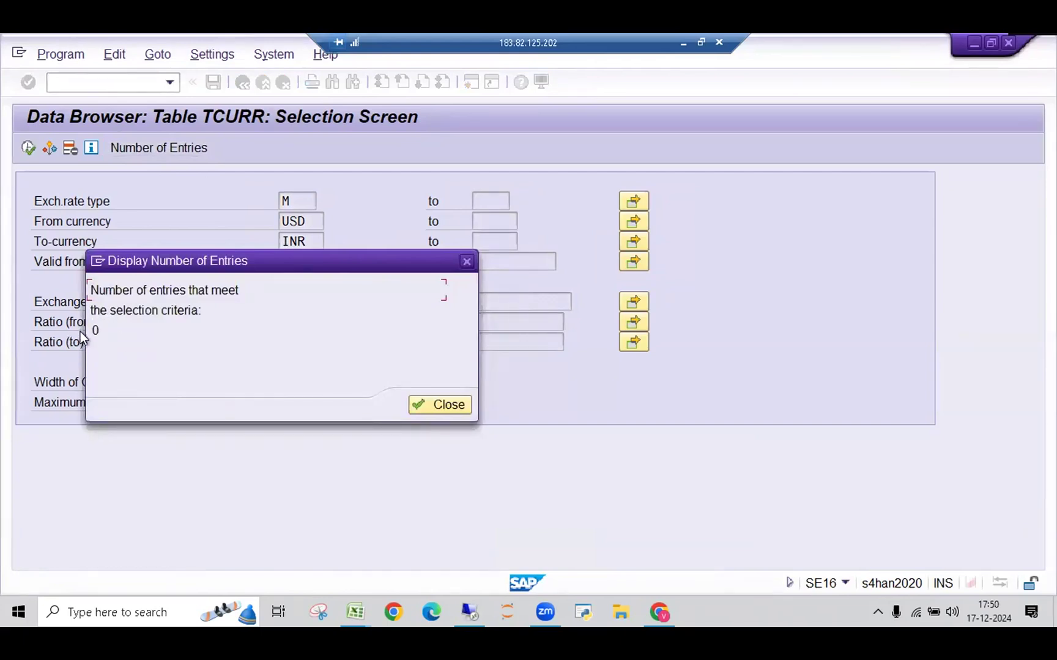
pyautogui.click(467, 263)
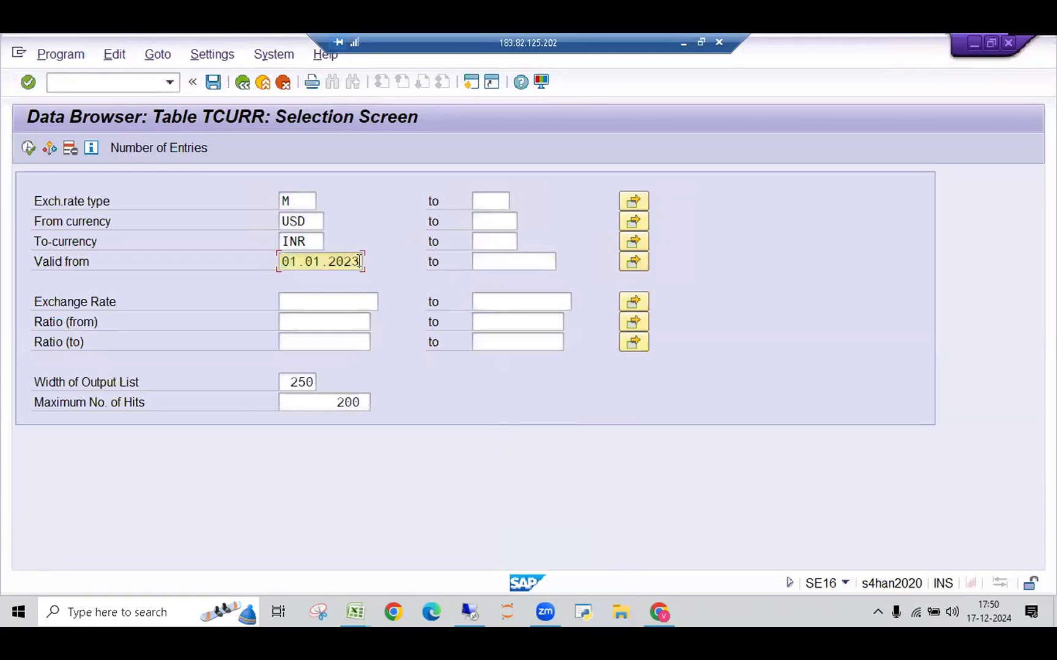
# Change the valid-from date to 01.01.2022 and count the entries that meet the selection.
pyautogui.press('BackSpace')
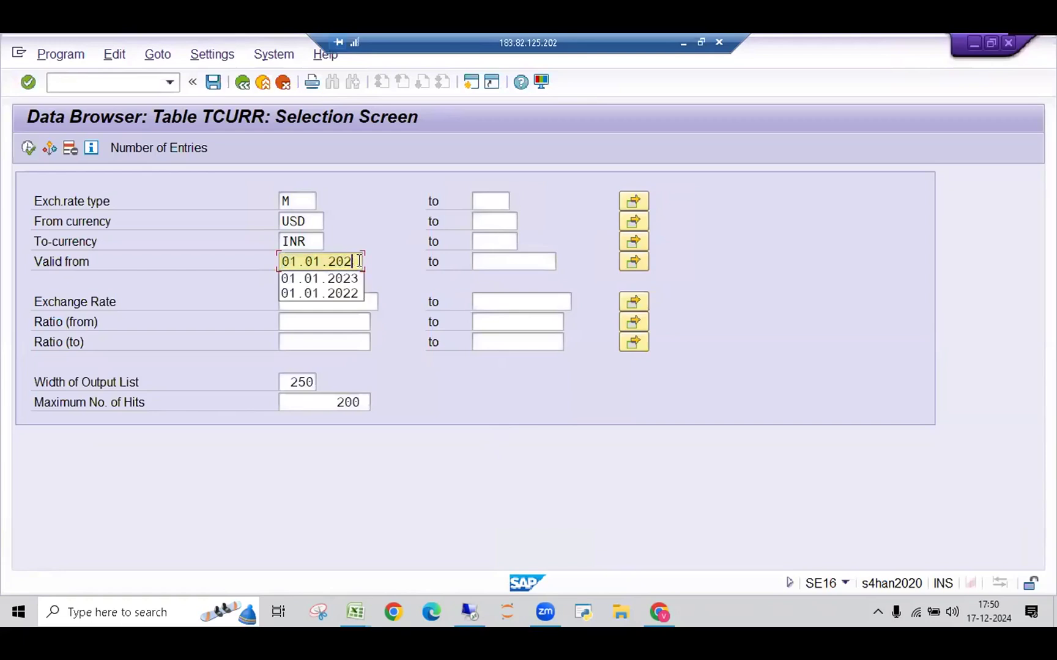
pyautogui.click(348, 295)
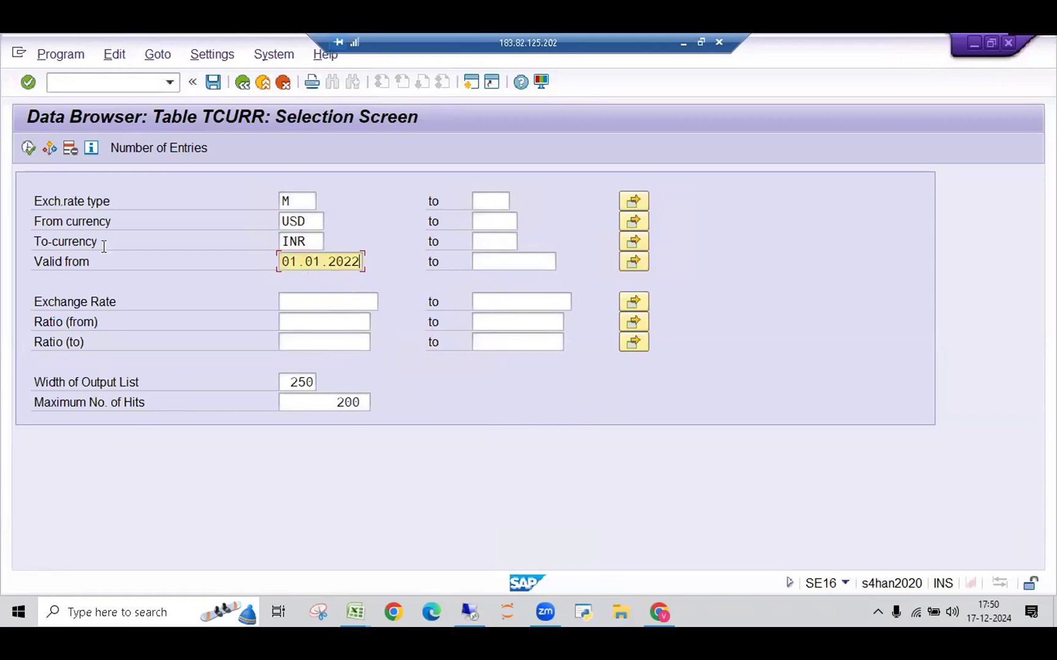
pyautogui.click(181, 146)
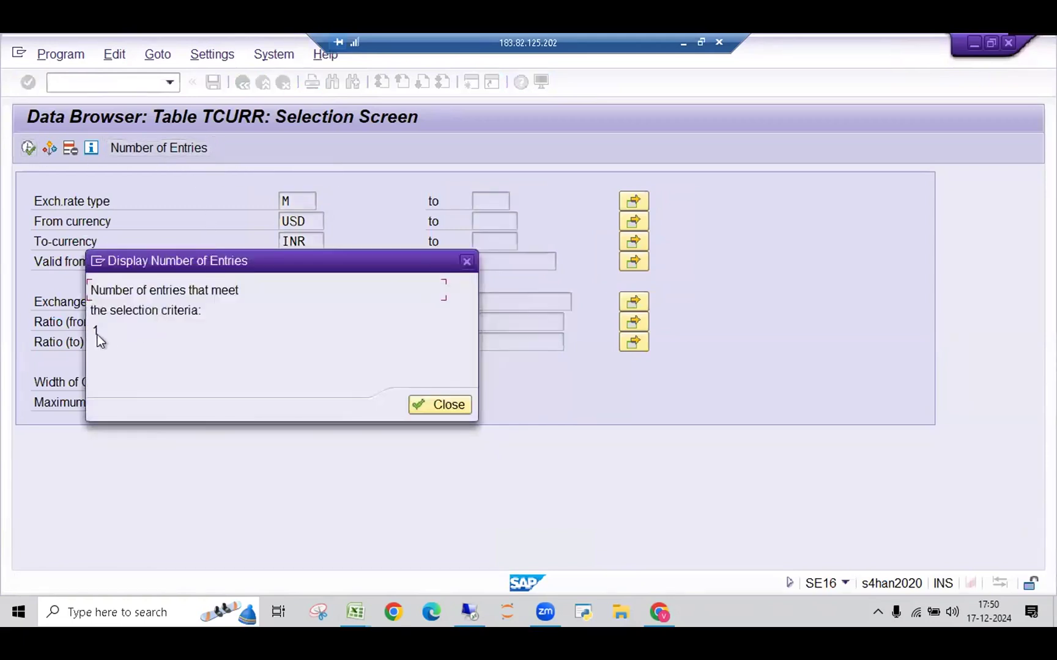
pyautogui.click(438, 405)
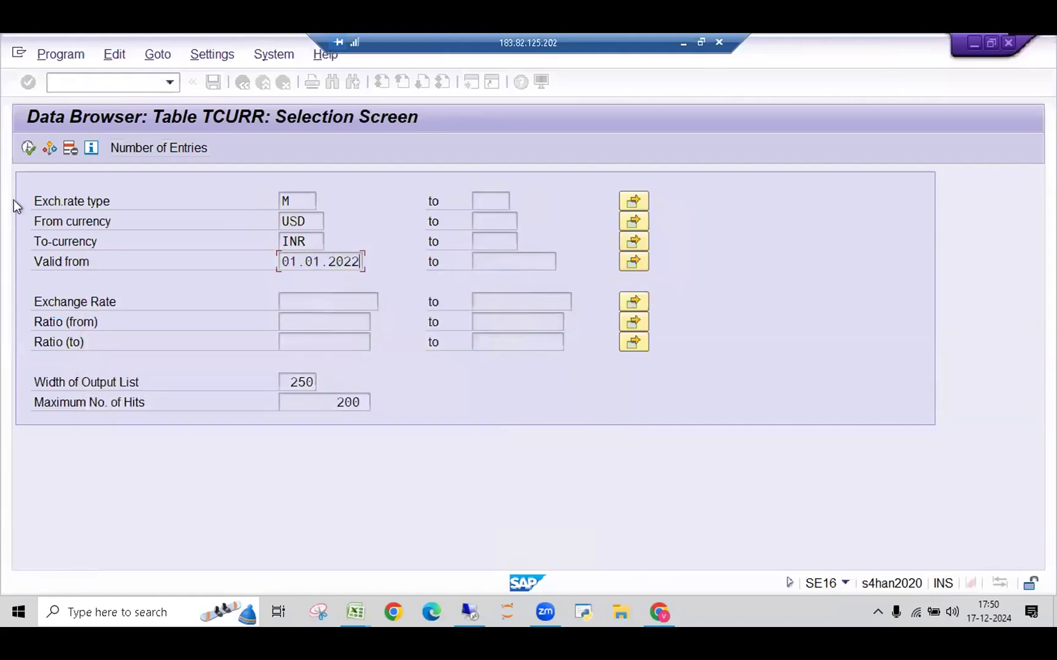
# Display the selected TCURR entry and switch the session information to show the client.
pyautogui.press('F8')
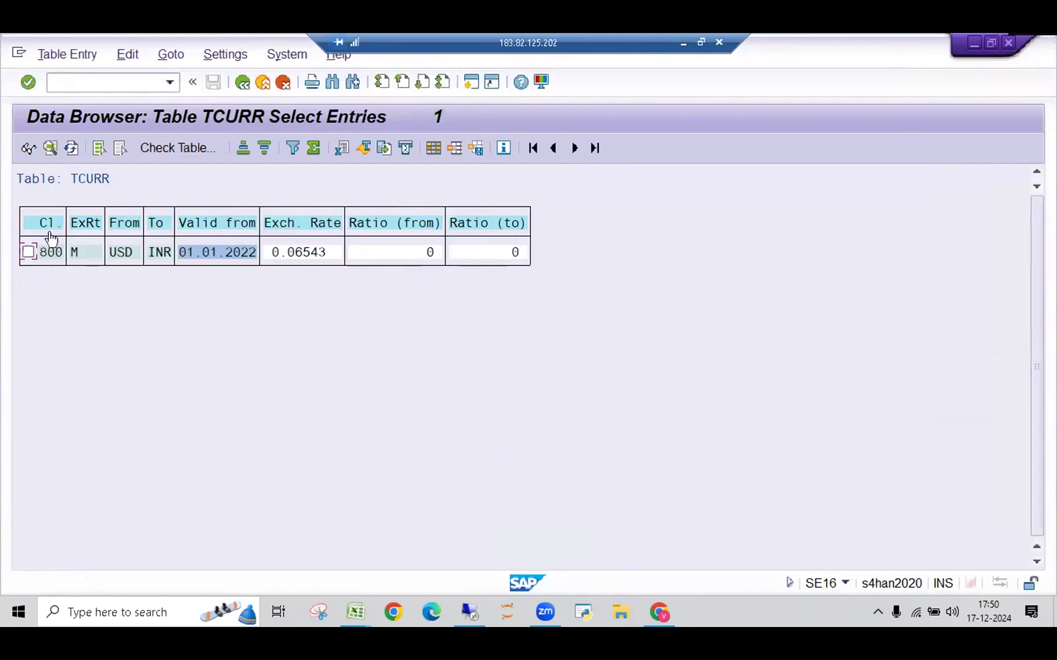
pyautogui.click(844, 584)
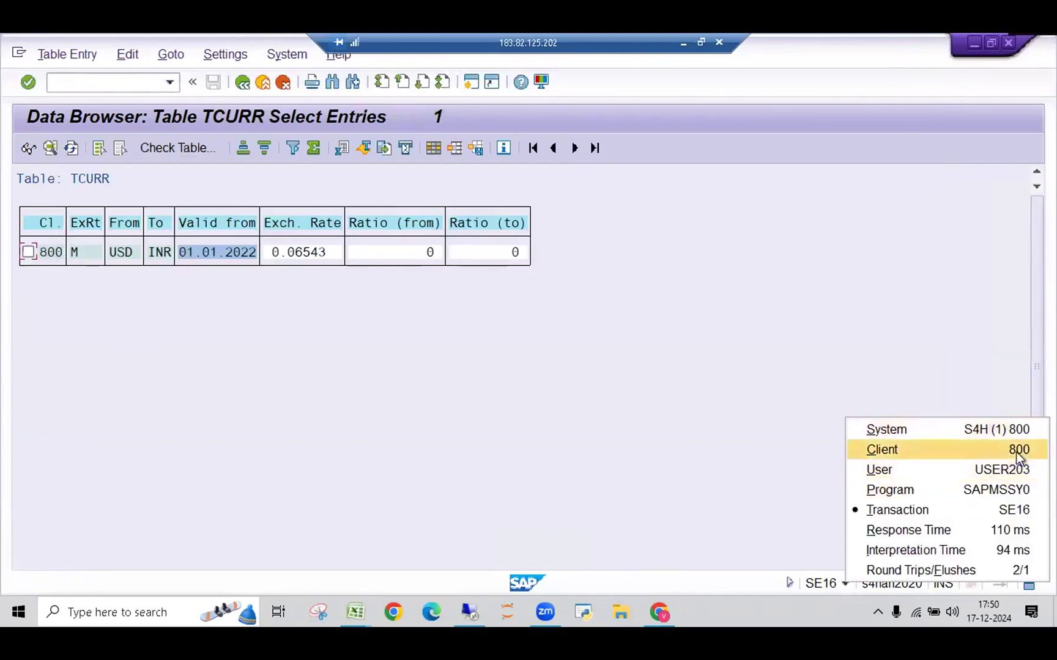
pyautogui.click(1018, 451)
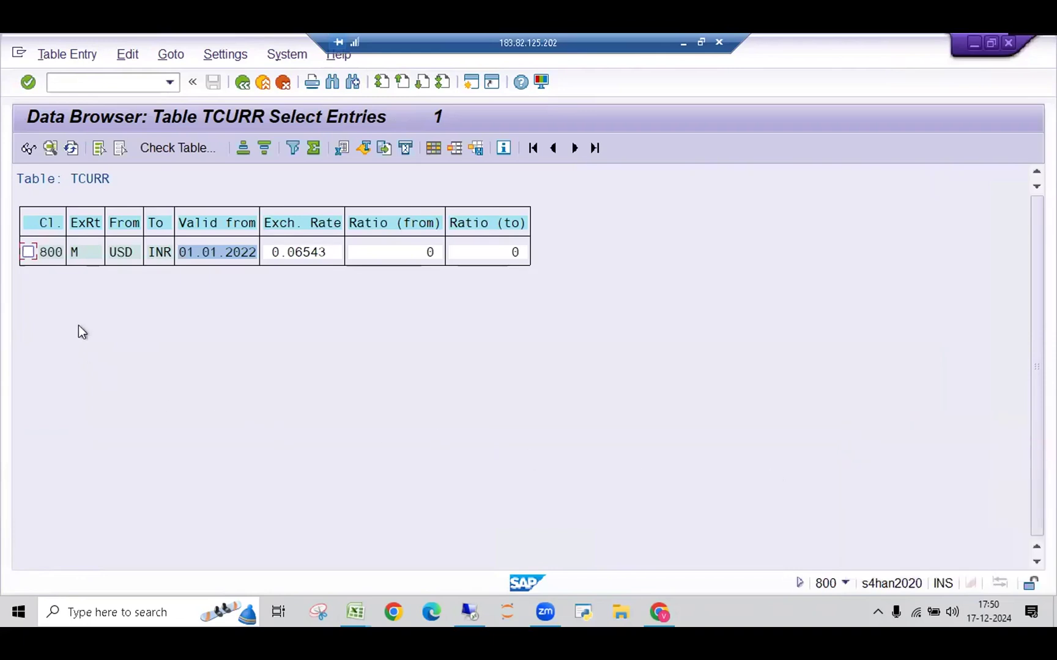
# Examine the entry's detail display, valid-from date and exchange rate, and return to the selection criteria.
pyautogui.doubleClick(88, 252)
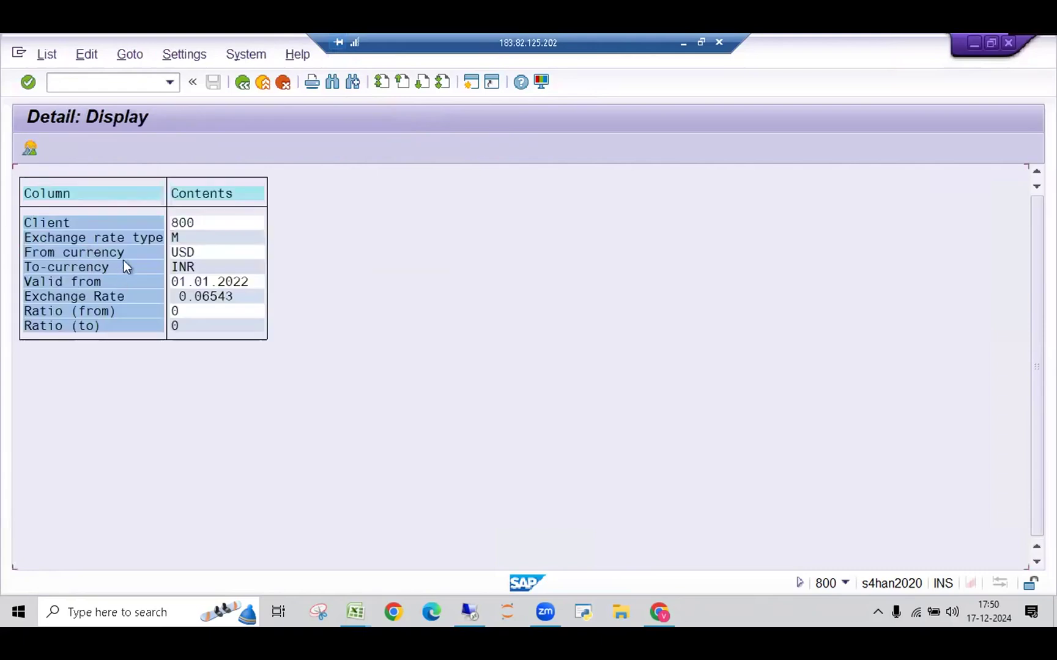
pyautogui.click(244, 82)
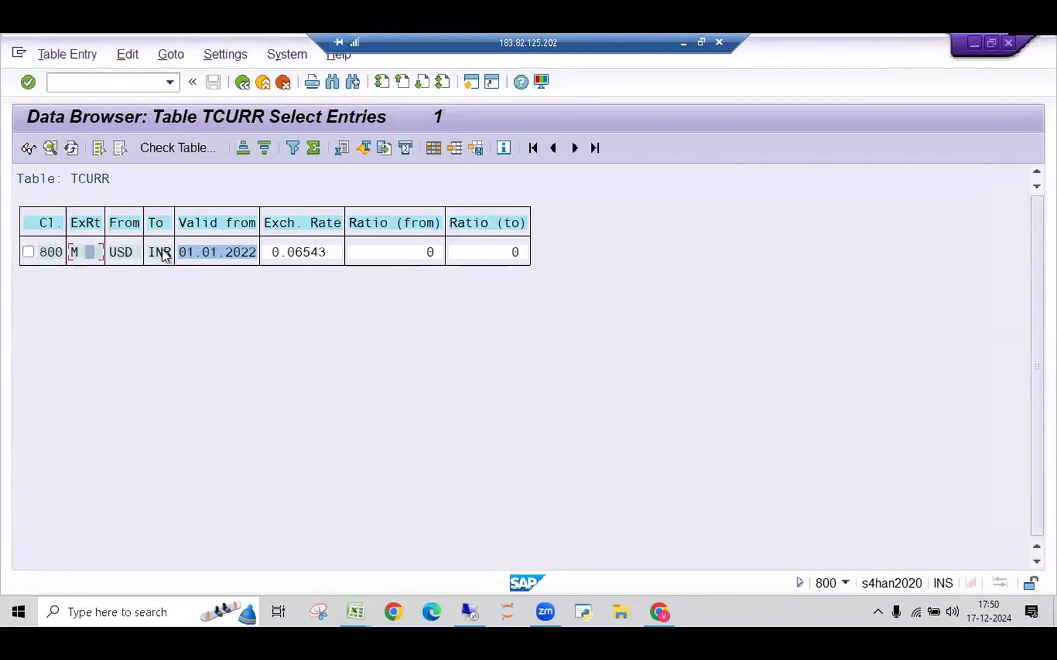
pyautogui.click(226, 252)
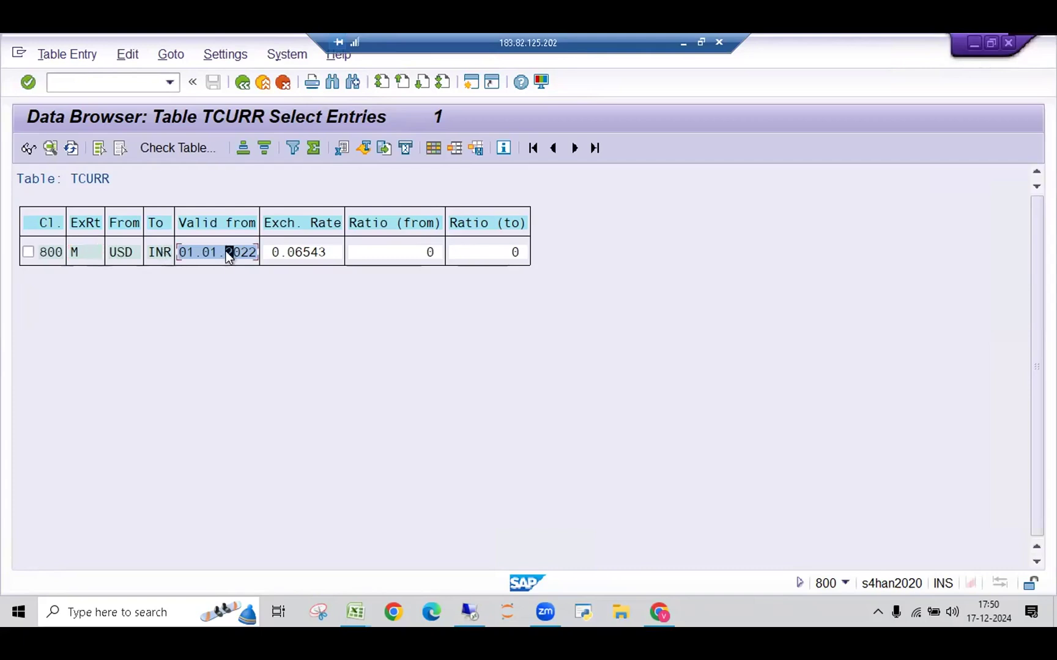
pyautogui.click(304, 252)
pyautogui.click(243, 82)
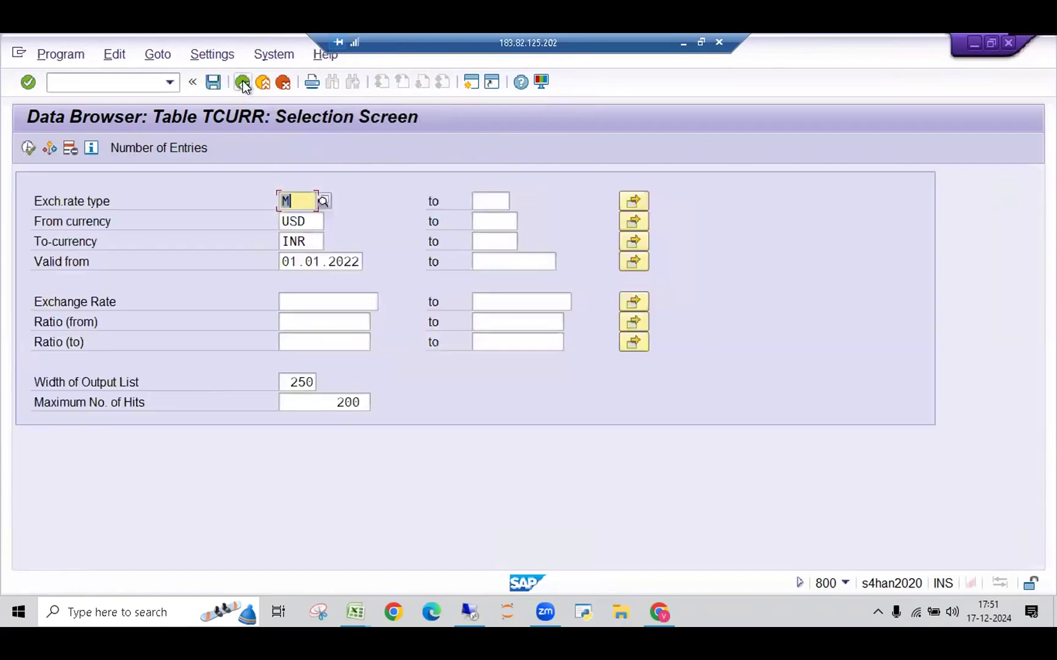
# Recheck the number of TCURR entries with valid-from date 01.01.2023 and go back to the table name entry.
pyautogui.click(359, 262)
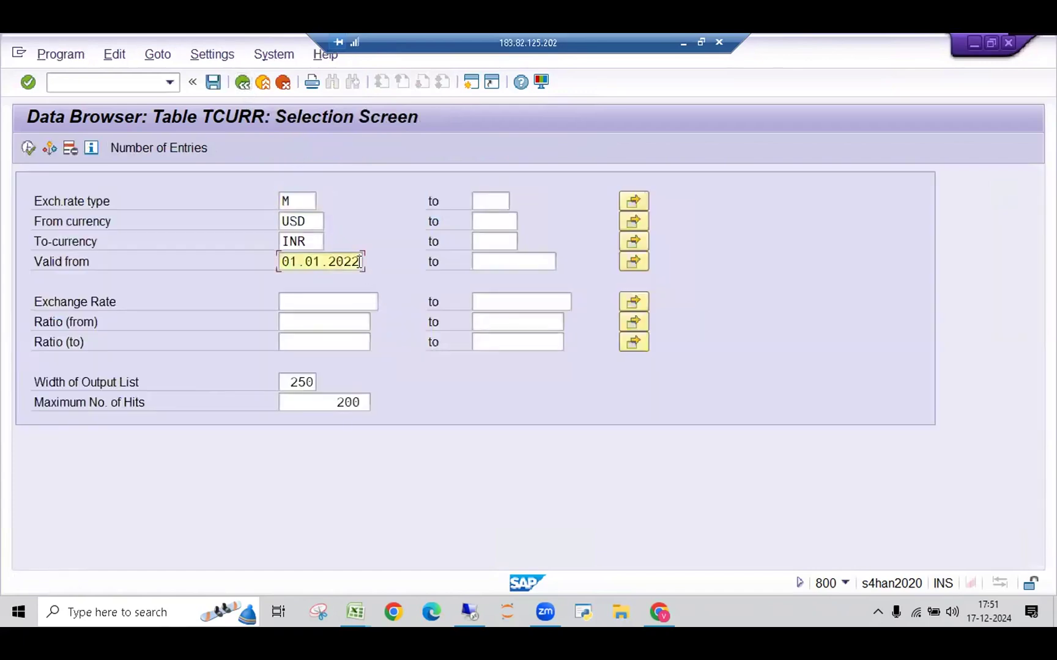
pyautogui.press('BackSpace')
pyautogui.write('3')
pyautogui.moveTo(359, 261); pyautogui.dragTo(277, 262)
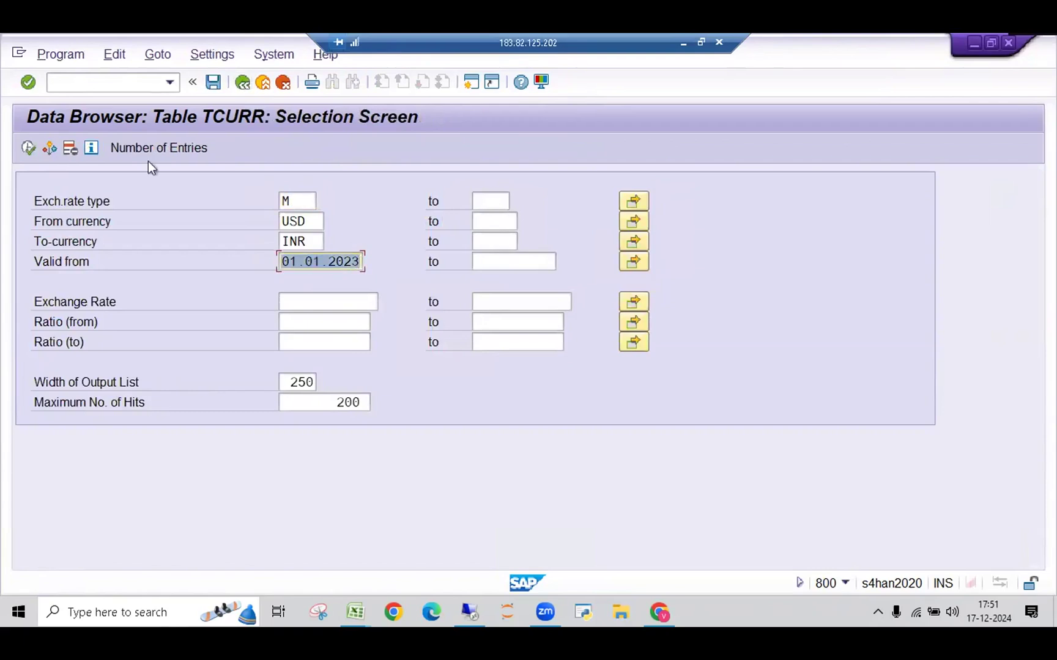
pyautogui.click(164, 149)
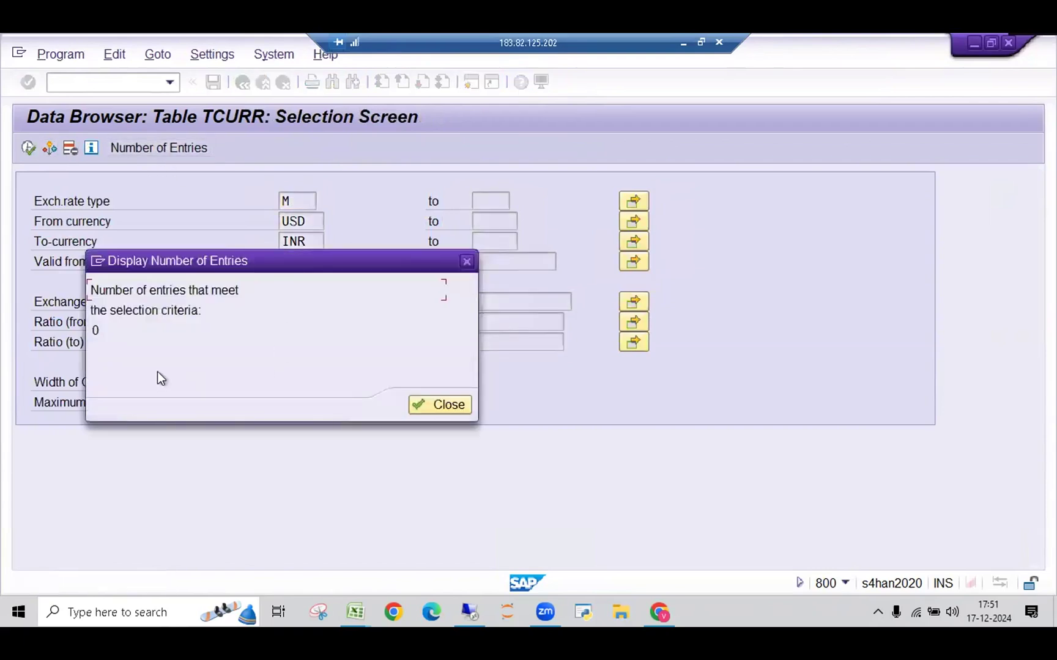
pyautogui.click(467, 261)
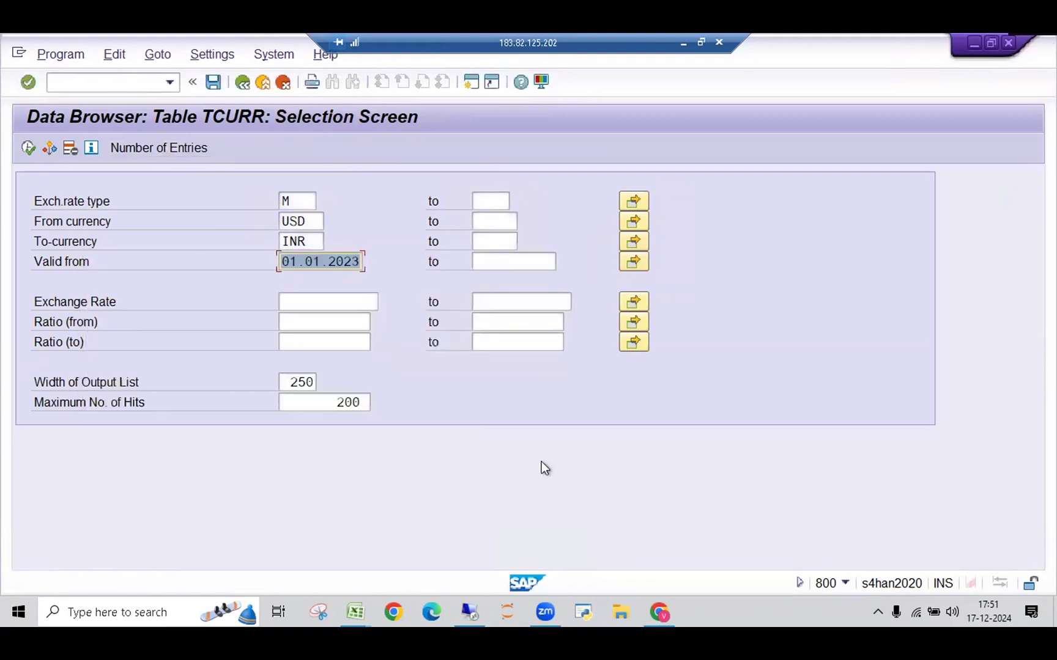
pyautogui.click(243, 82)
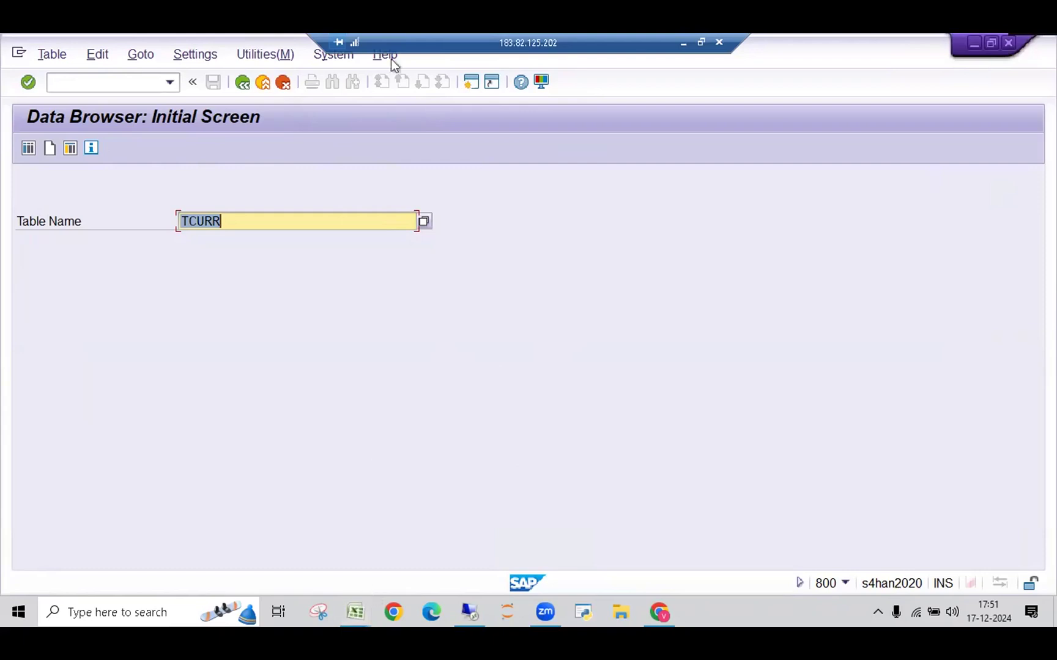
# Open a new SAP session, start transaction ltmc and maximize the Migrate Your Data window.
pyautogui.click(470, 83)
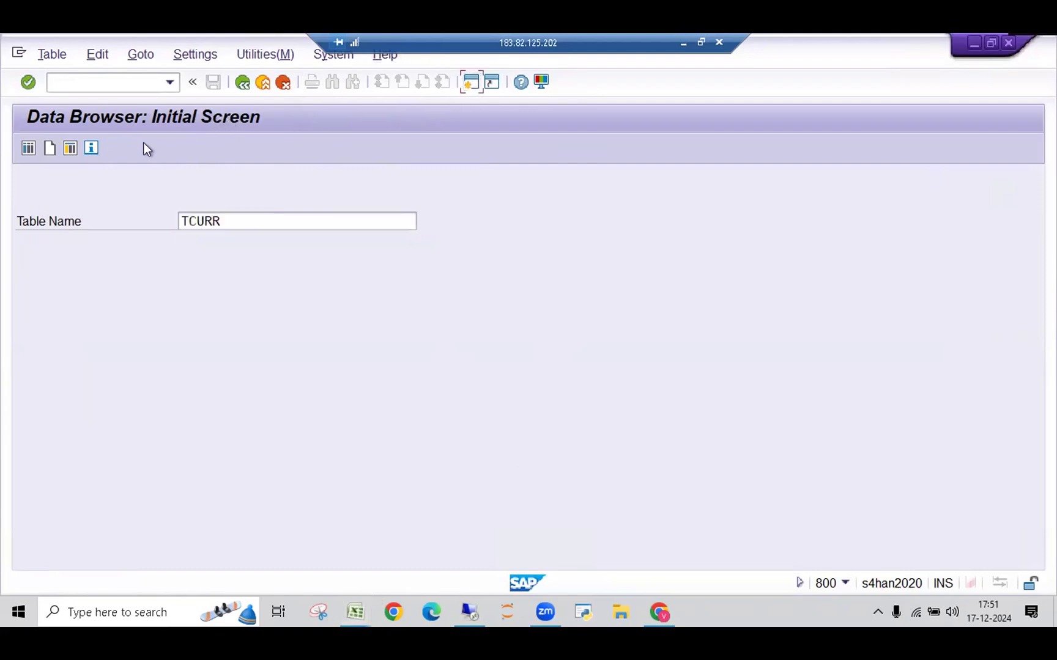
pyautogui.write('ltmc')
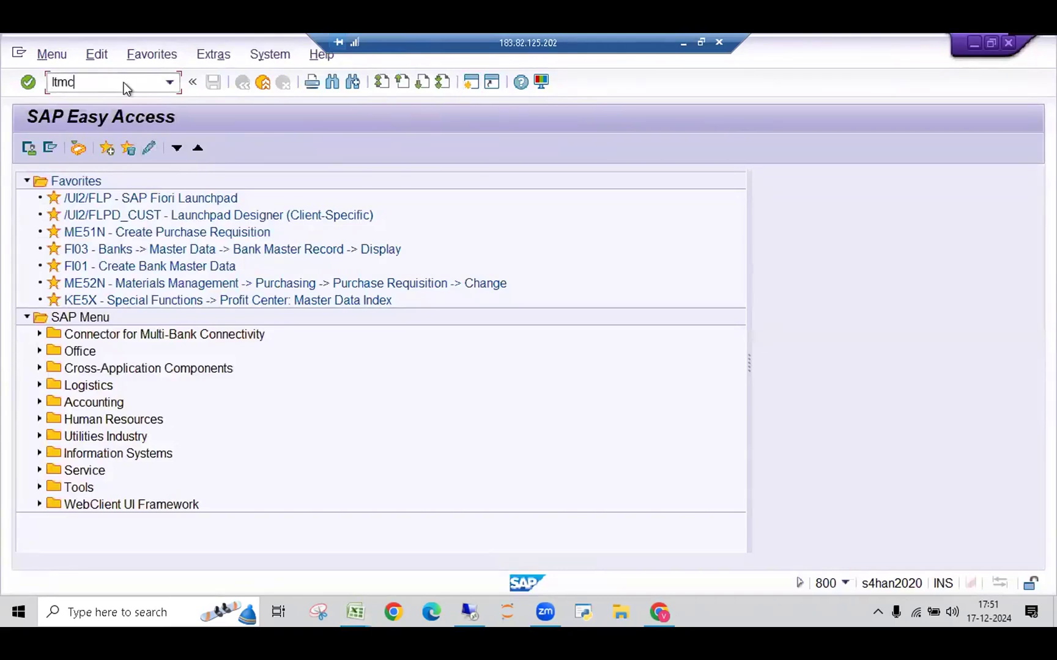
pyautogui.press('Return')
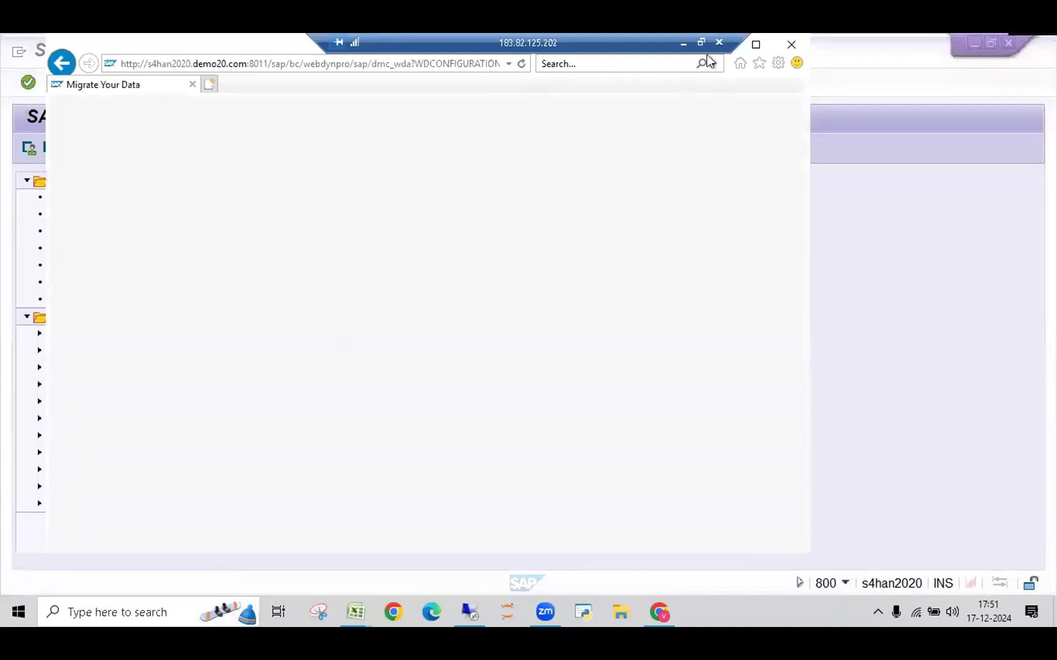
pyautogui.click(756, 44)
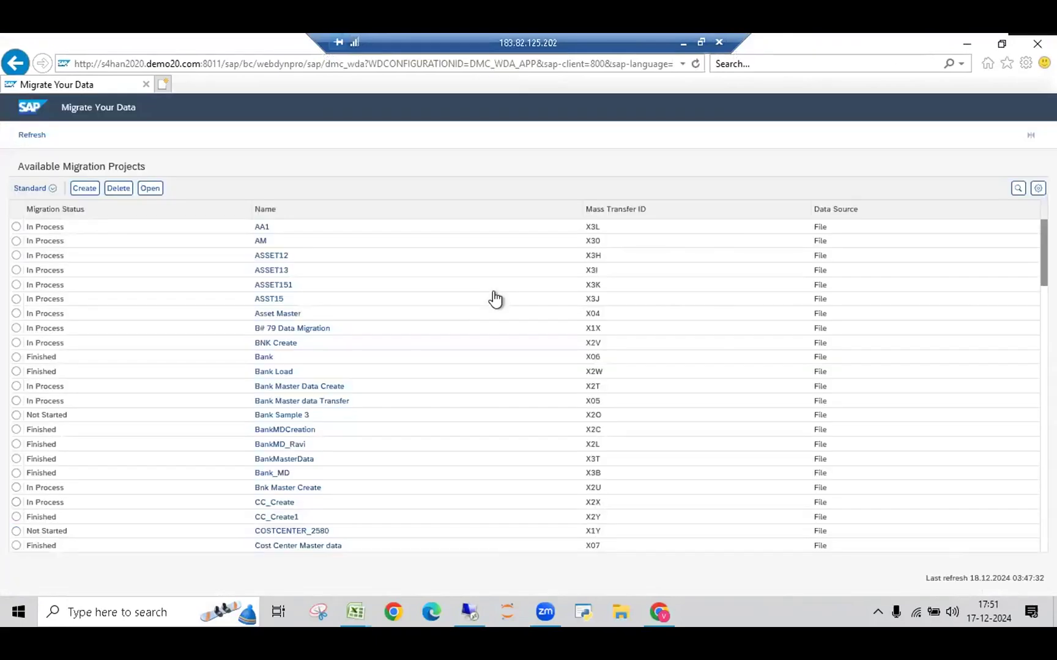
# Create a migration project named ForEx_Direct that transfers data from file, keeping mass transfer ID X48.
pyautogui.click(85, 189)
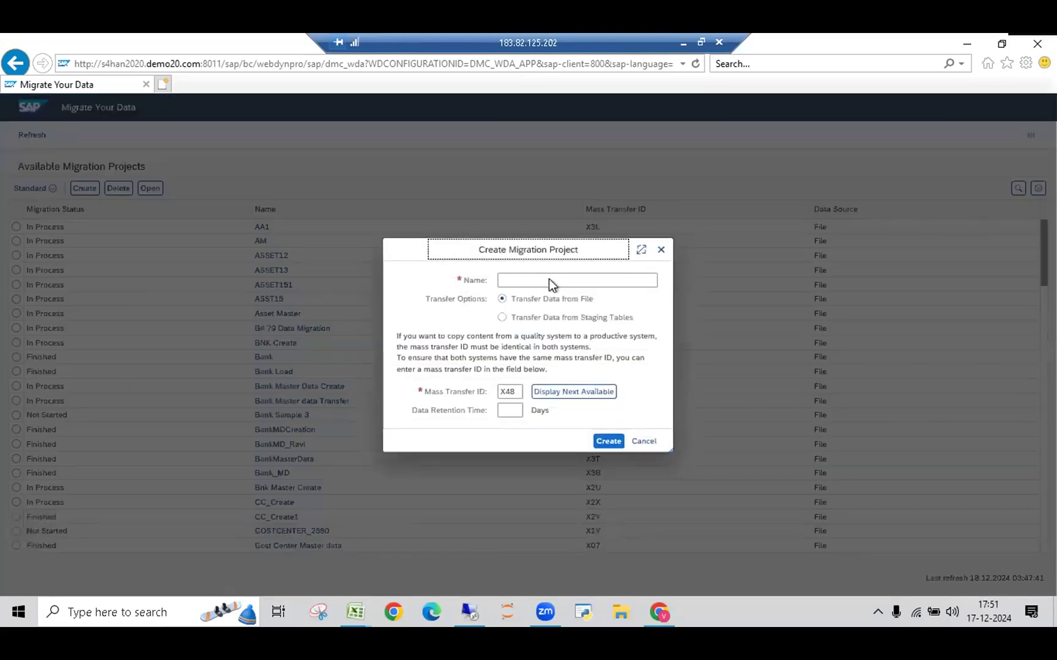
pyautogui.click(548, 280)
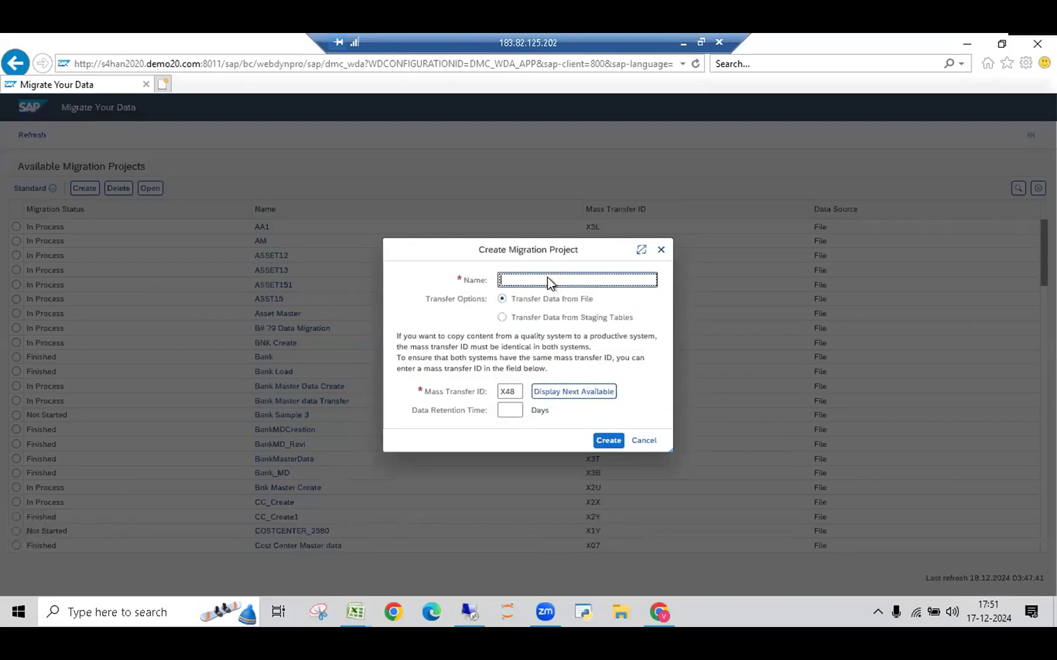
pyautogui.write('ForEx_Direct')
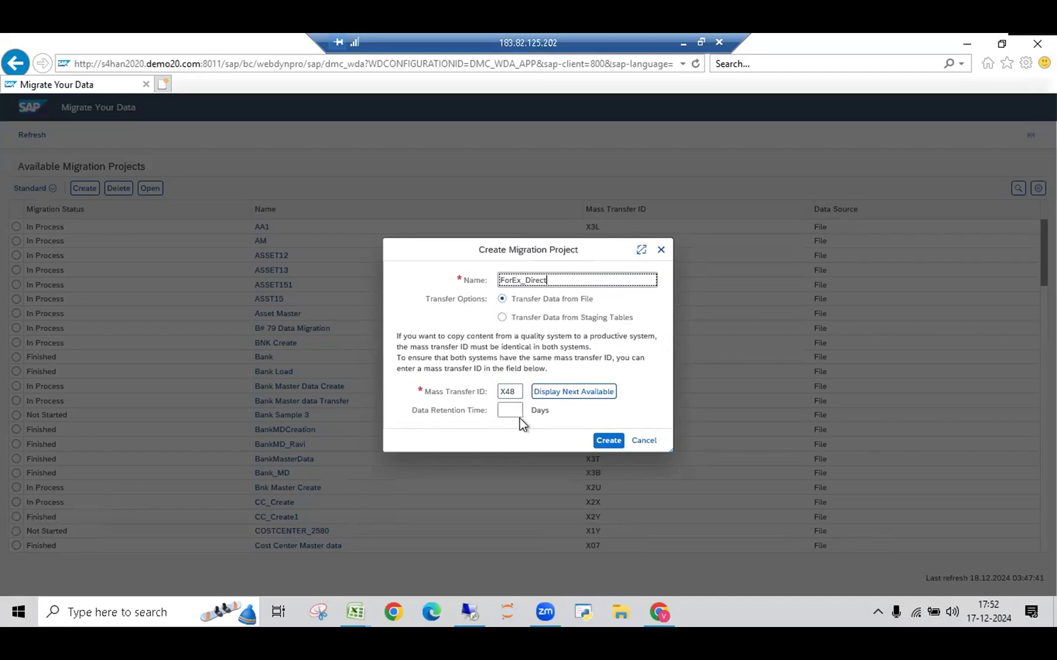
pyautogui.click(609, 440)
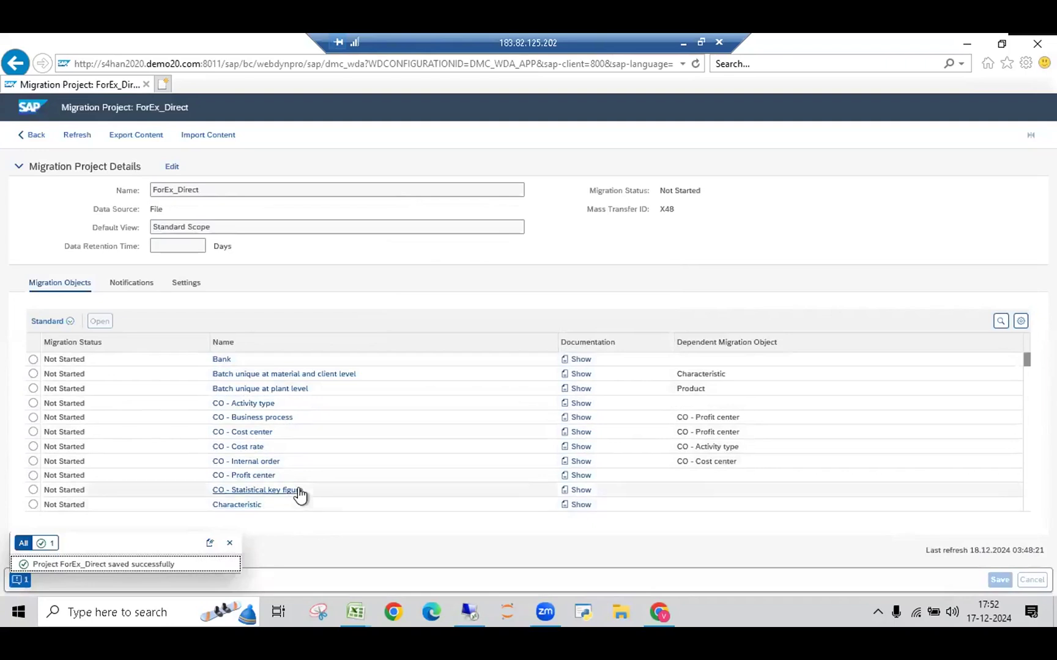
# Open the Exchange rate migration object in the ForEx_Direct project and accept copying it into the project.
pyautogui.scroll(-2, 300, 489)
pyautogui.scroll(-1, 302, 488)
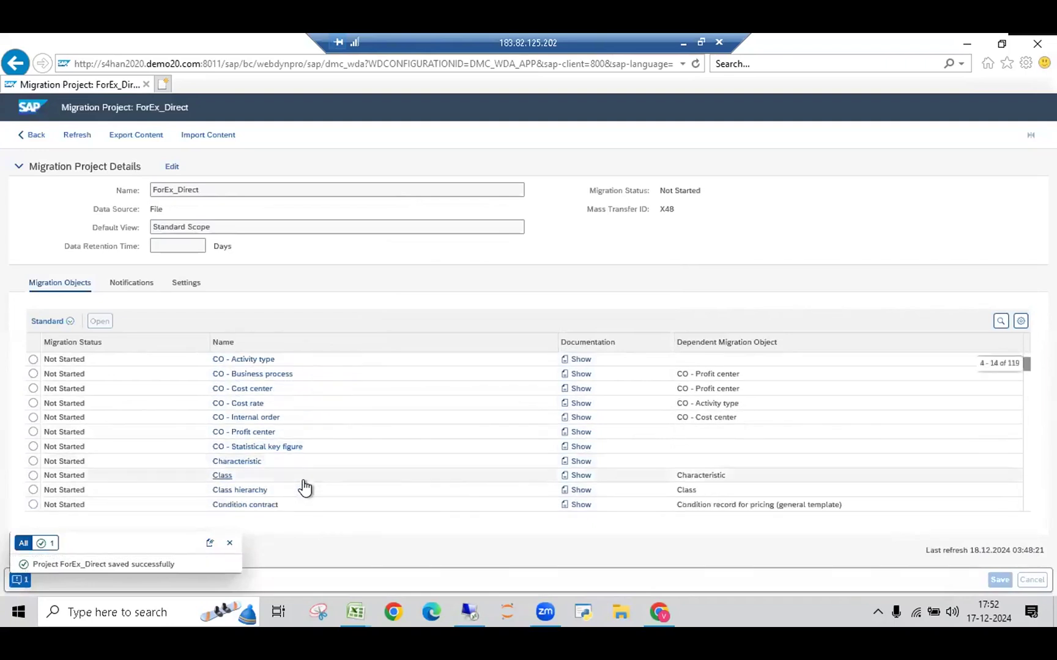
pyautogui.scroll(-3, 303, 488)
pyautogui.scroll(-7, 306, 485)
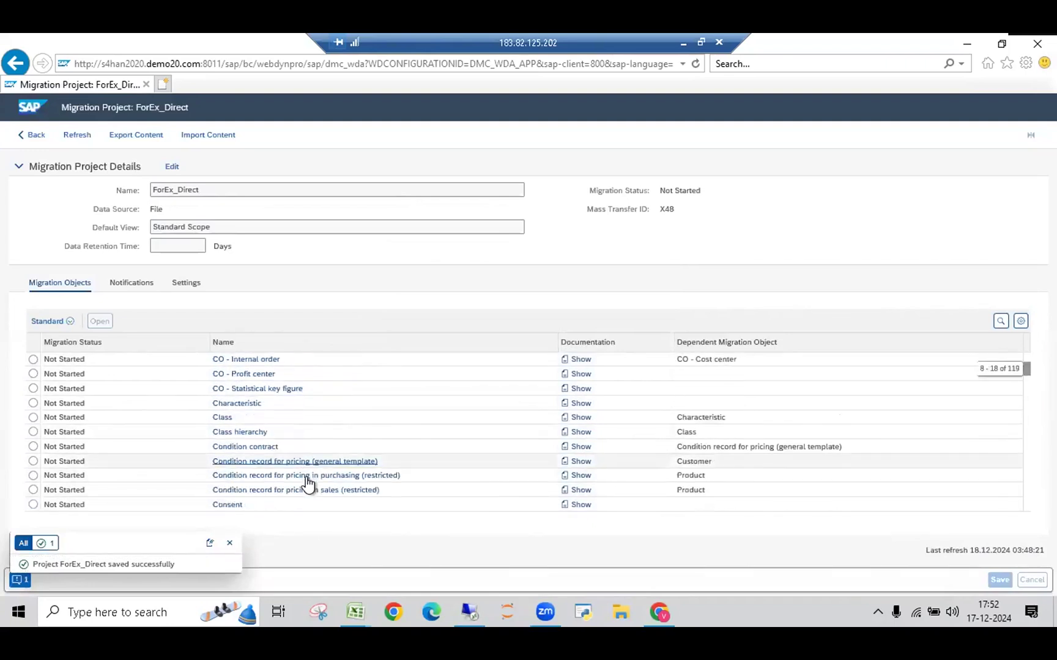
pyautogui.scroll(-10, 309, 484)
pyautogui.scroll(-1, 310, 483)
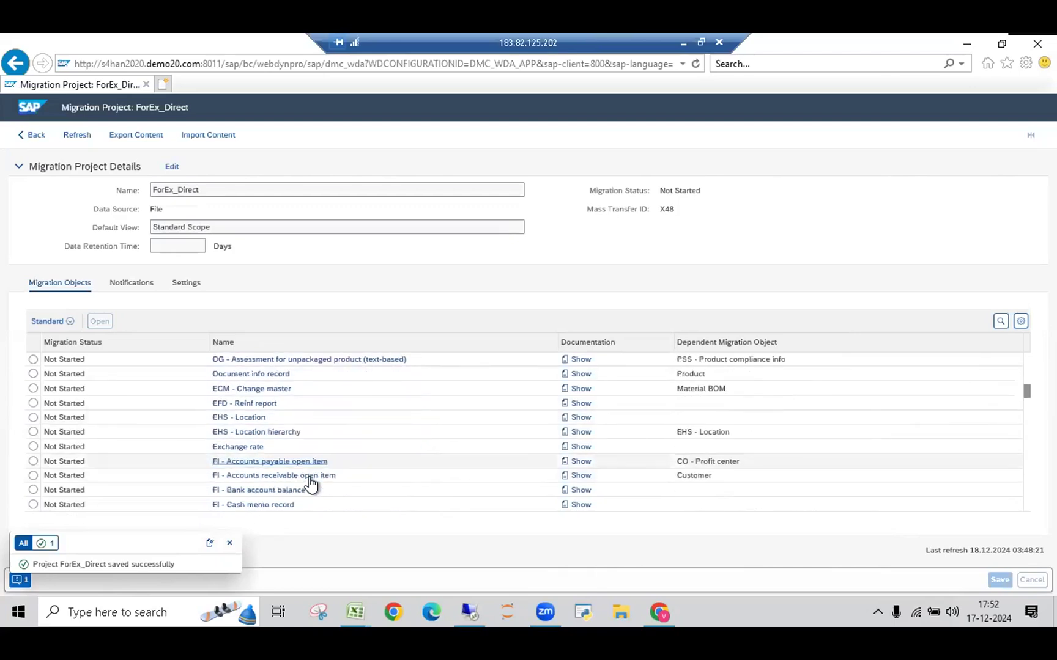
pyautogui.scroll(-4, 312, 484)
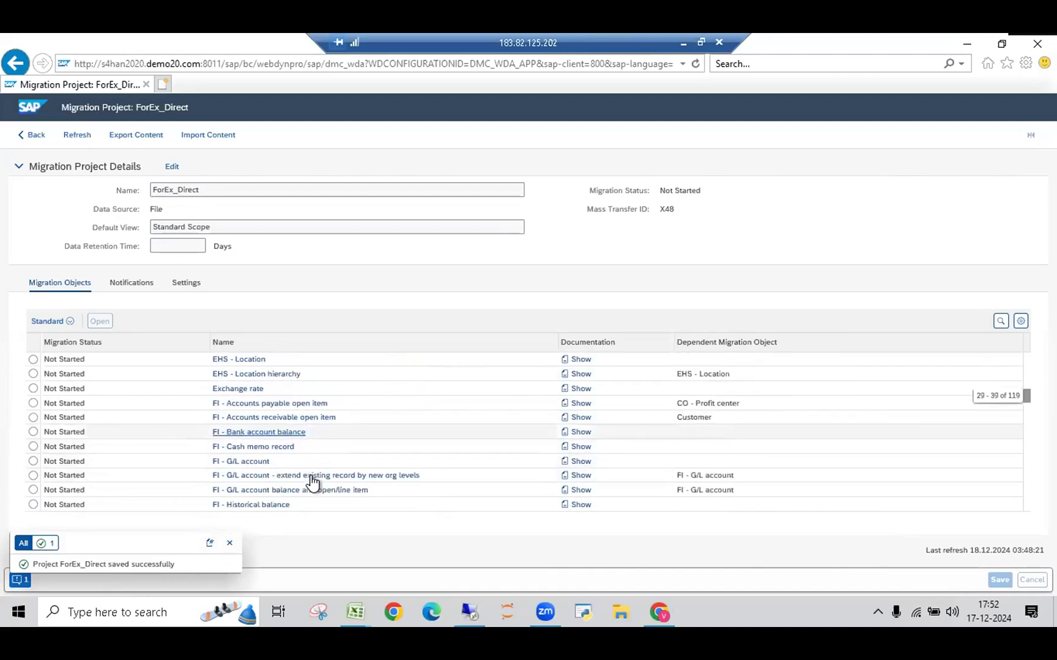
pyautogui.scroll(-3, 314, 484)
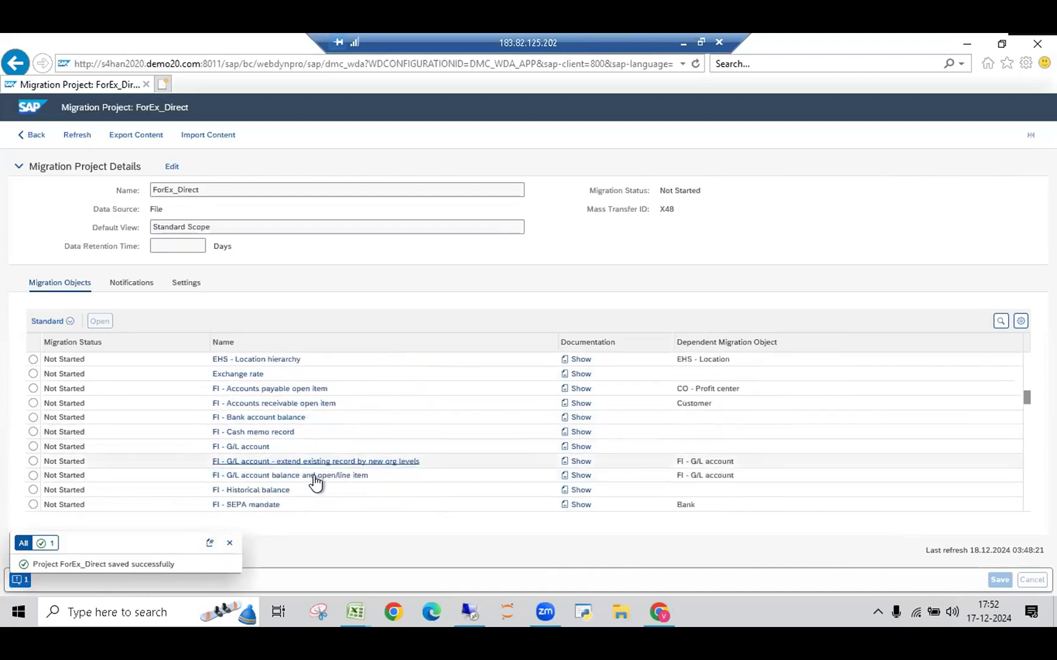
pyautogui.scroll(-2, 317, 484)
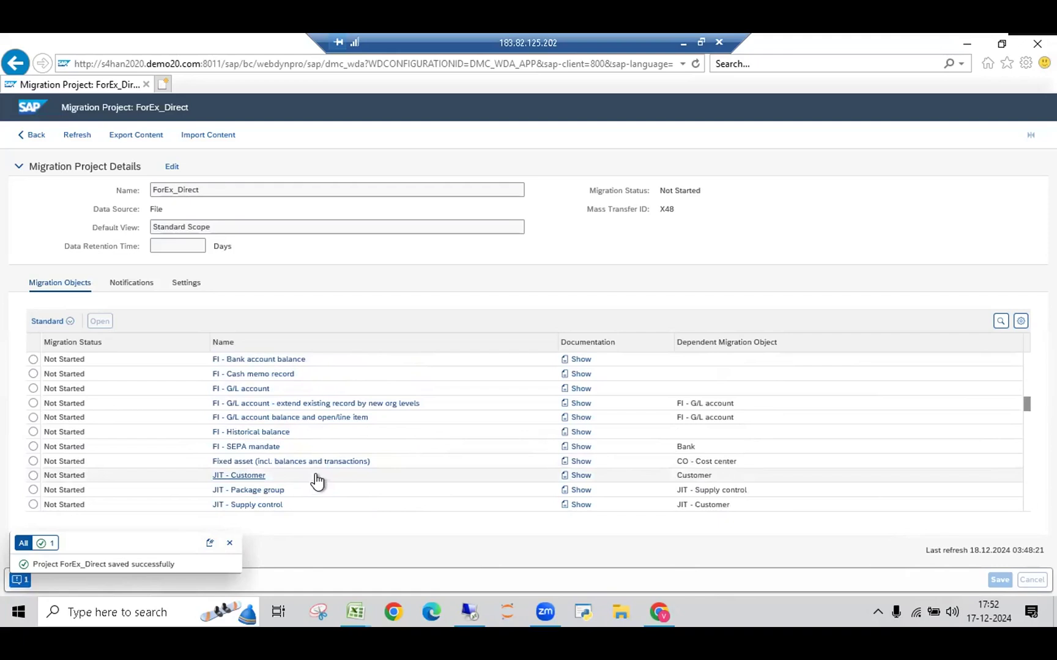
pyautogui.scroll(3, 317, 482)
pyautogui.scroll(1, 317, 483)
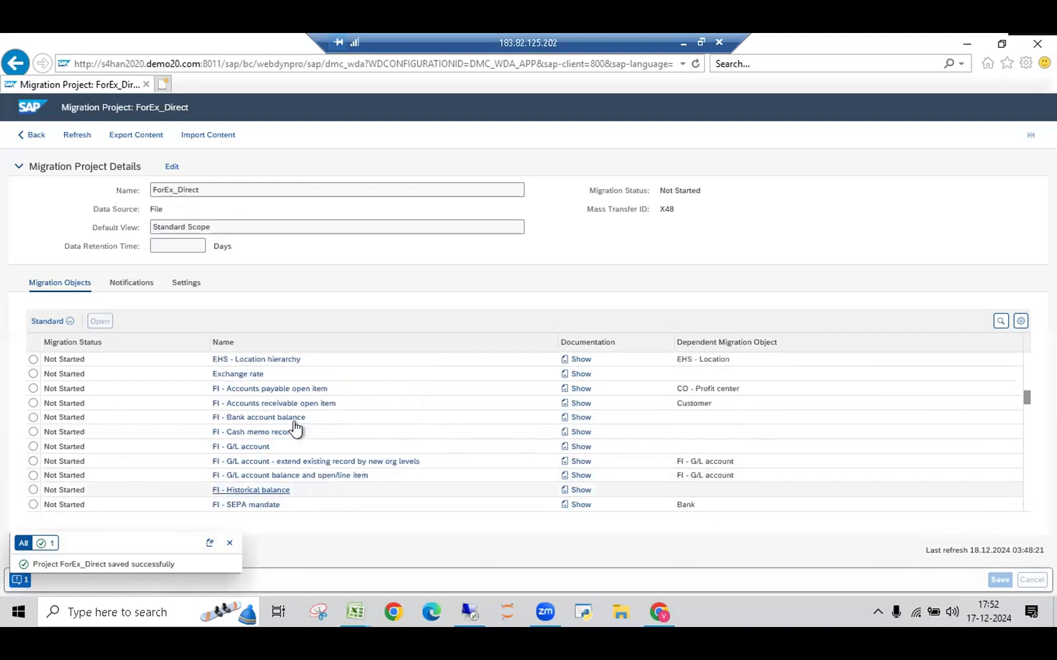
pyautogui.click(34, 374)
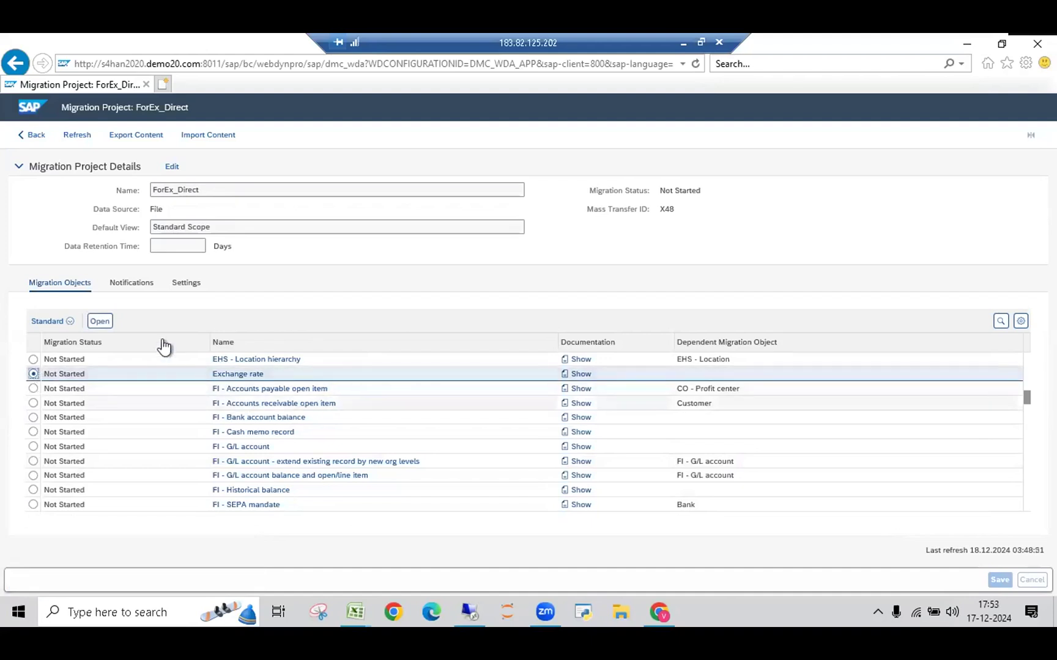
pyautogui.click(98, 322)
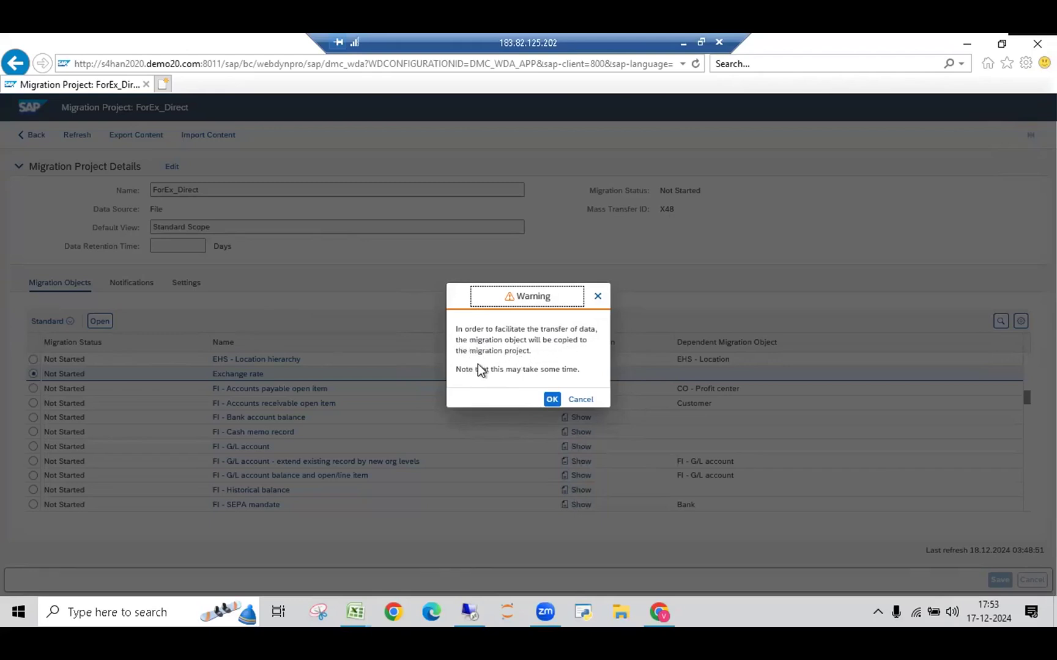
pyautogui.click(552, 399)
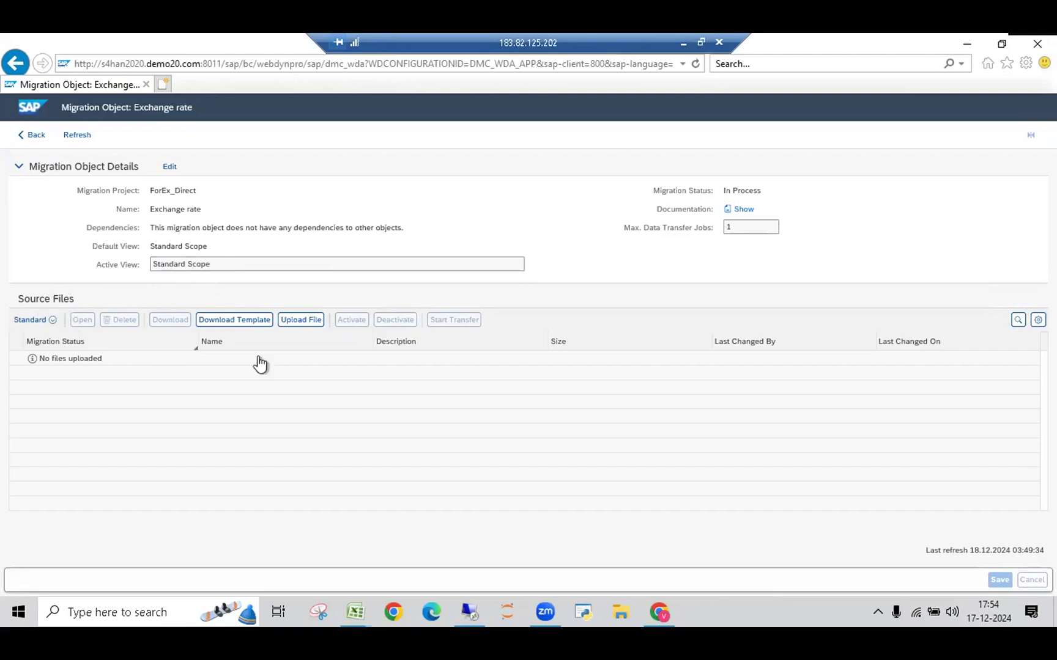
# Start the download of the Exchange rate template and cancel saving it.
pyautogui.click(682, 43)
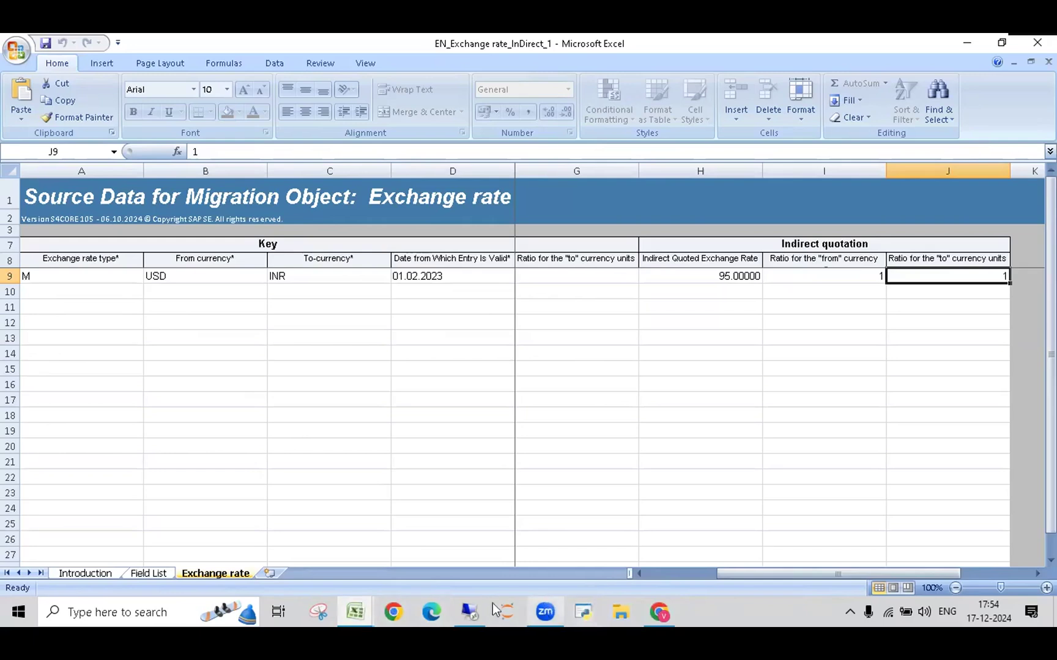
pyautogui.click(470, 612)
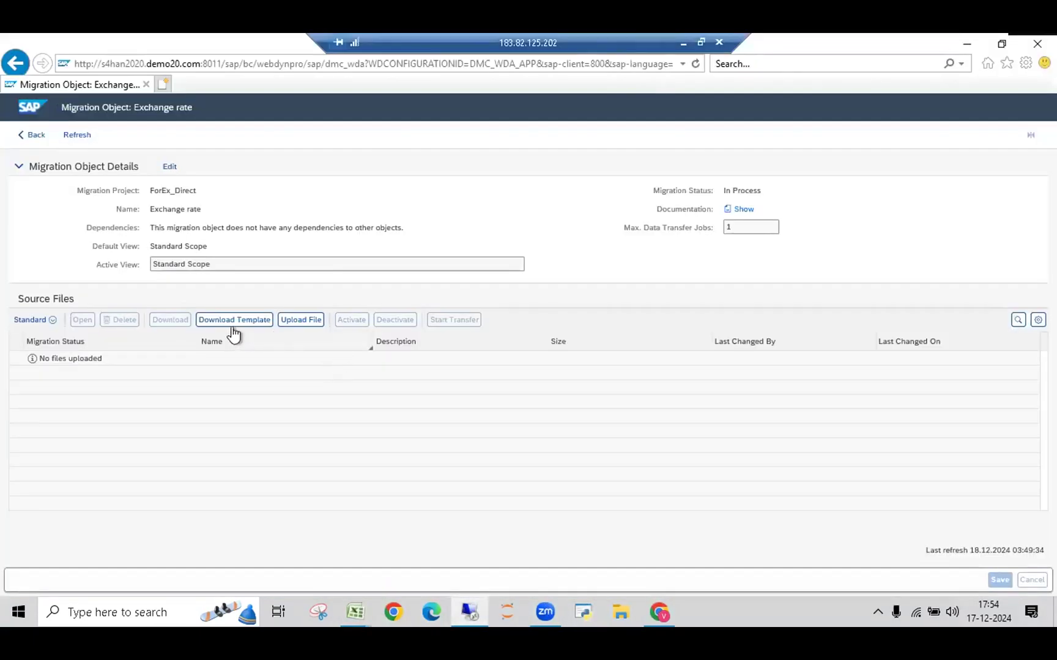
pyautogui.click(242, 329)
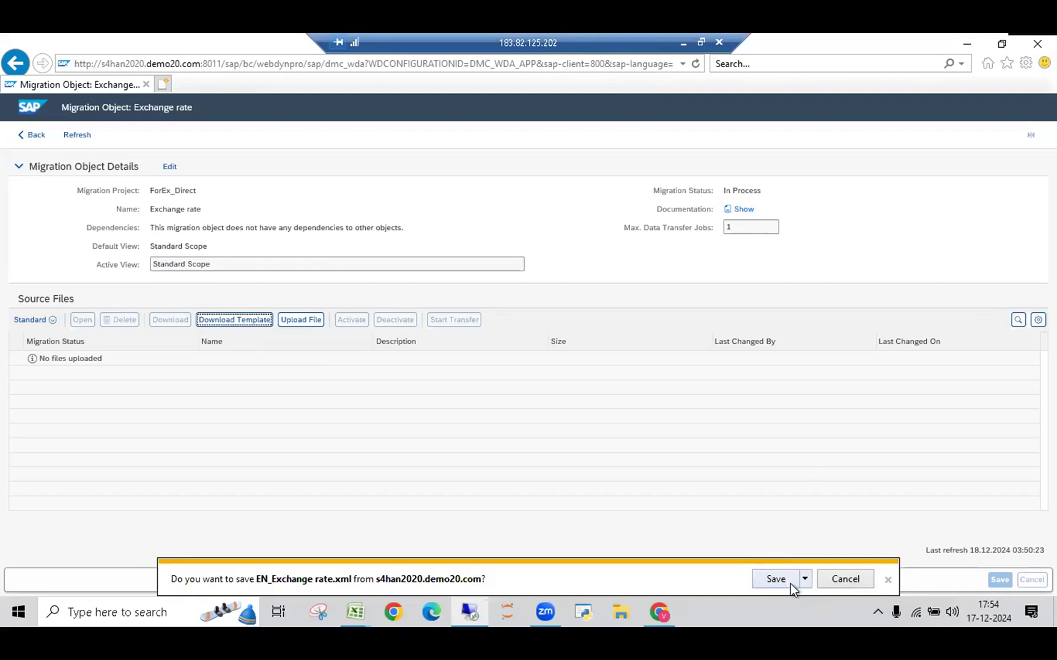
pyautogui.click(838, 578)
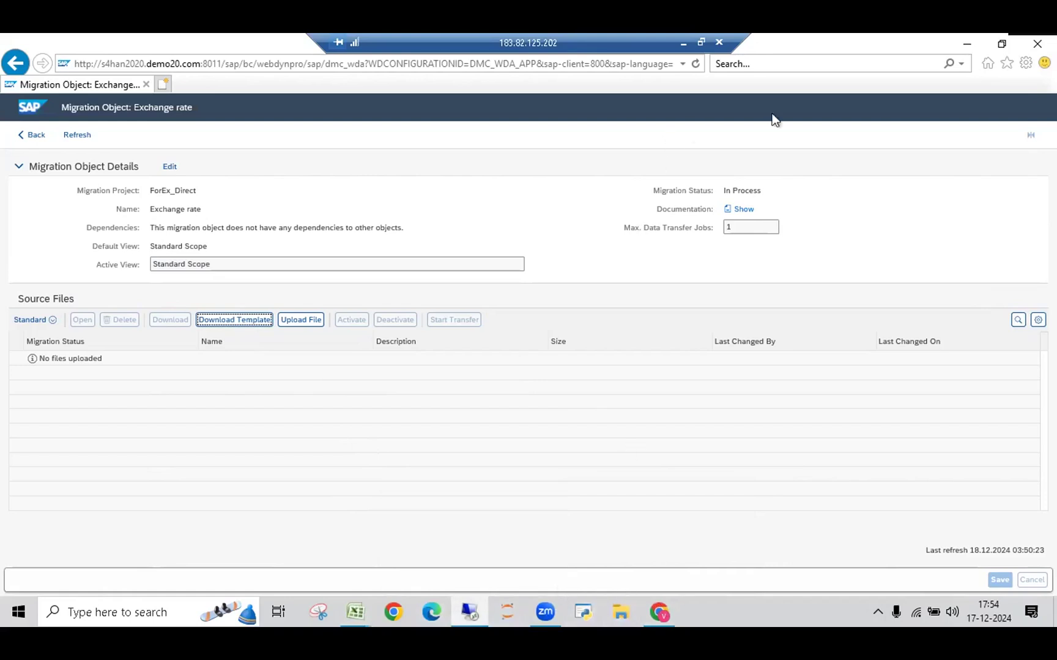
# Minimize the browser and SAP windows and open New folder inside the ET downloads folder.
pyautogui.click(966, 42)
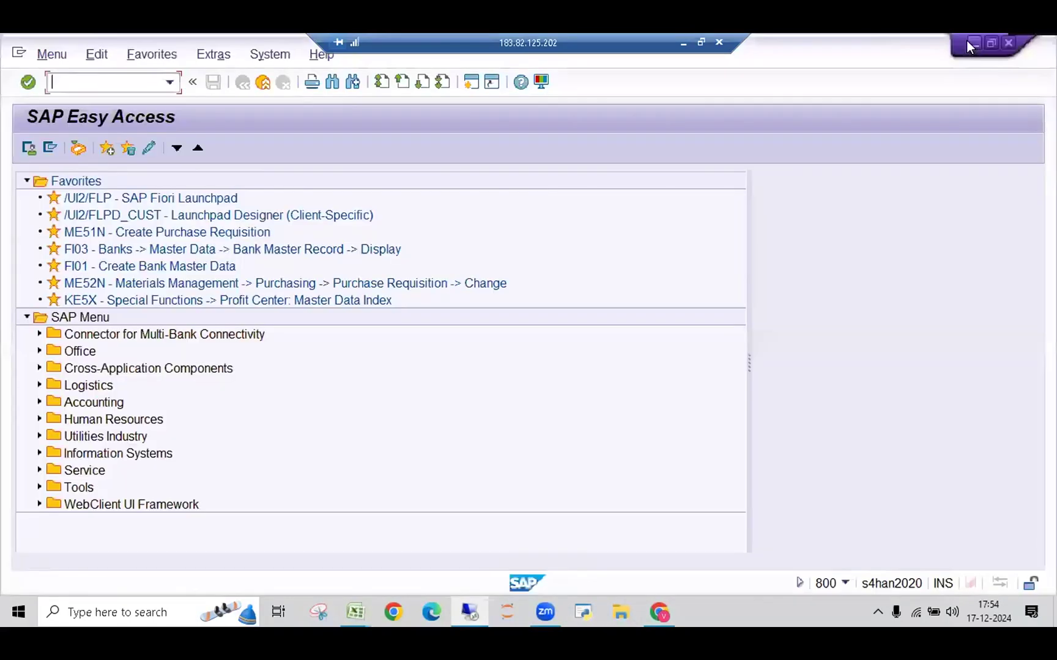
pyautogui.click(971, 44)
pyautogui.click(971, 44)
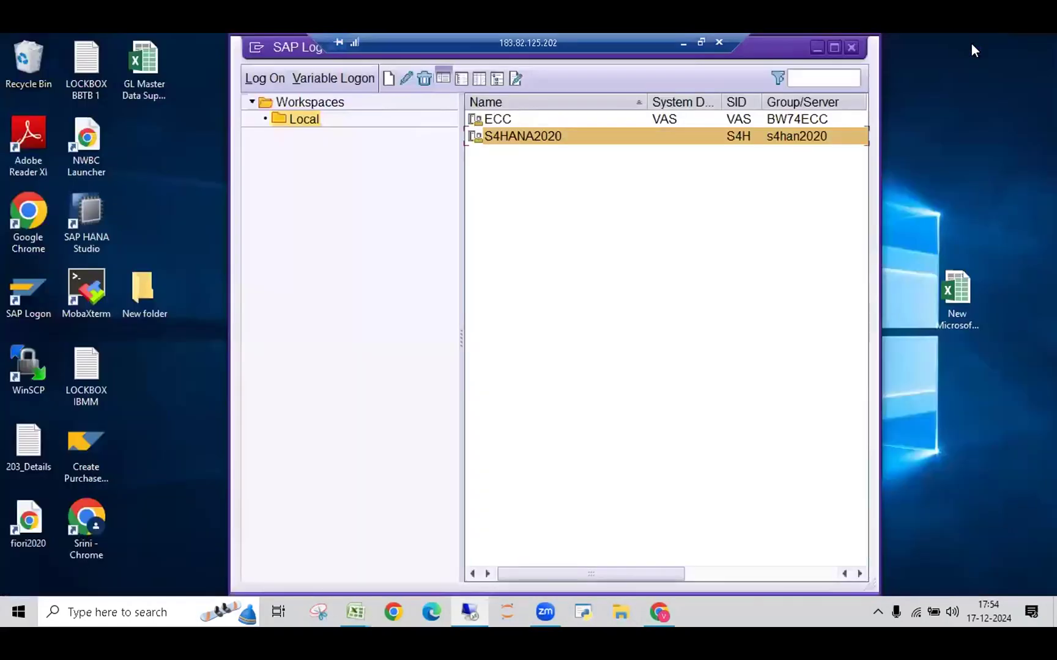
pyautogui.doubleClick(144, 287)
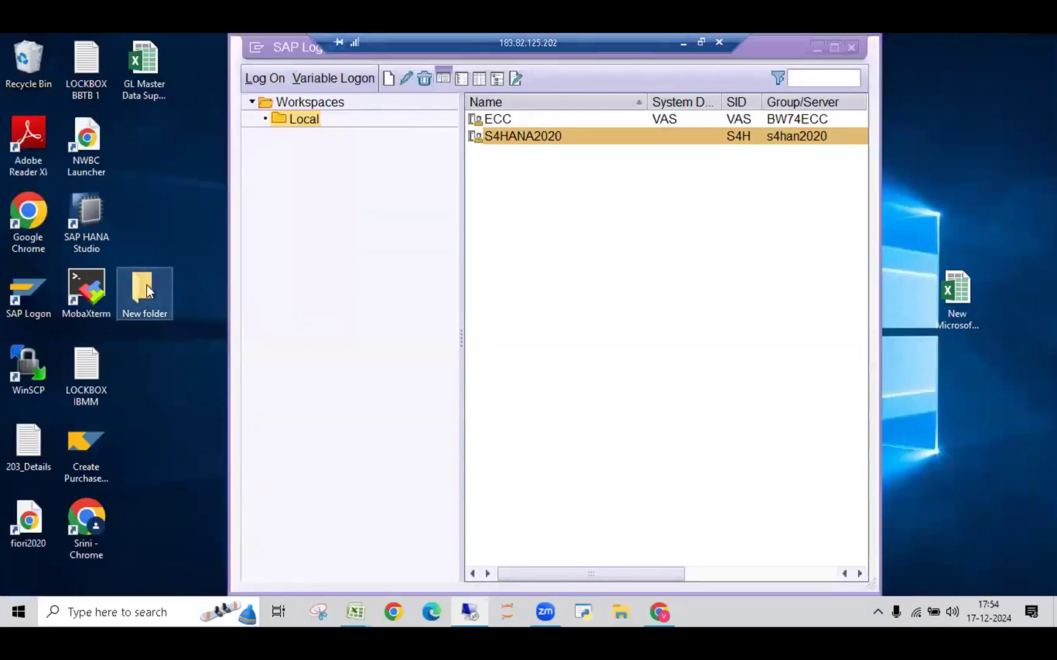
pyautogui.click(207, 287)
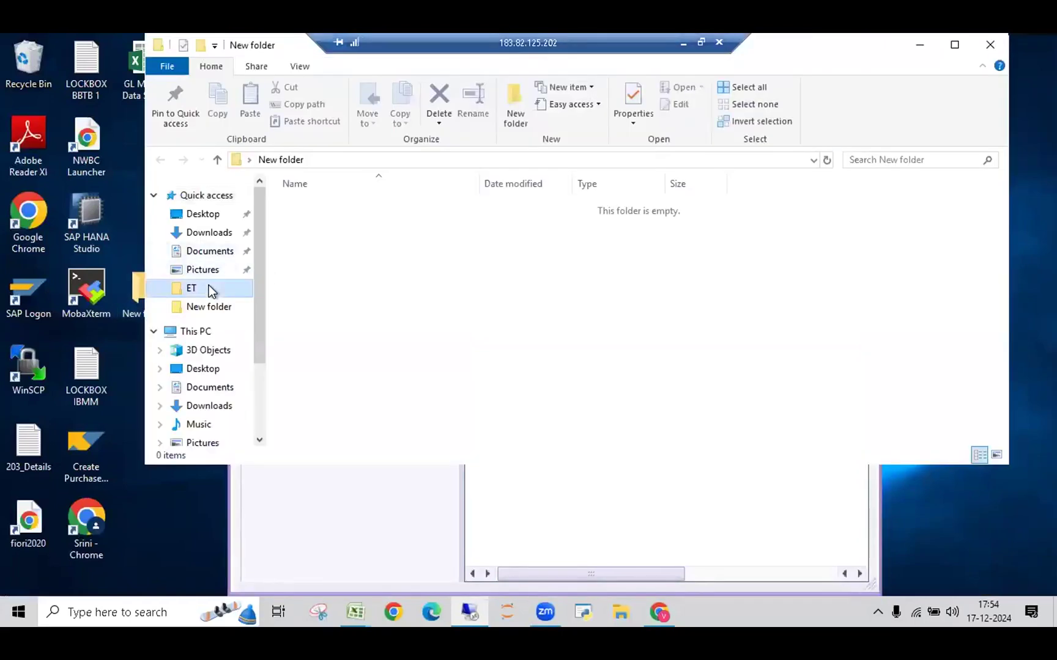
pyautogui.doubleClick(355, 206)
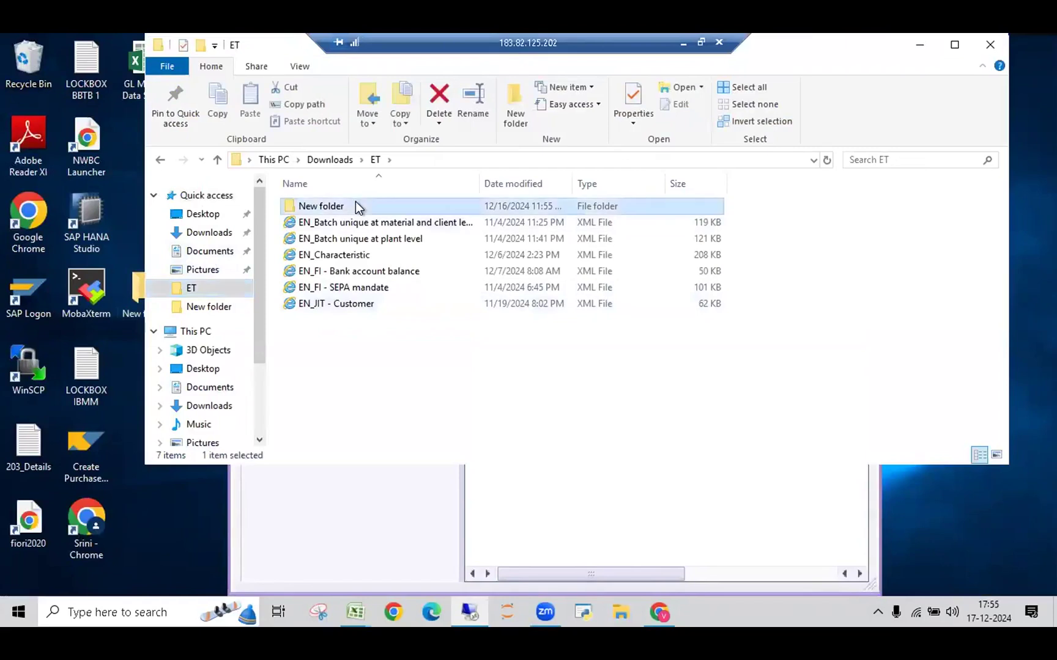
# Open EN_Exchange rate_Direct_1.xml in Excel, dismiss the Protected View notice and maximize the workbook window.
pyautogui.click(398, 336)
pyautogui.doubleClick(398, 336)
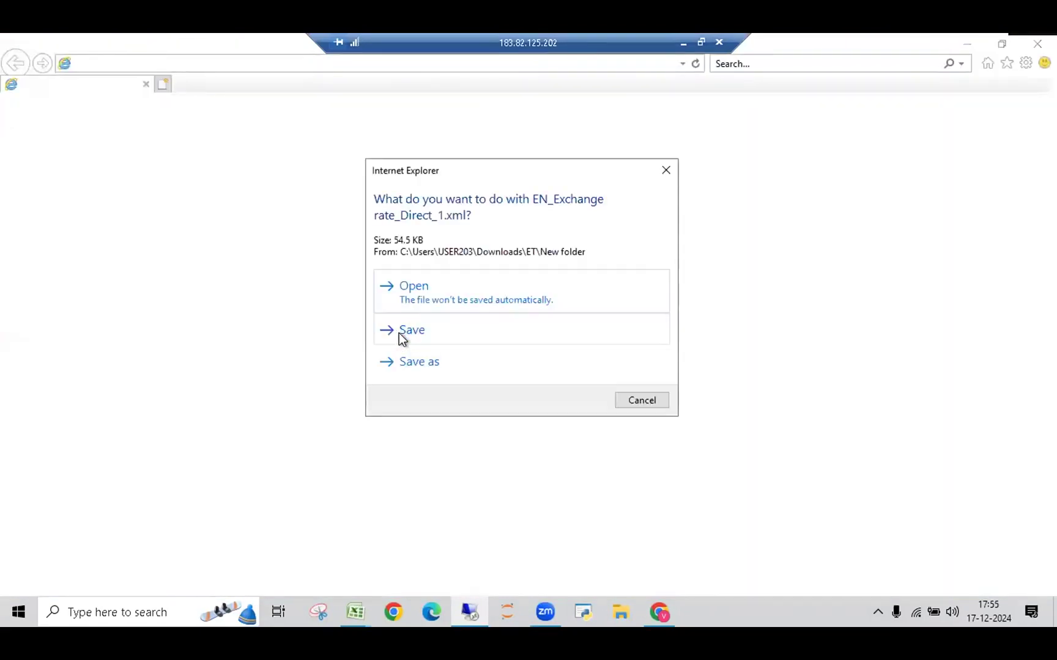
pyautogui.click(446, 288)
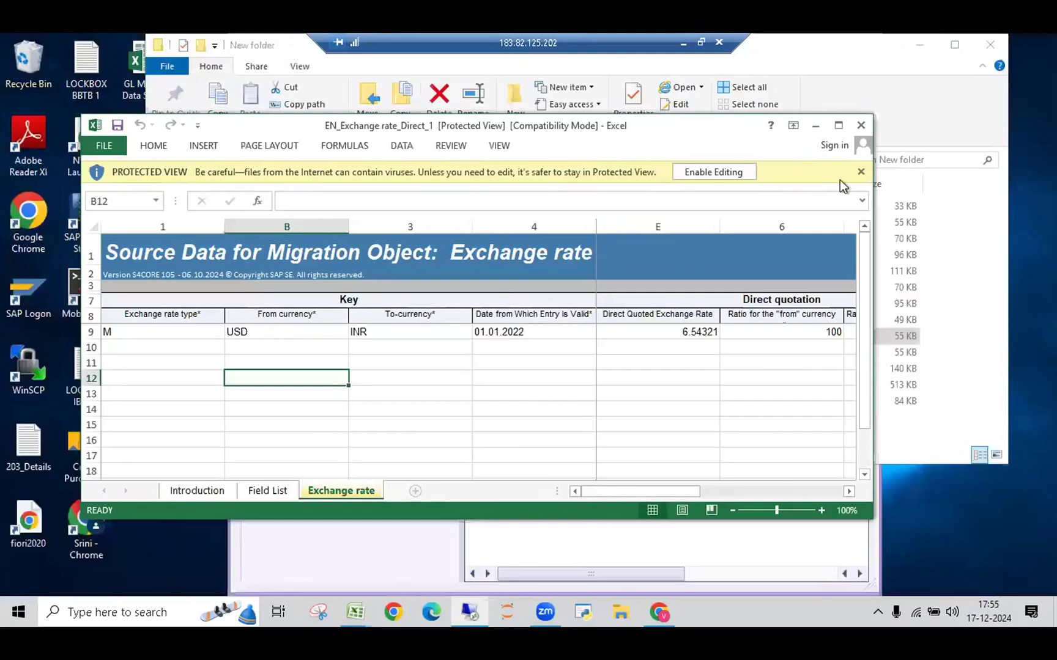
pyautogui.click(861, 172)
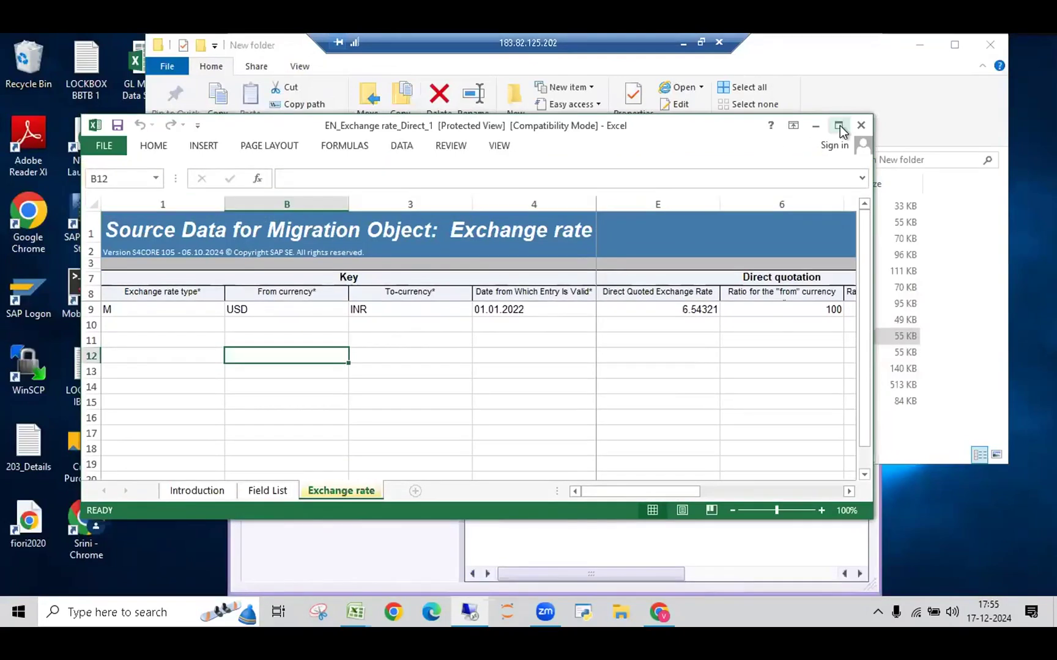
pyautogui.click(839, 126)
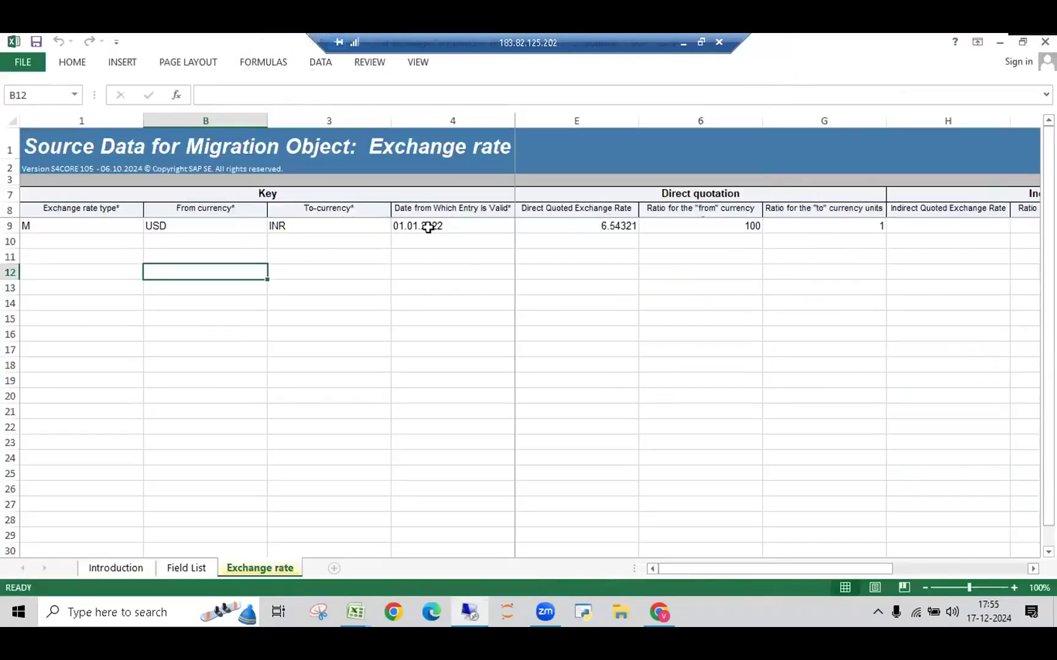
# Set the USD to INR row's valid-from date to 01.01.2023 and save the workbook, keeping the XML Spreadsheet 2003 format.
pyautogui.click(429, 228)
pyautogui.click(269, 99)
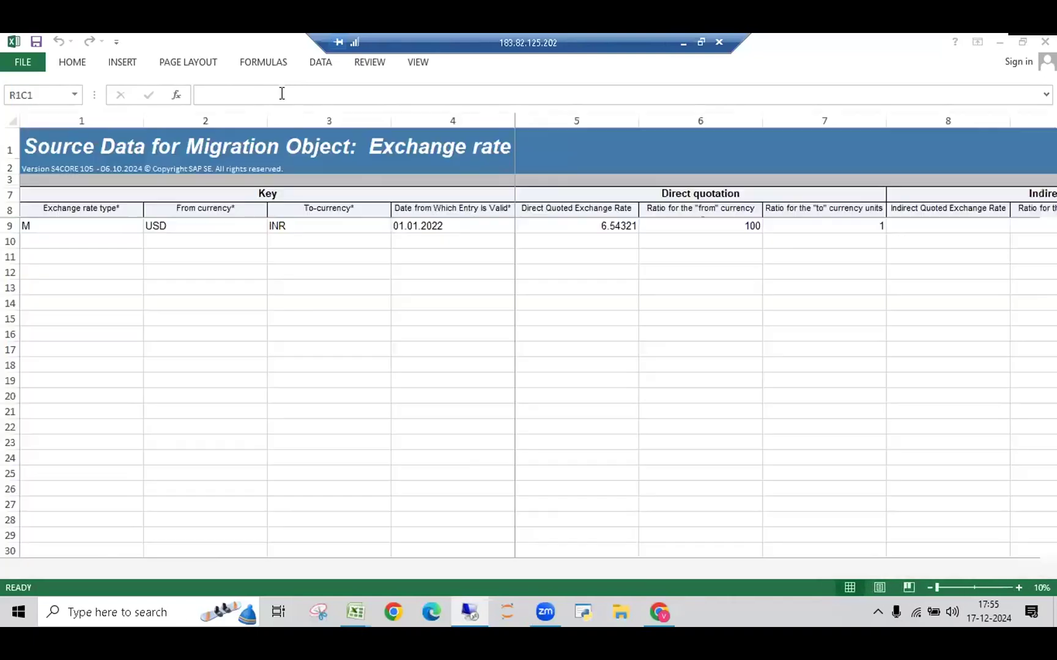
pyautogui.click(283, 96)
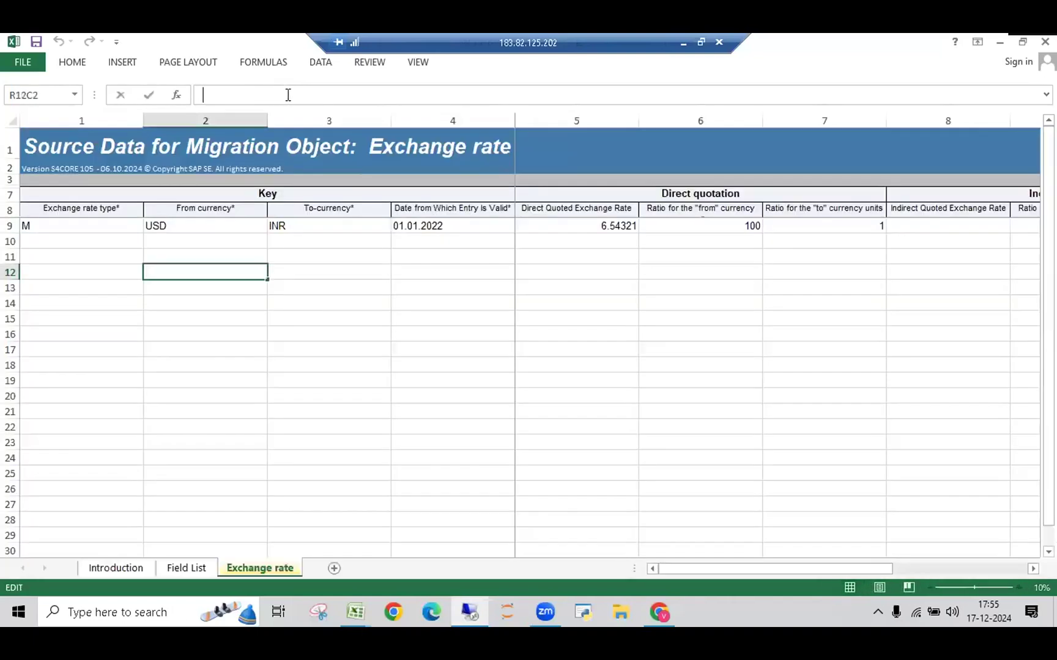
pyautogui.click(456, 225)
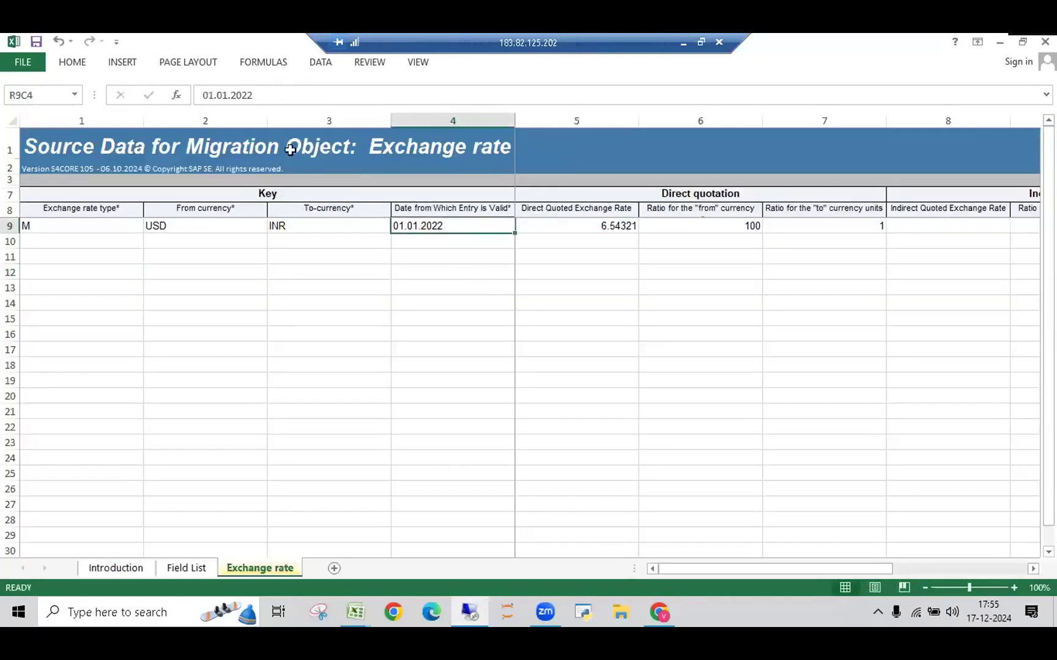
pyautogui.click(275, 96)
pyautogui.press('BackSpace')
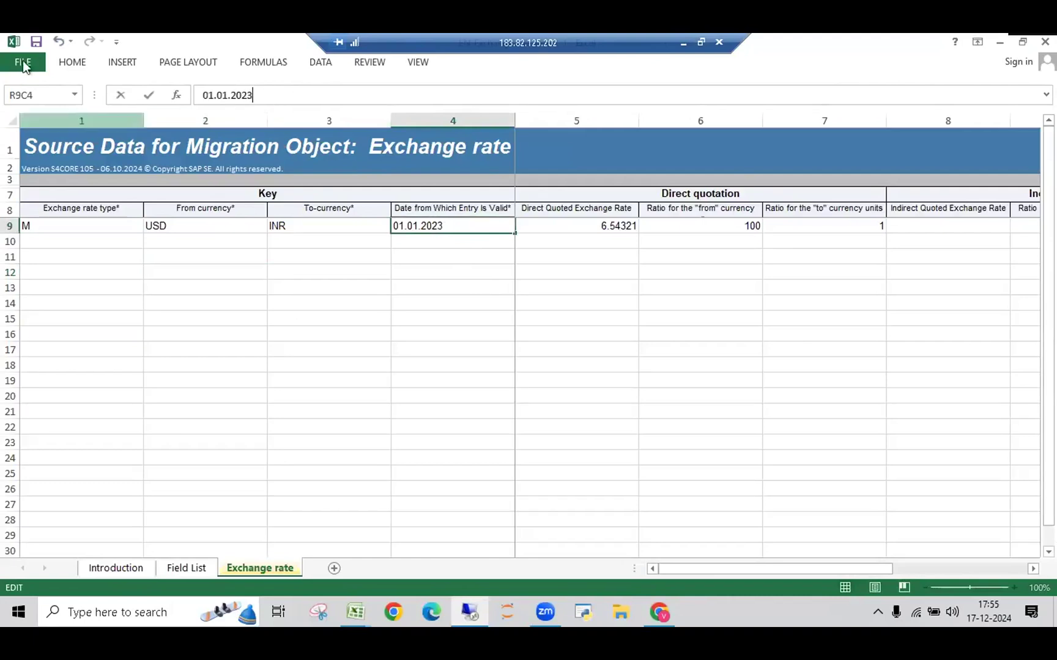
pyautogui.click(36, 42)
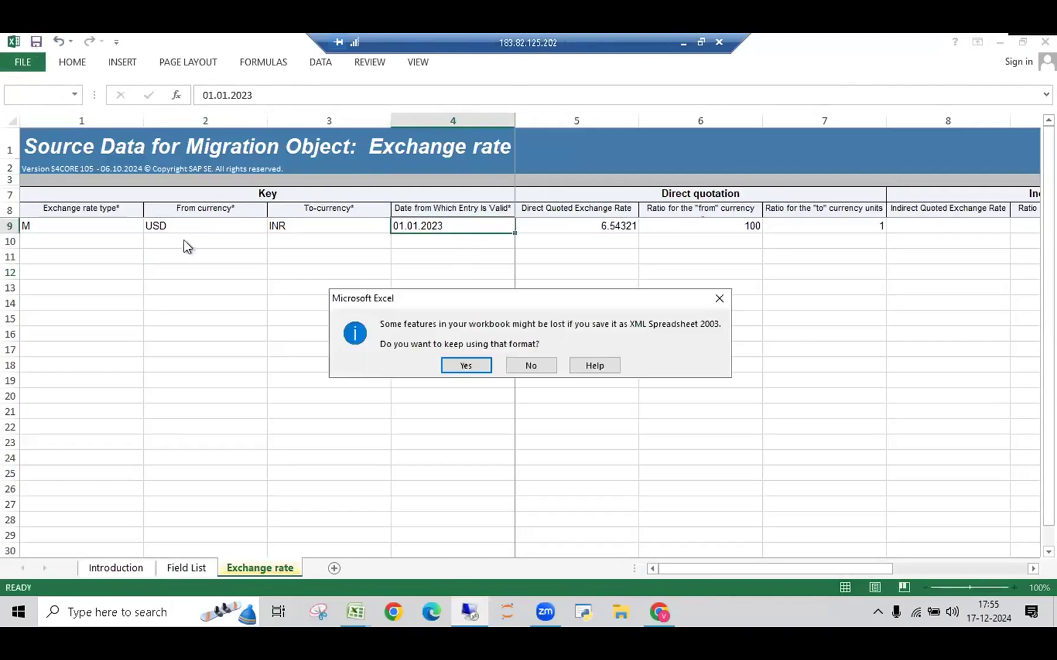
pyautogui.click(466, 366)
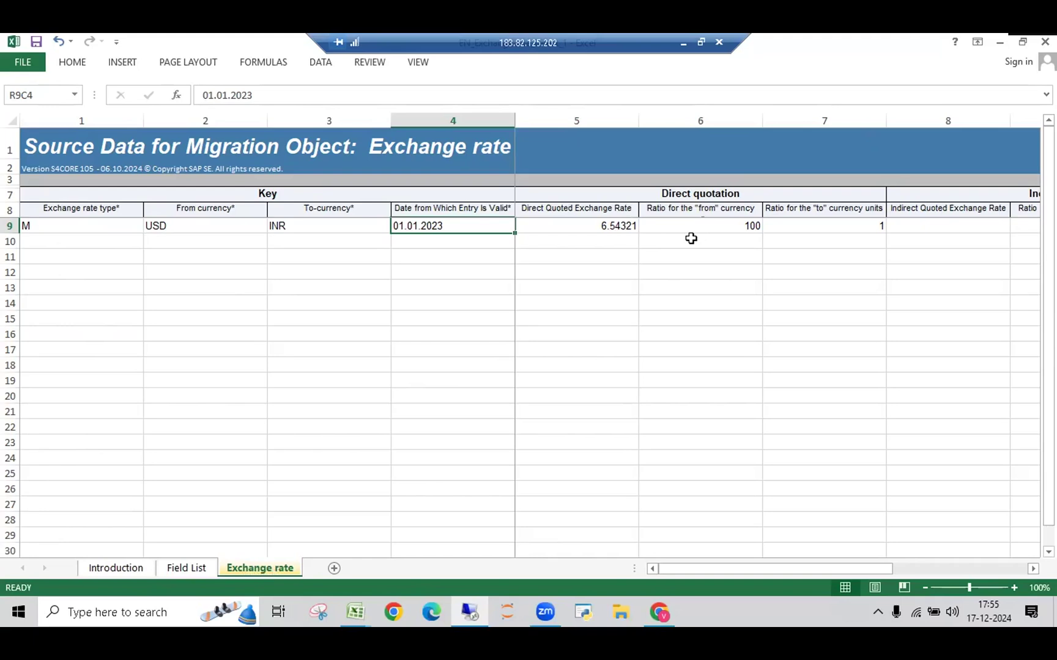
# Examine the template's Introduction sheet, including the file size information and the Field List explanation.
pyautogui.click(119, 574)
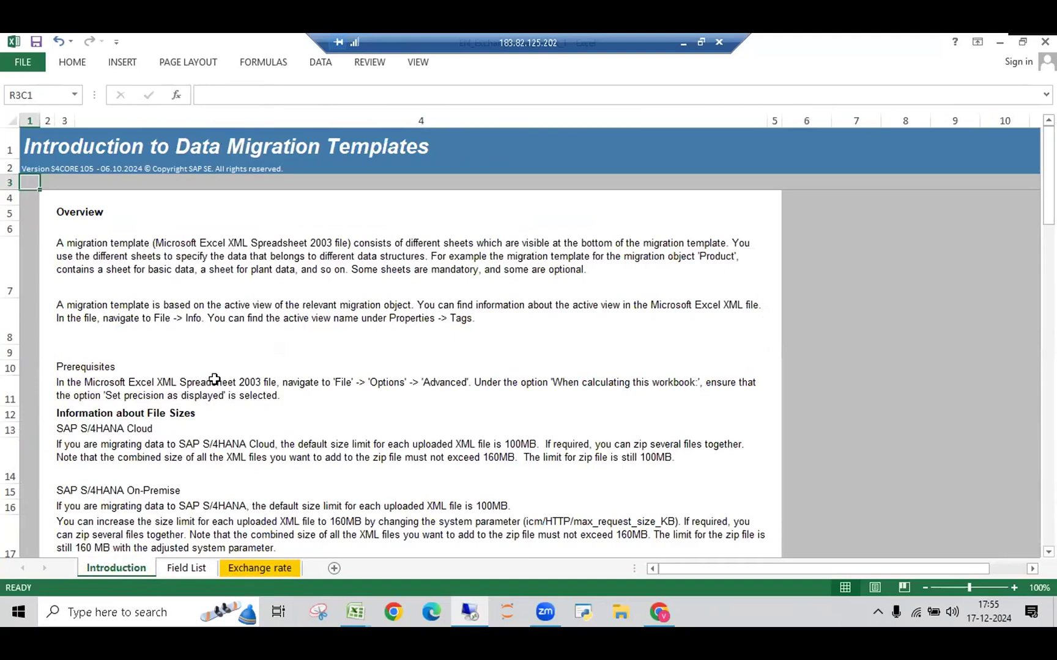
pyautogui.scroll(-5, 214, 379)
pyautogui.scroll(3, 214, 380)
pyautogui.scroll(2, 214, 379)
pyautogui.scroll(-2, 256, 491)
pyautogui.scroll(-3, 255, 490)
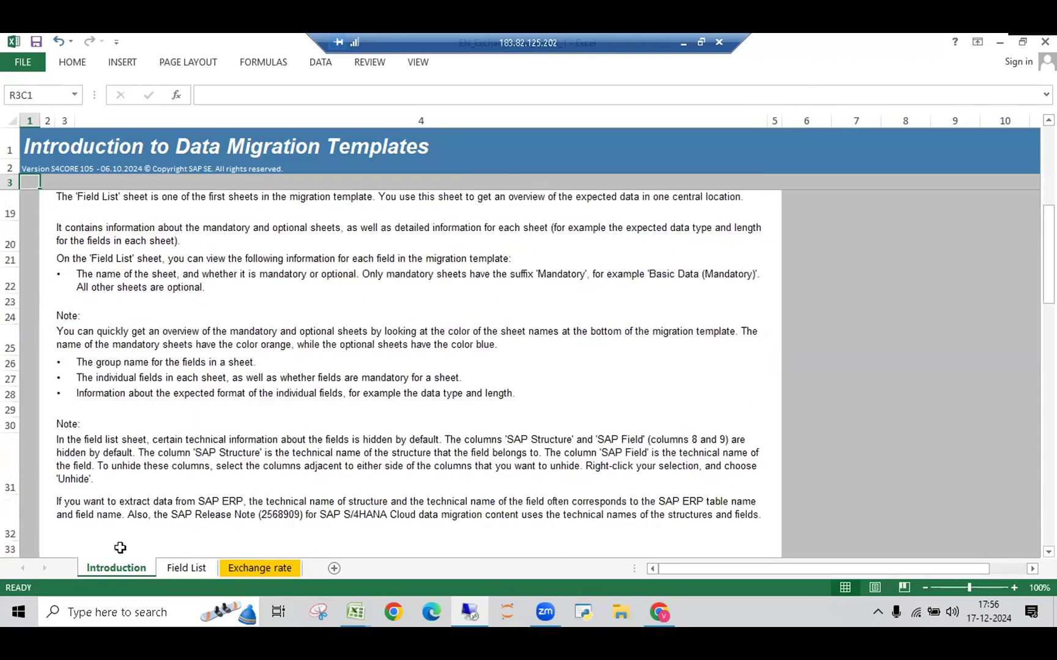
# Examine the Field List sheet for mandatory fields and the type, length and decimals of Direct Quoted Exchange Rate, comparing it with the Exchange rate sheet.
pyautogui.click(185, 567)
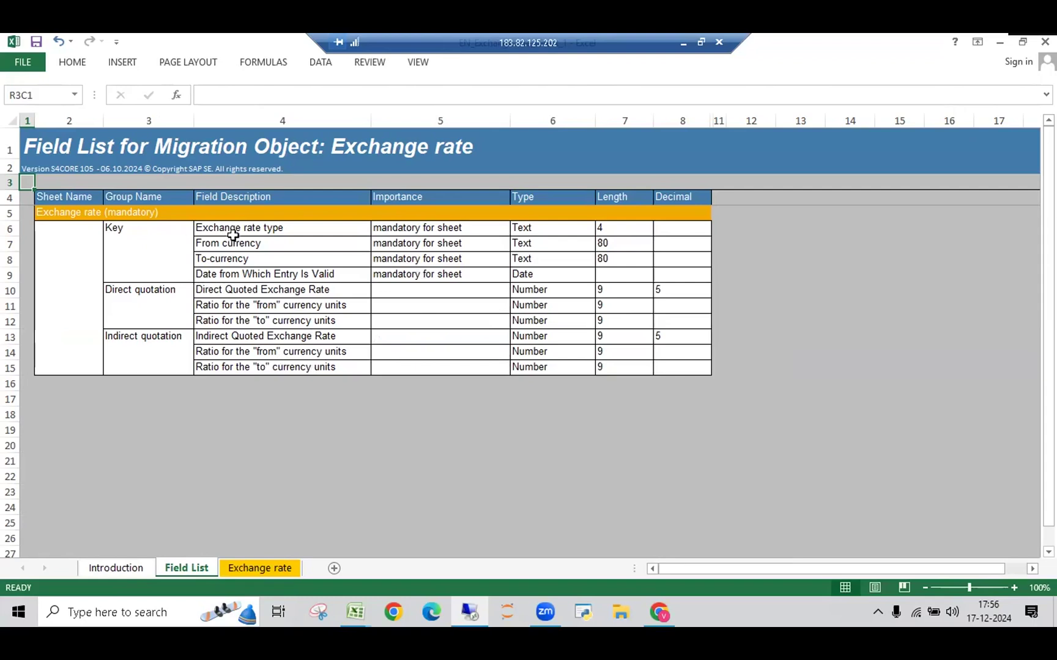
pyautogui.click(261, 568)
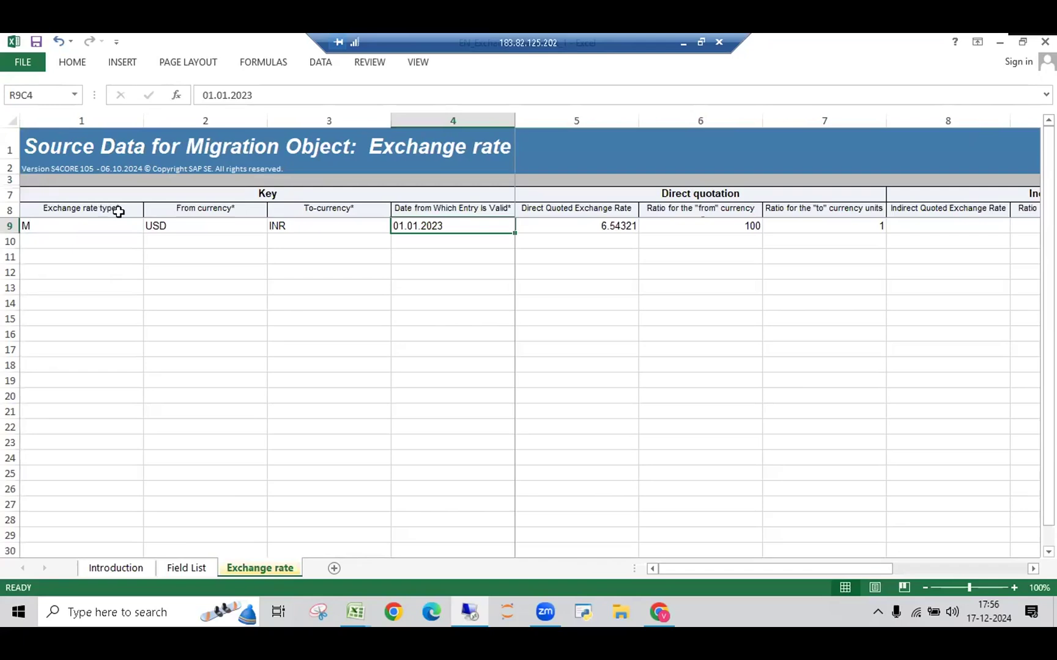
pyautogui.click(187, 568)
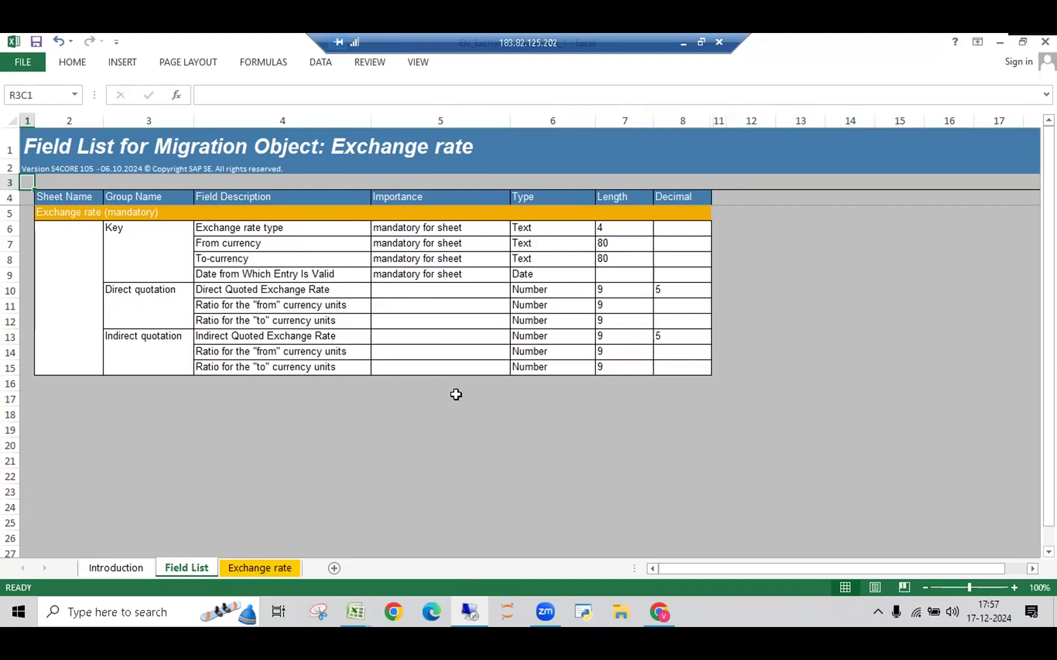
pyautogui.click(550, 292)
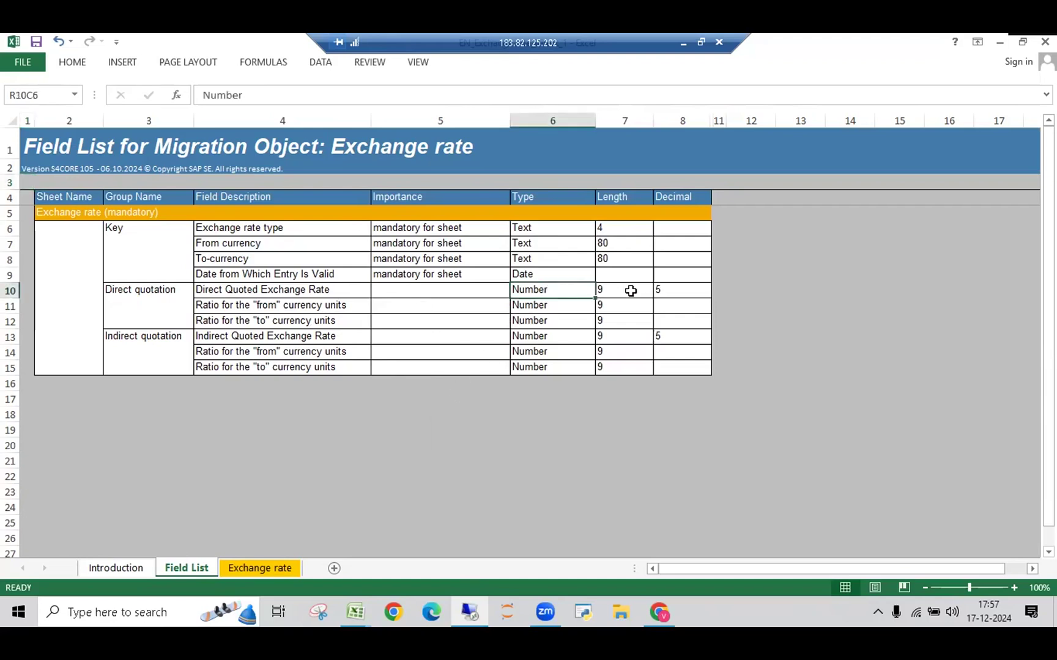
pyautogui.click(631, 291)
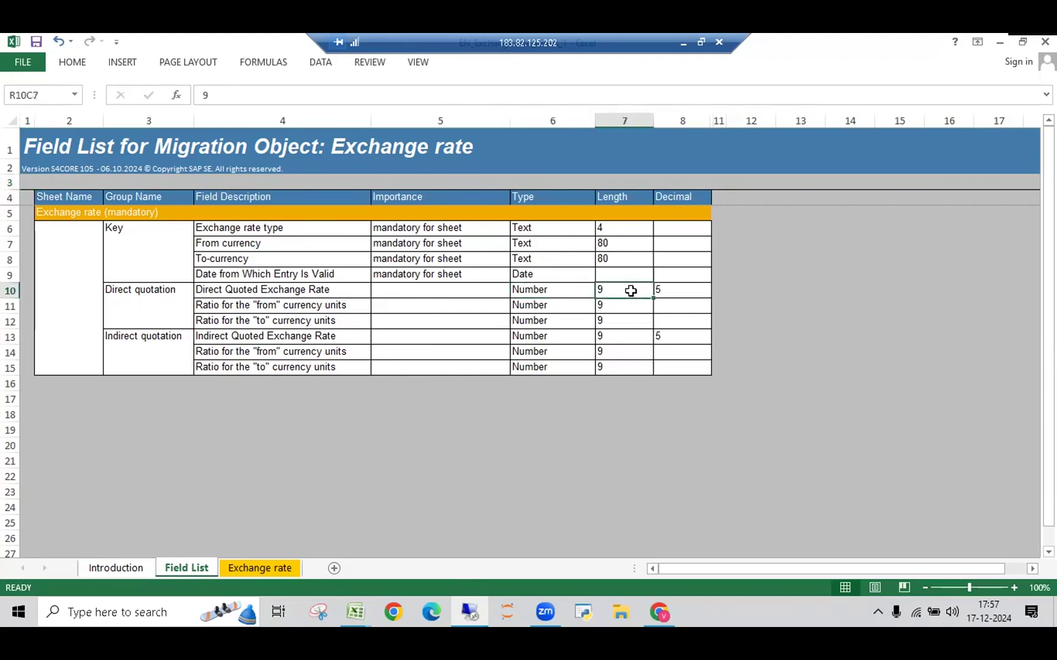
pyautogui.click(678, 292)
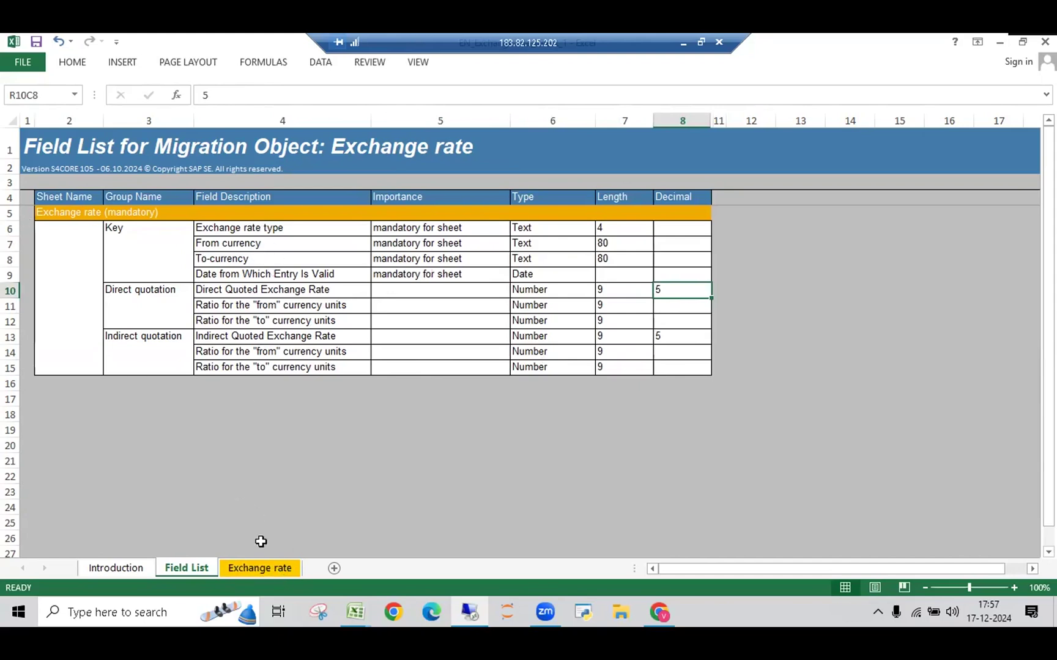
# Read the full header descriptions of the Exchange rate type and Direct Quoted Exchange Rate columns on the Exchange rate sheet.
pyautogui.click(273, 570)
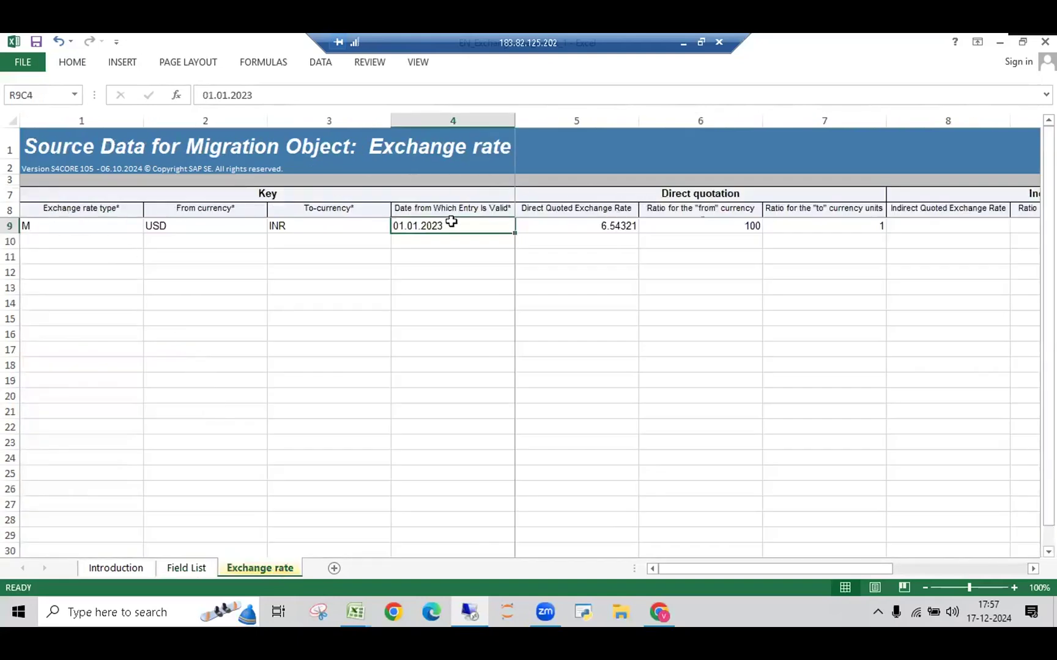
pyautogui.click(117, 209)
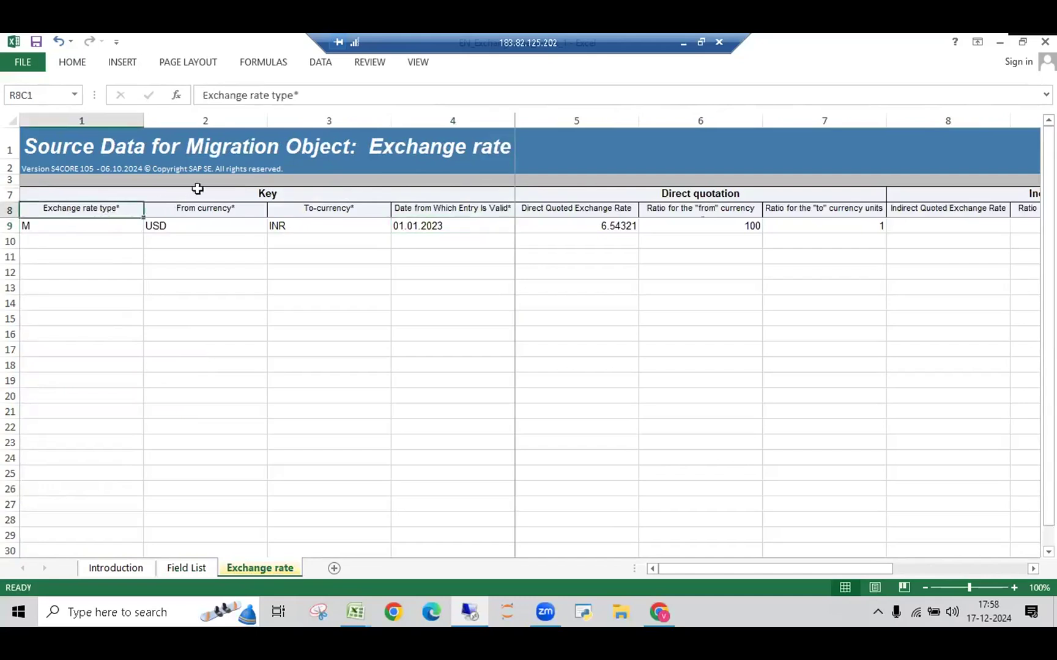
pyautogui.click(296, 95)
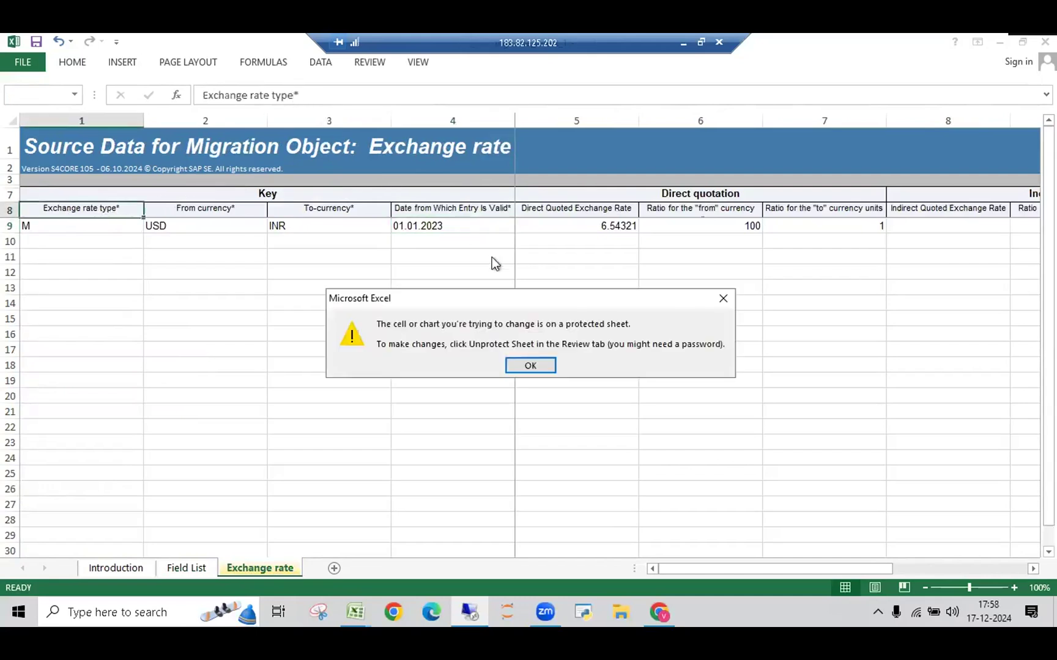
pyautogui.click(530, 366)
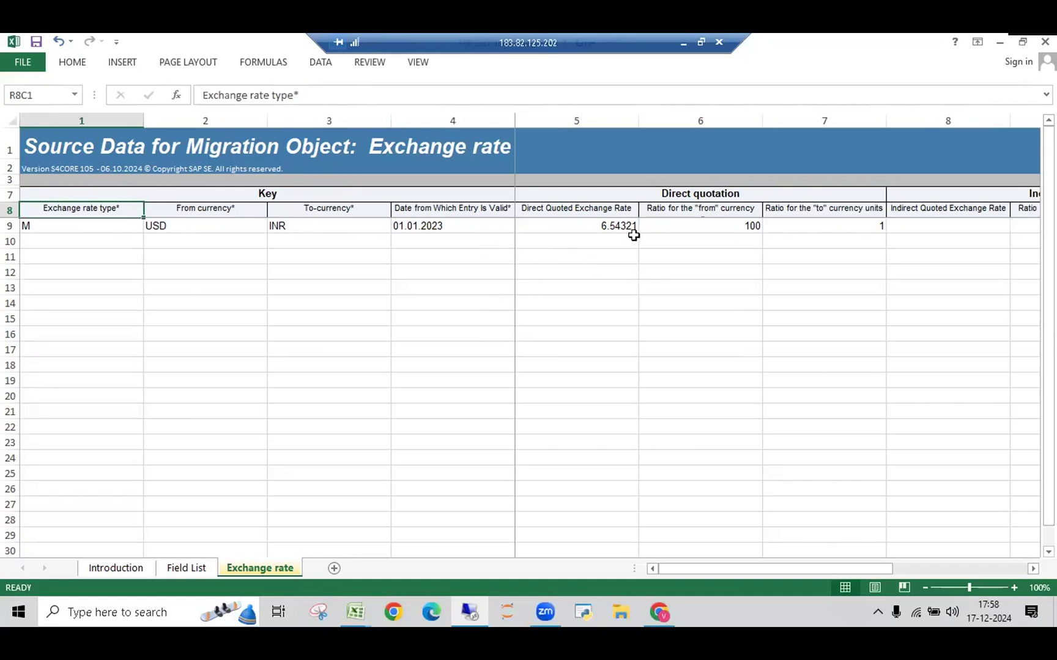
pyautogui.click(598, 209)
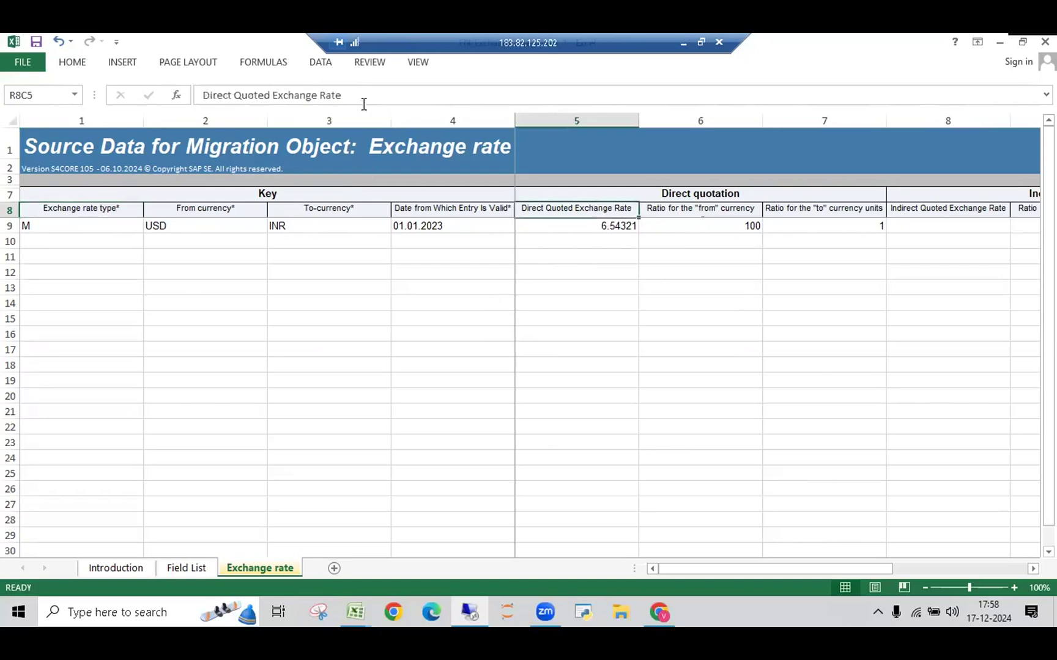
pyautogui.moveTo(359, 105); pyautogui.dragTo(359, 151)
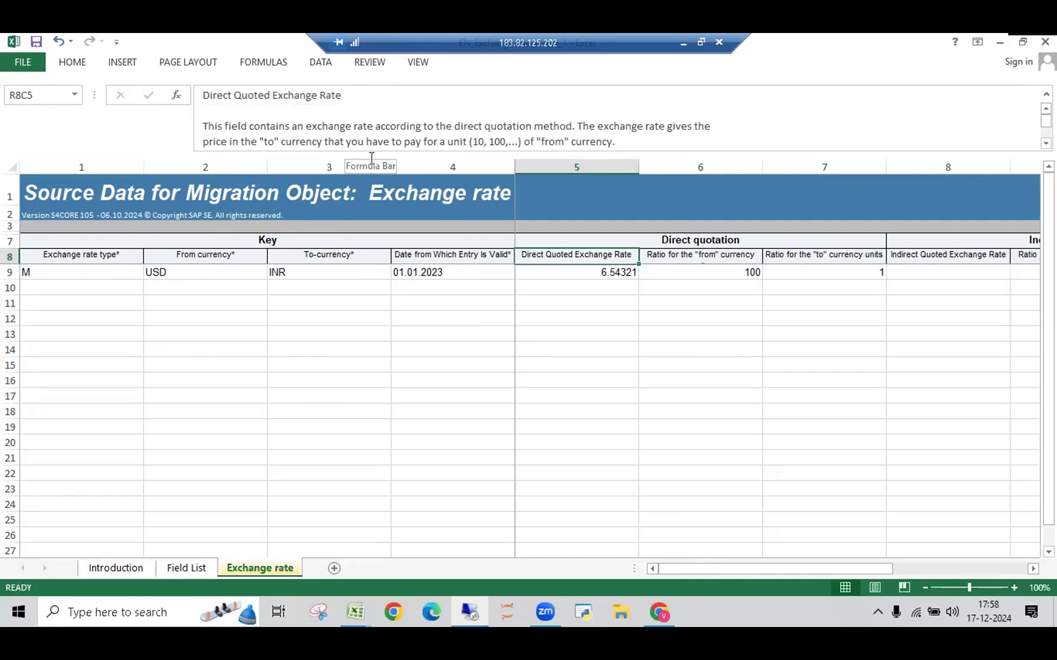
pyautogui.moveTo(378, 152); pyautogui.dragTo(396, 113)
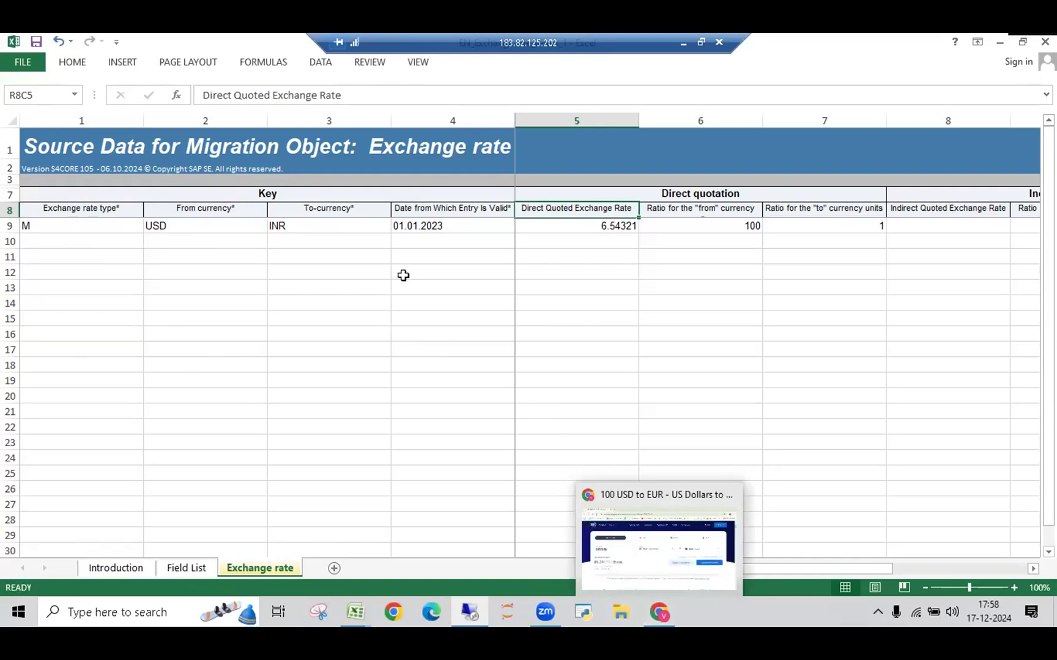
# Save the exchange rate workbook again, keeping the XML Spreadsheet 2003 format, and close it.
pyautogui.click(35, 42)
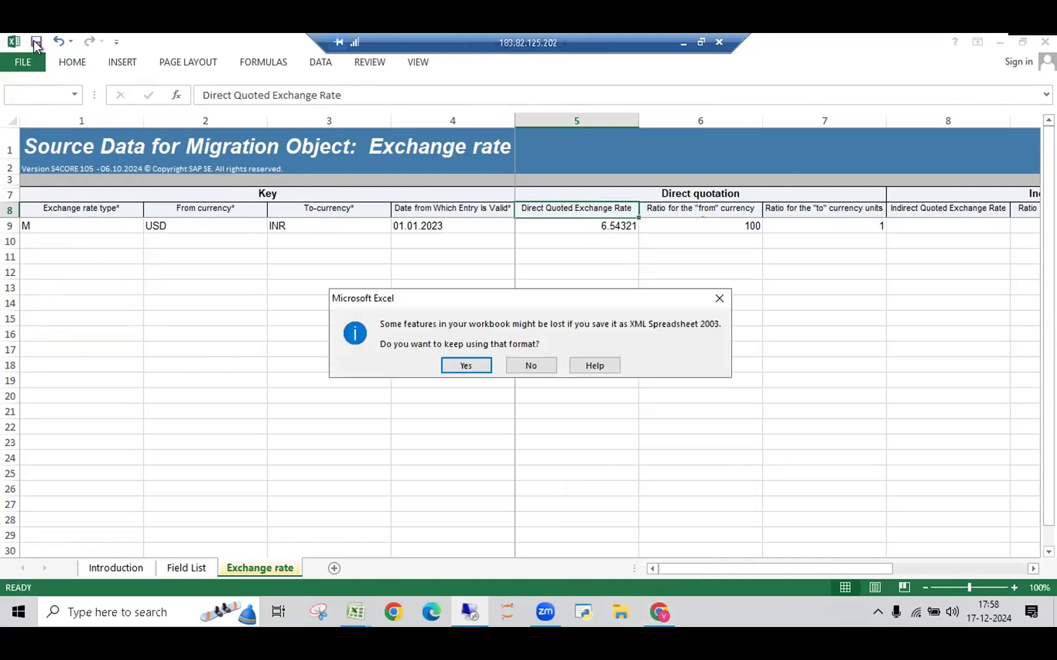
pyautogui.click(470, 367)
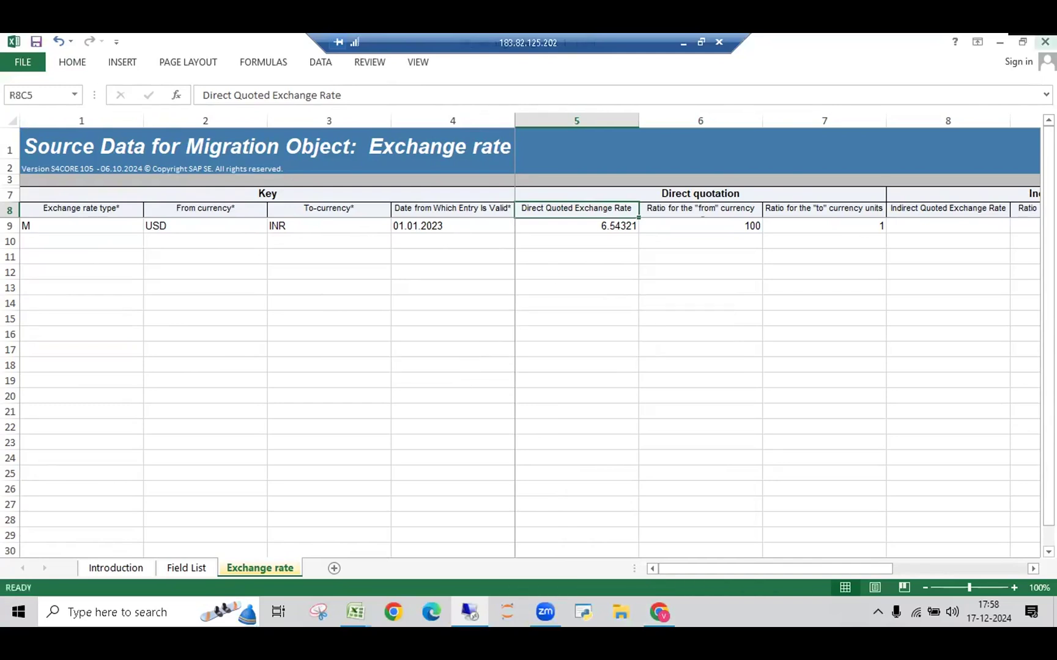
pyautogui.click(1045, 41)
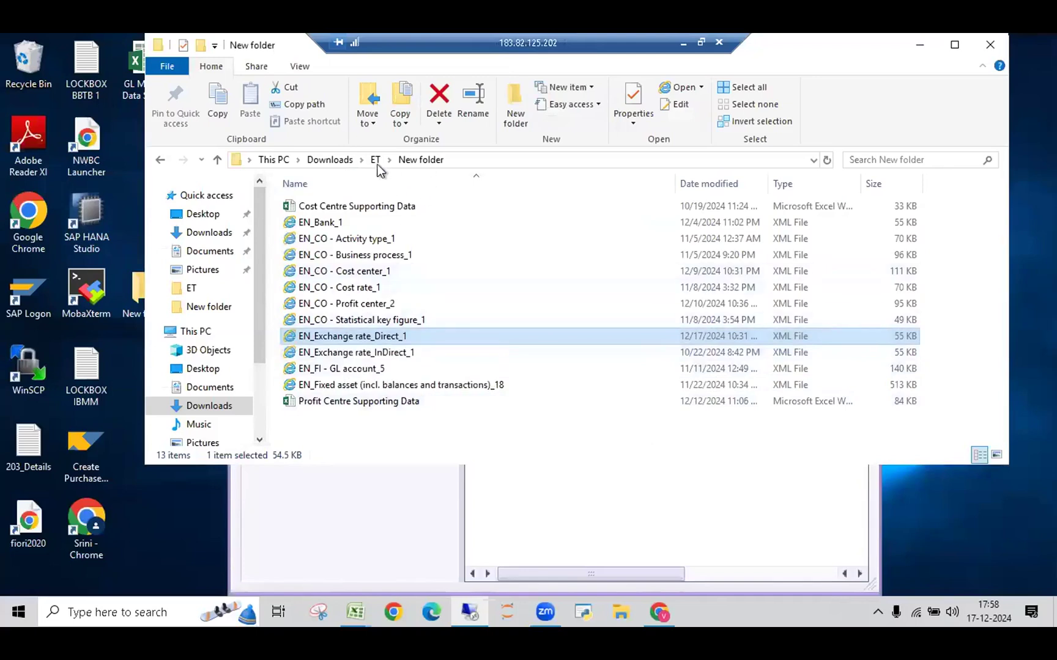
# Close the folder window and switch back to the browser showing the Exchange rate migration object of ForEx_Direct.
pyautogui.click(990, 44)
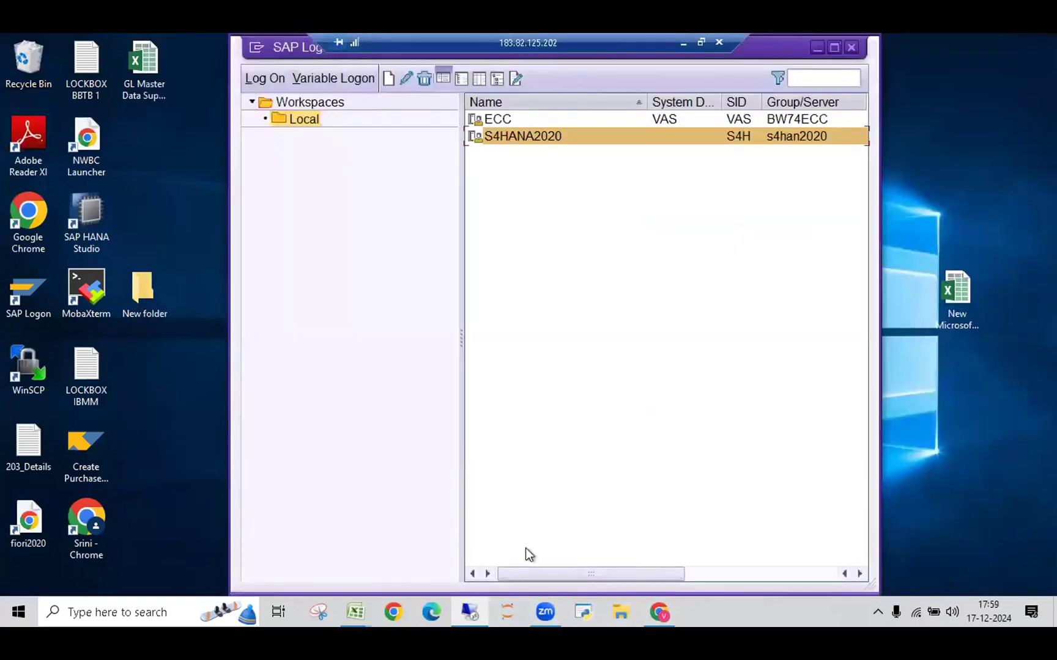
pyautogui.click(817, 46)
pyautogui.hotkey('alt', 'Tab')
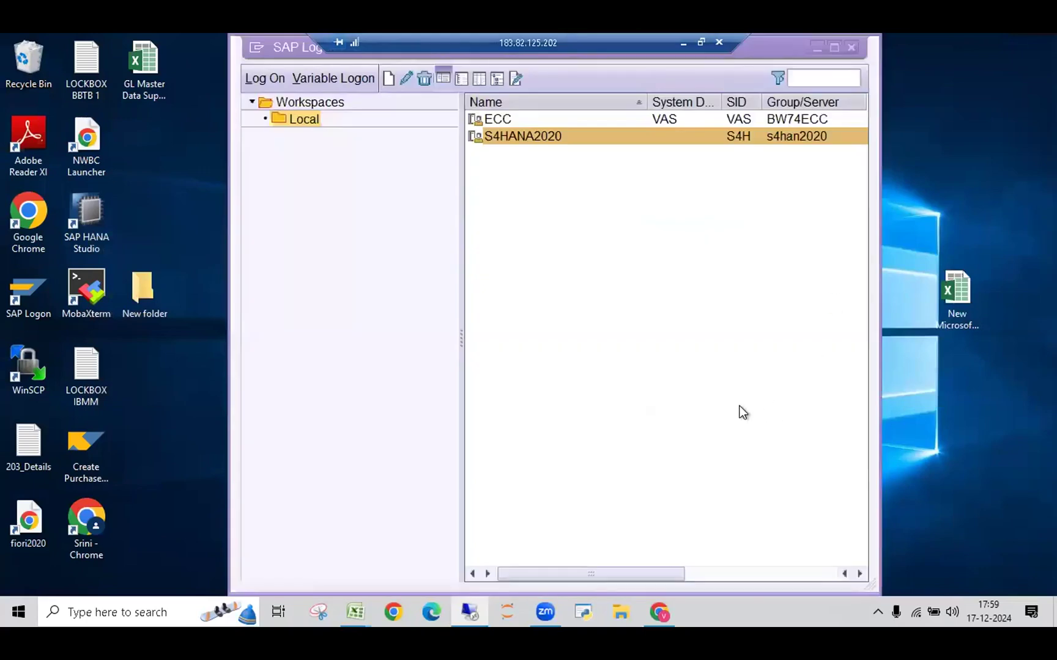
pyautogui.hotkey('alt', 'Tab')
pyautogui.press('Tab')
pyautogui.press('Tab')
pyautogui.press('Tab')
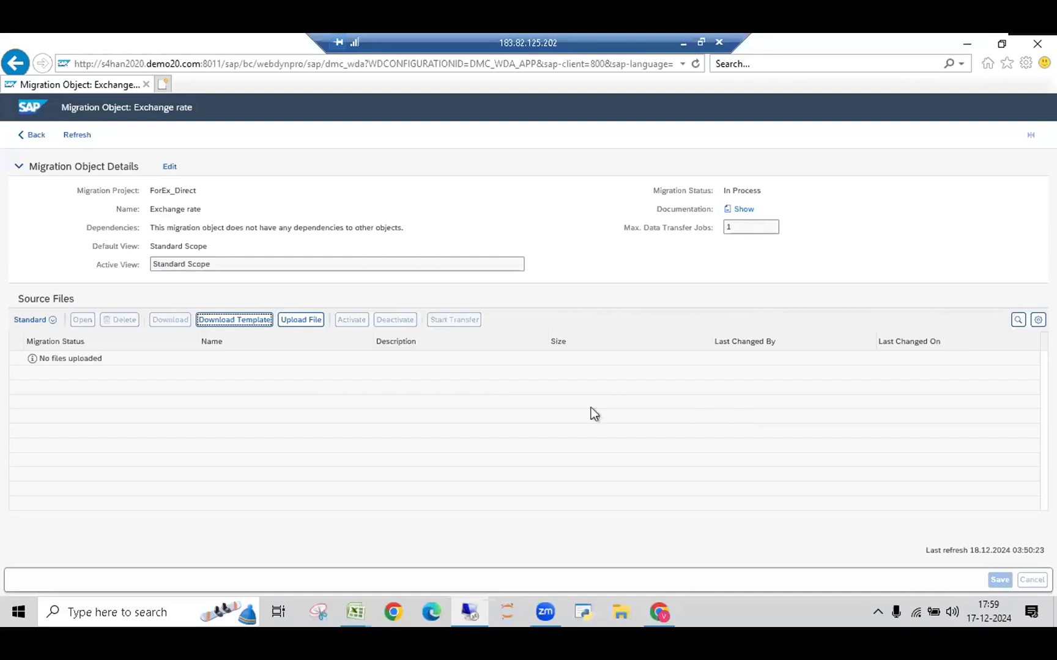
# Start a source file upload and choose EN_Exchange rate_Direct_1 from New folder inside the ET folder.
pyautogui.click(296, 322)
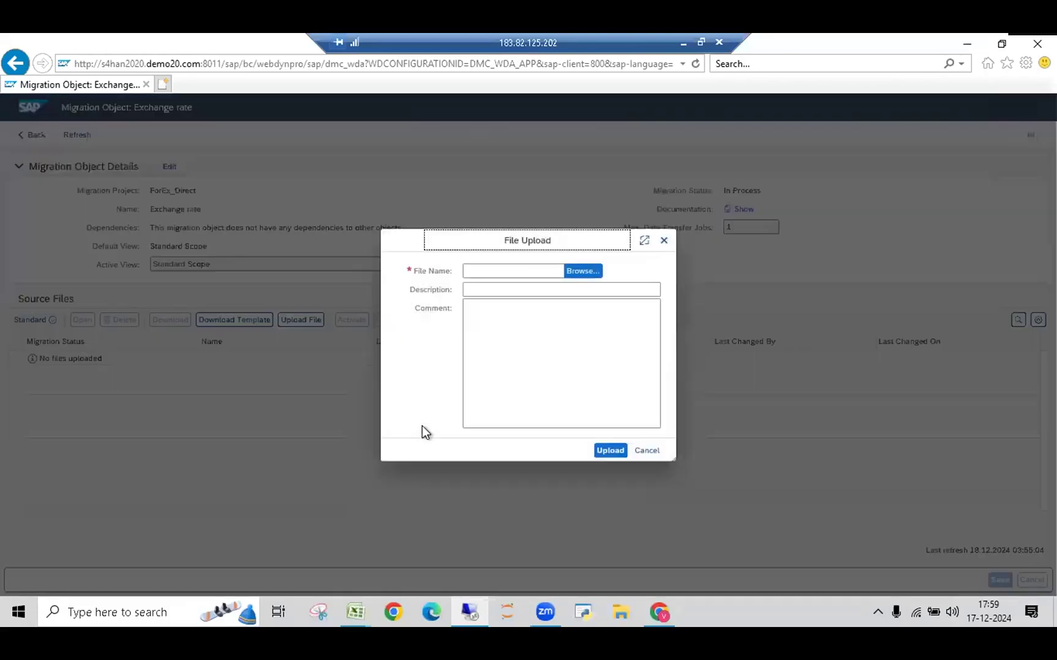
pyautogui.click(583, 273)
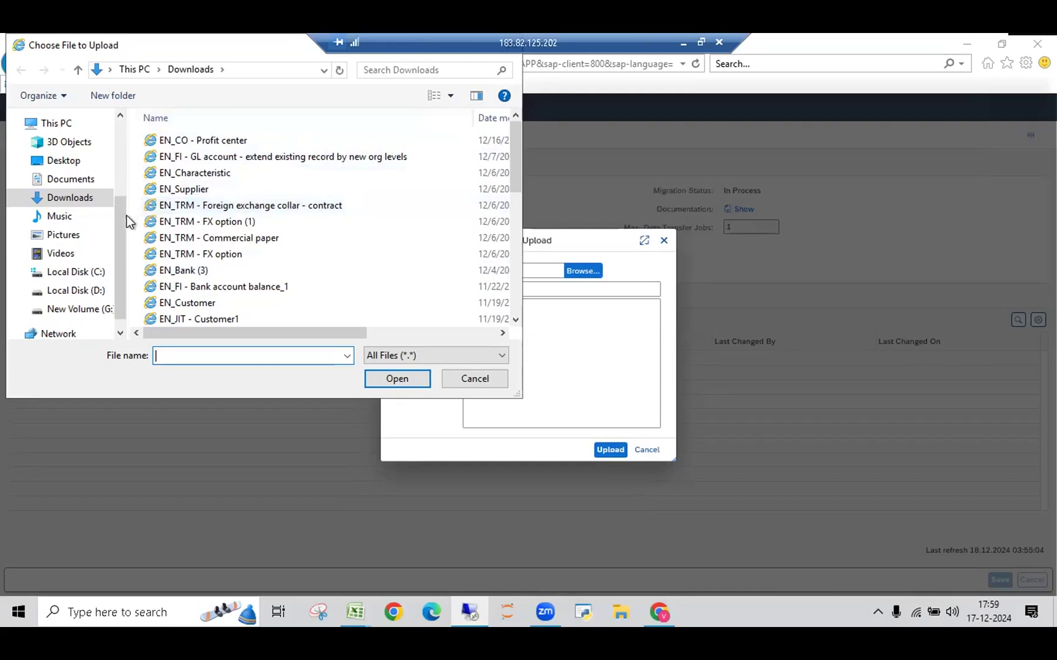
pyautogui.click(119, 127)
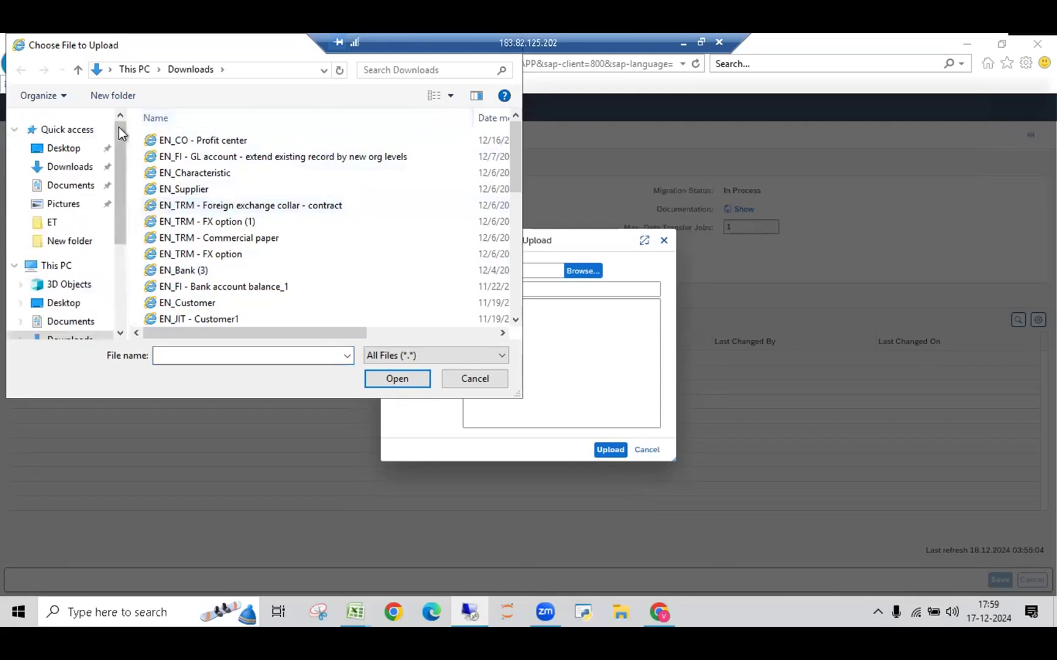
pyautogui.click(72, 222)
pyautogui.doubleClick(233, 140)
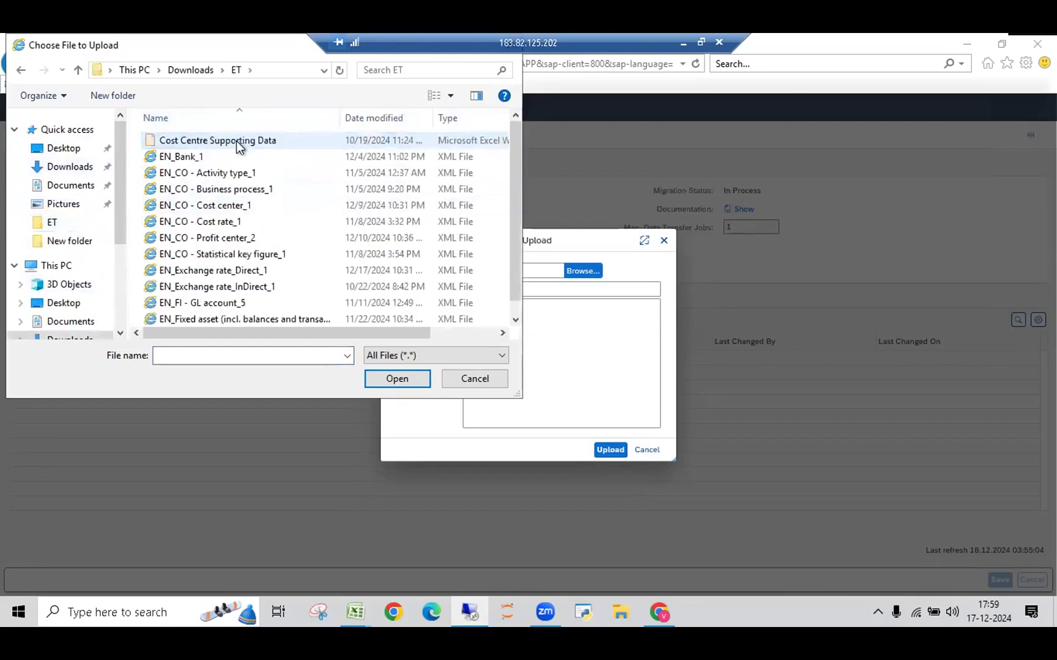
pyautogui.doubleClick(311, 270)
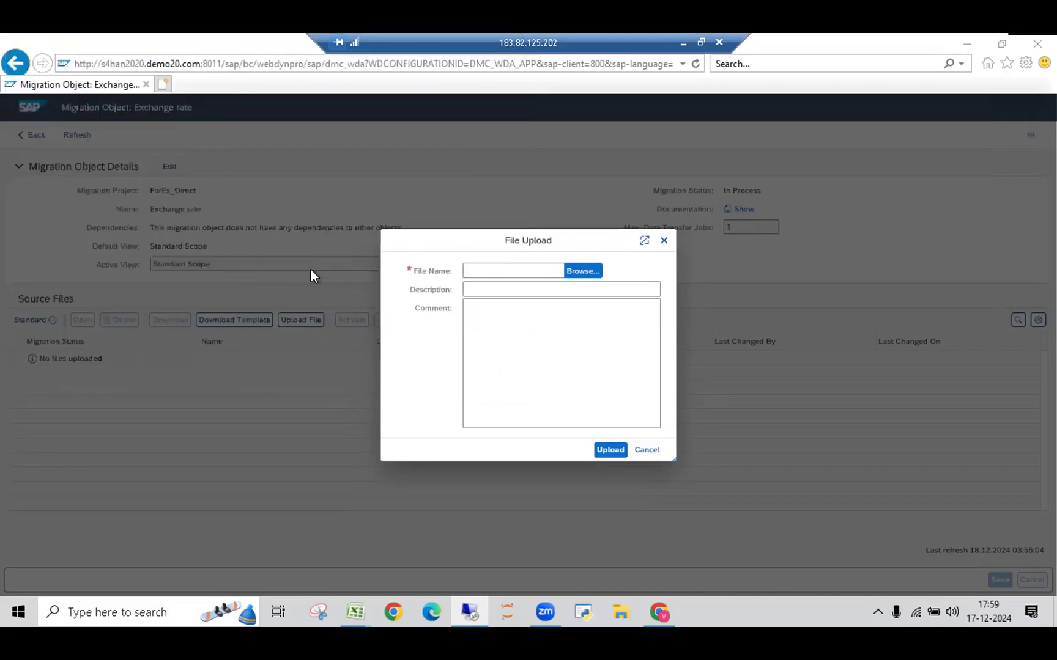
# Describe the file as "ForEx Upload", comment "ForEx Upload for Direct Quotaton", and upload it.
pyautogui.click(492, 292)
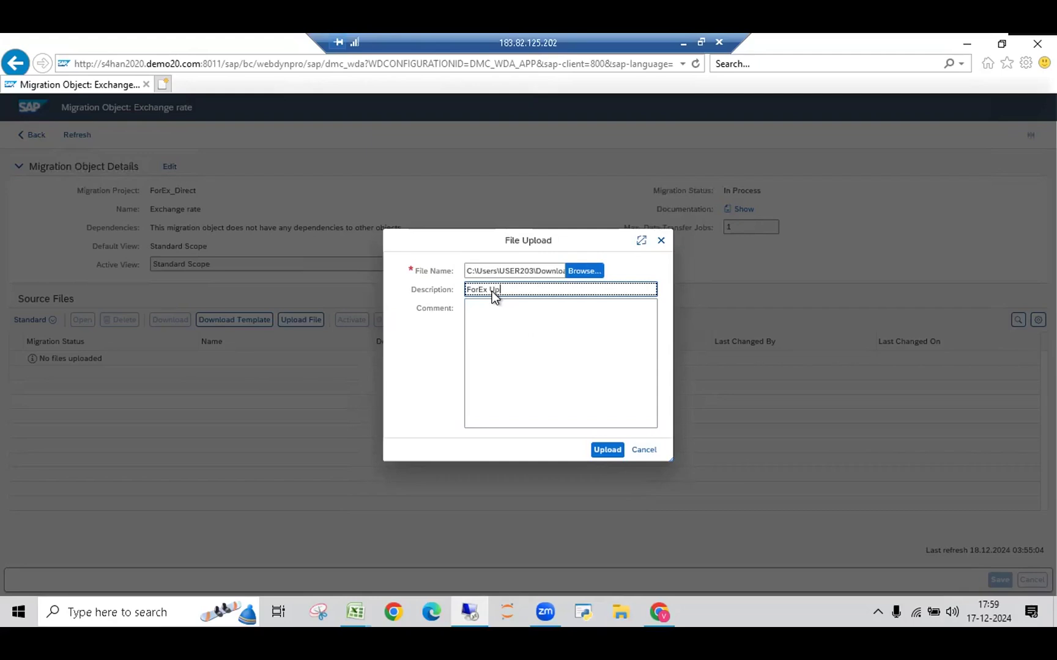
pyautogui.click(494, 329)
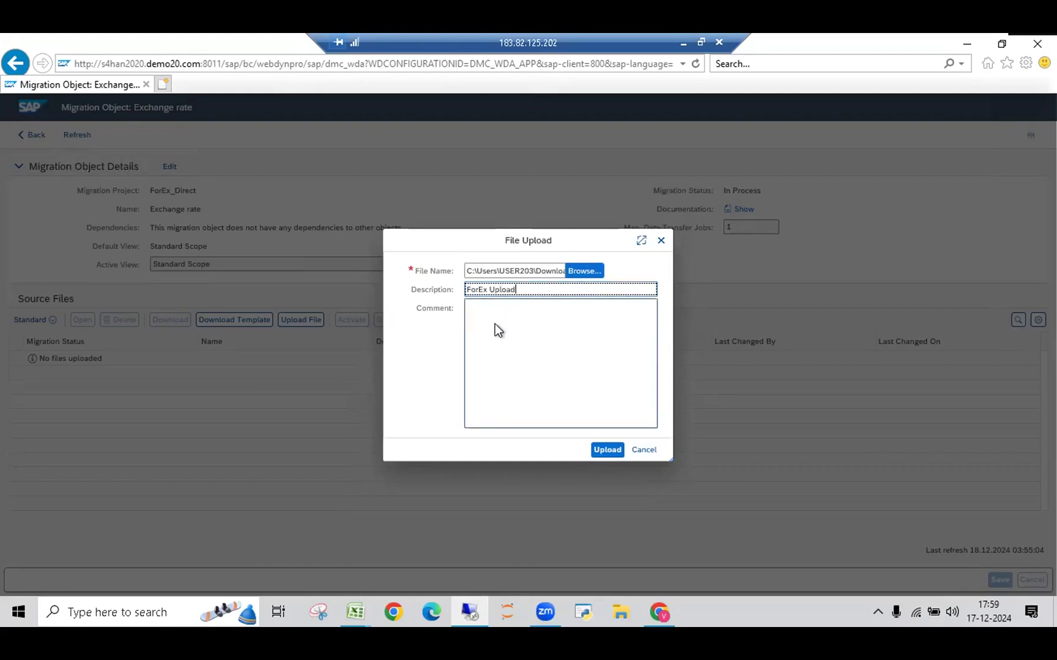
pyautogui.write('ForEx')
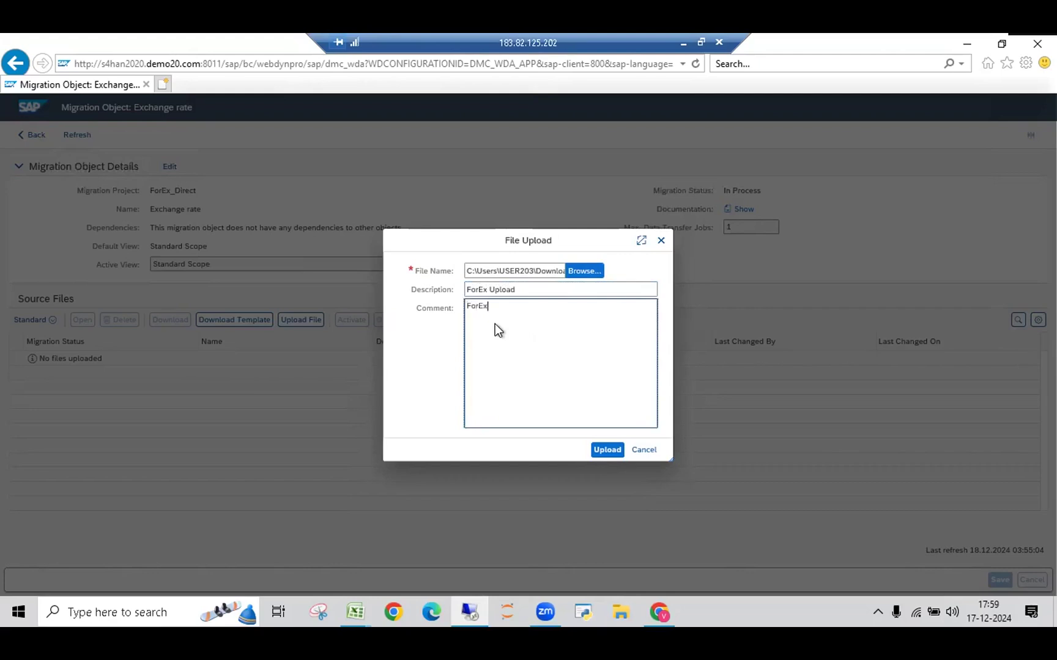
pyautogui.write(' Upload for Direct Quotaton')
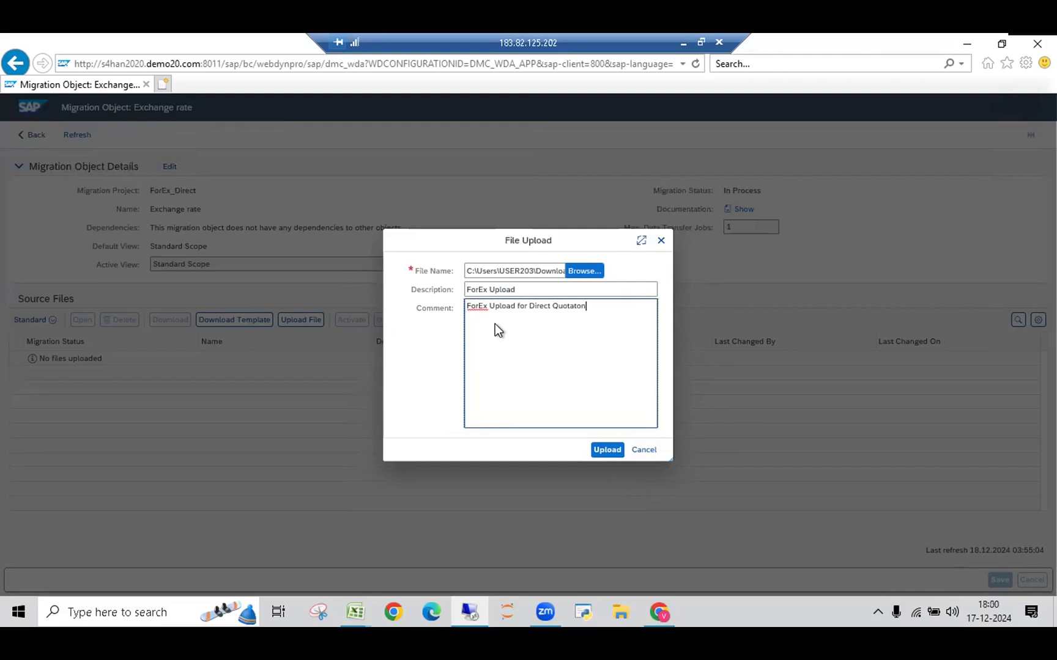
pyautogui.click(609, 451)
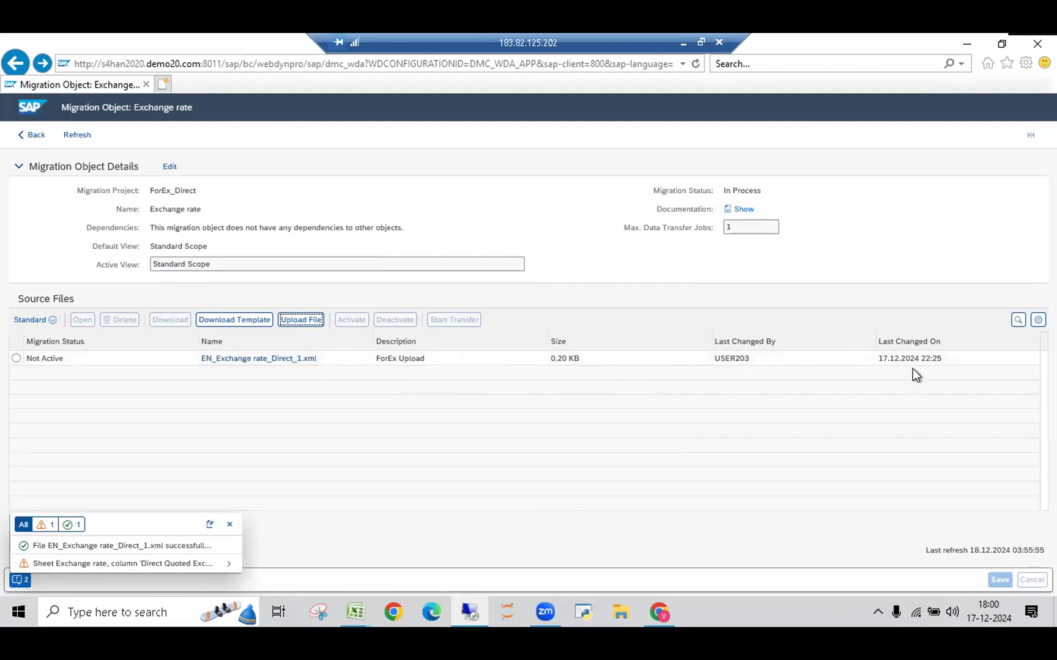
# Activate the uploaded EN_Exchange rate_Direct_1.xml source file and start its data transfer, accepting the warning.
pyautogui.click(16, 359)
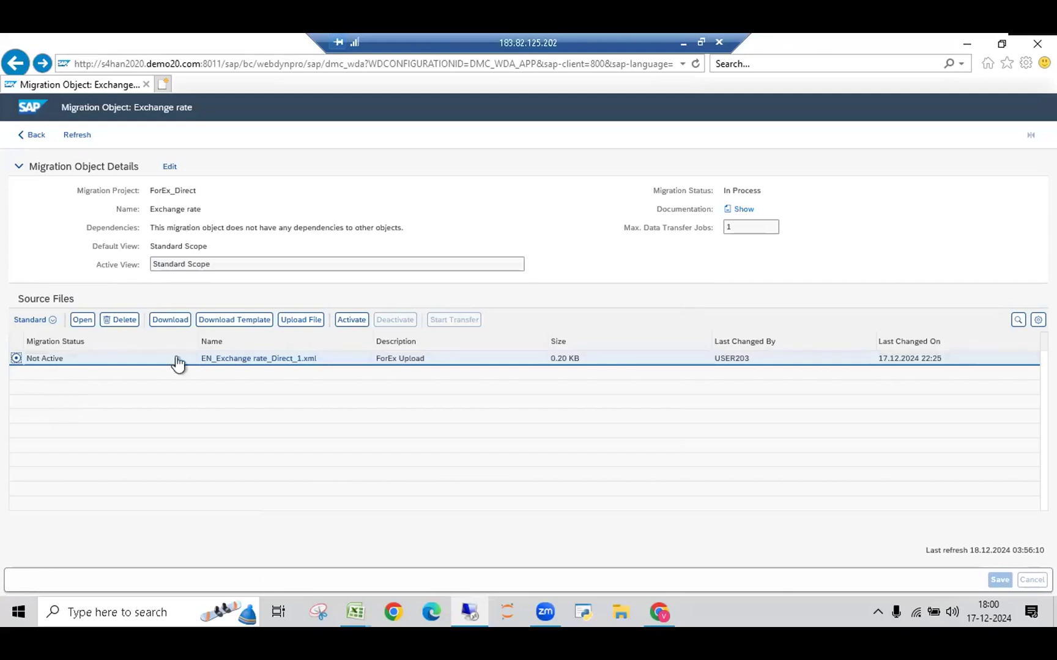
pyautogui.click(349, 324)
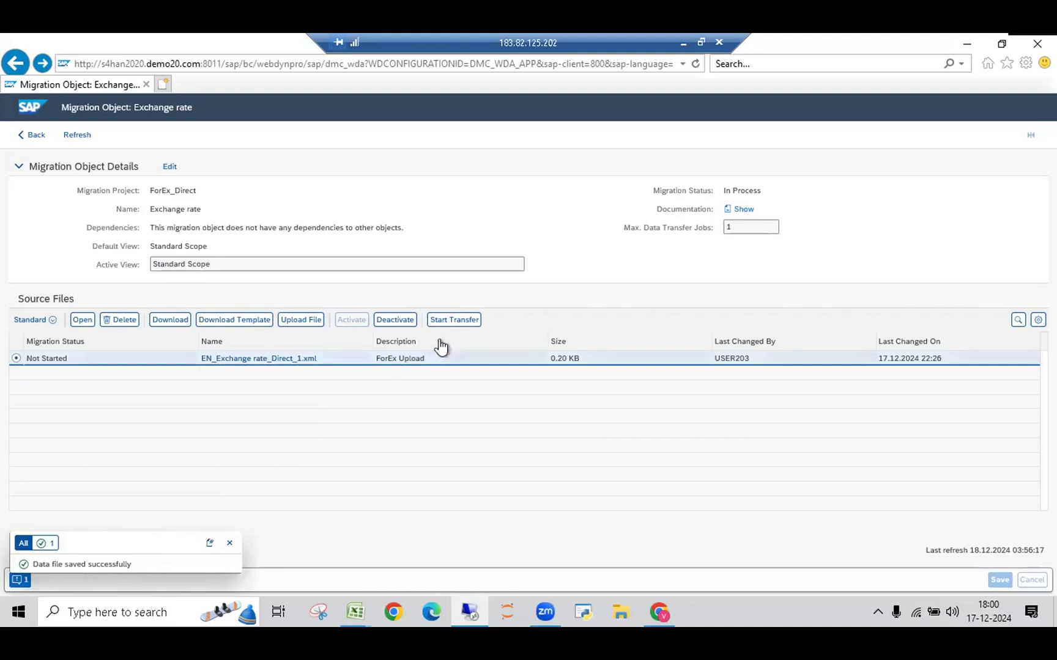
pyautogui.click(455, 323)
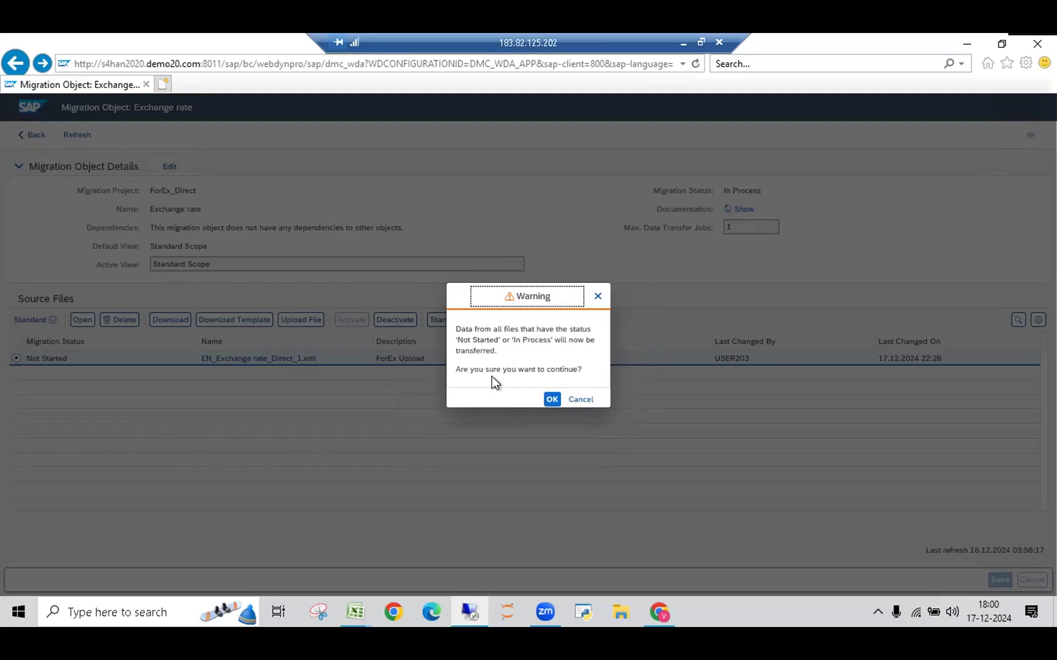
pyautogui.click(550, 400)
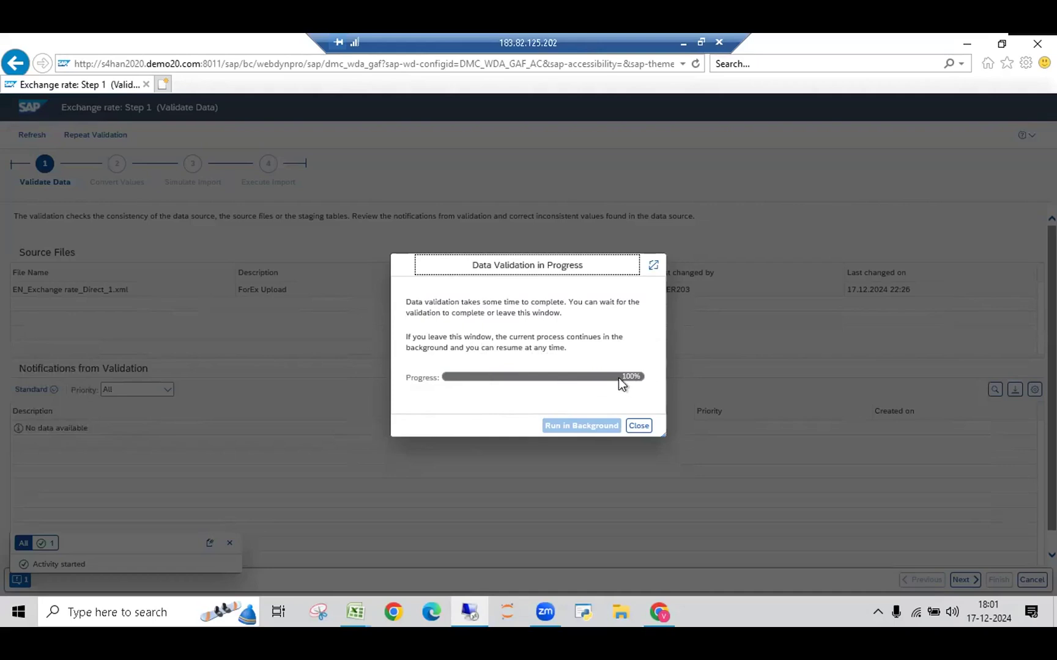
# Close the data validation progress dialog and proceed to the Convert Values step.
pyautogui.click(637, 427)
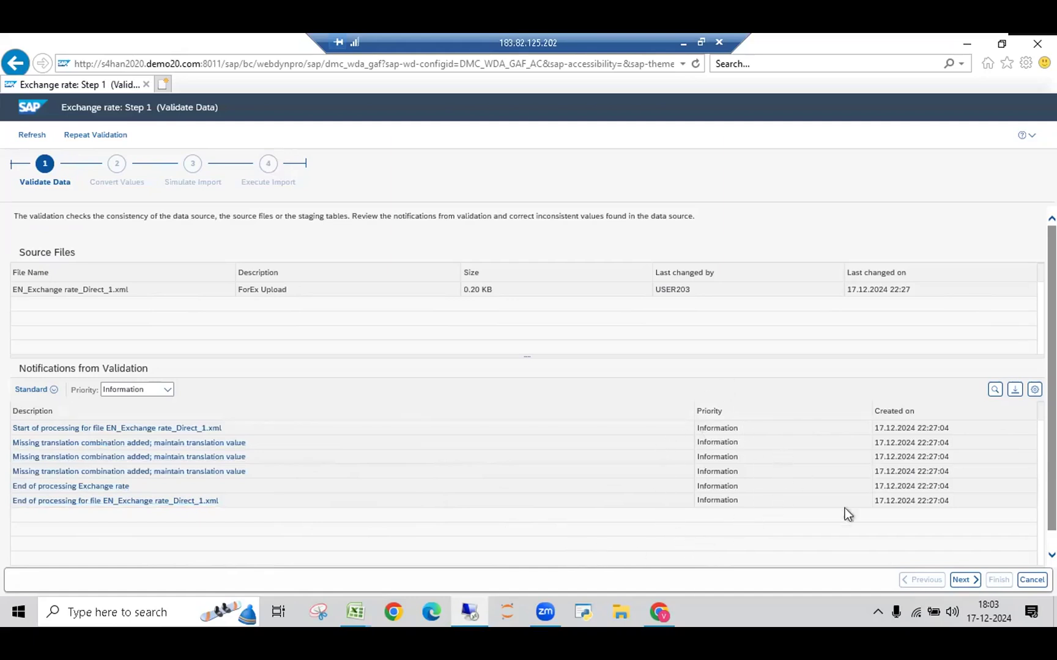
pyautogui.click(959, 581)
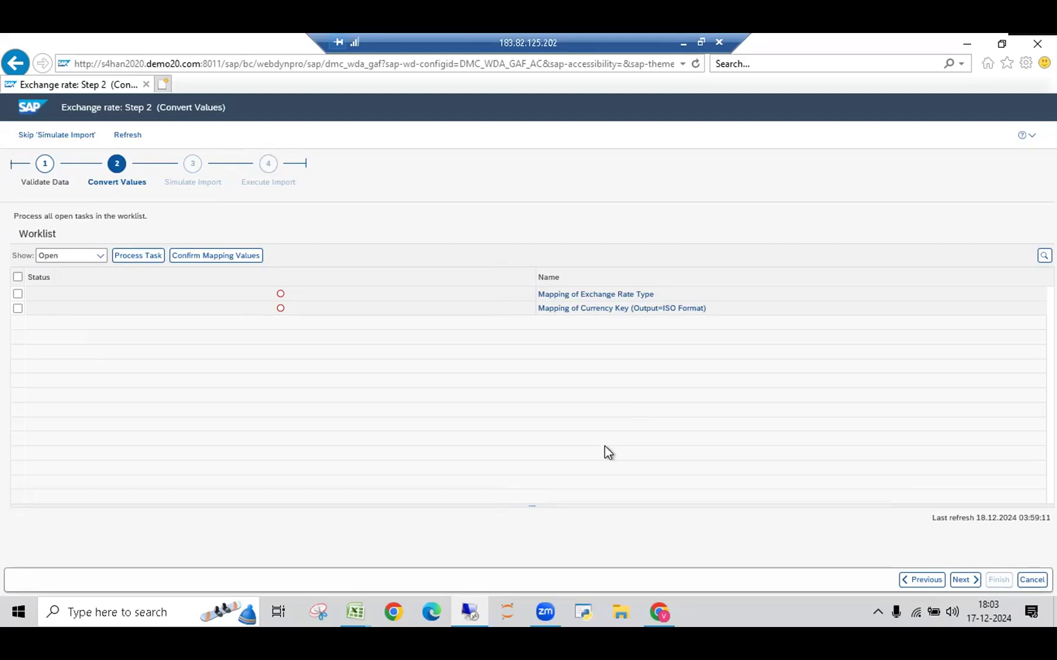
# Review and save the Exchange Rate Type mapping (M to M) and the Currency Key mapping (INR to INR, USD to USD).
pyautogui.click(597, 296)
pyautogui.click(591, 300)
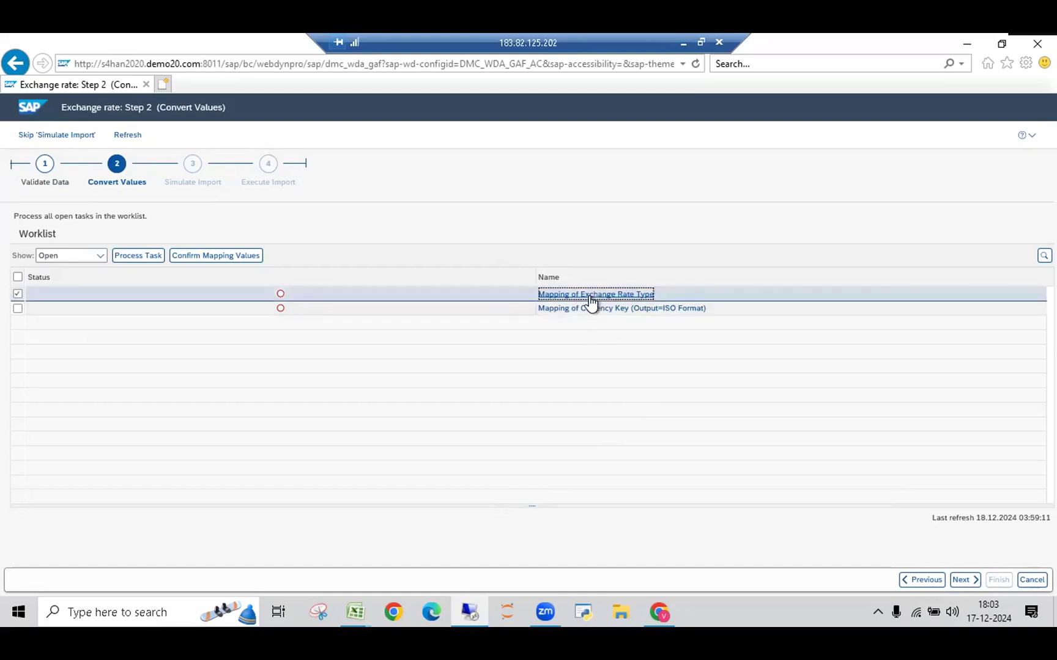
pyautogui.click(591, 297)
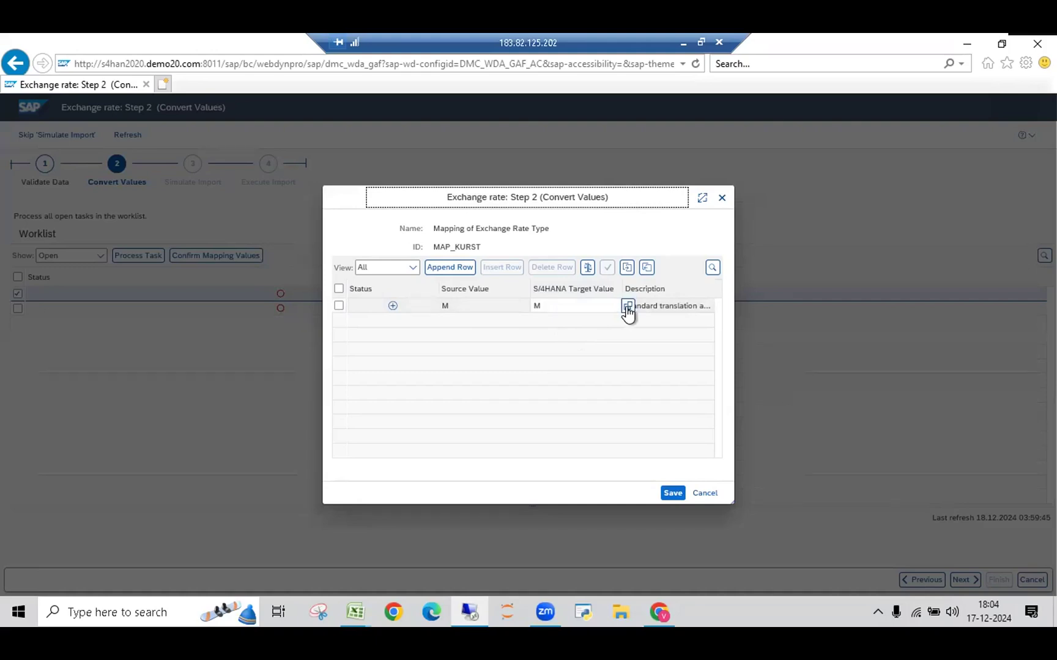
pyautogui.click(672, 493)
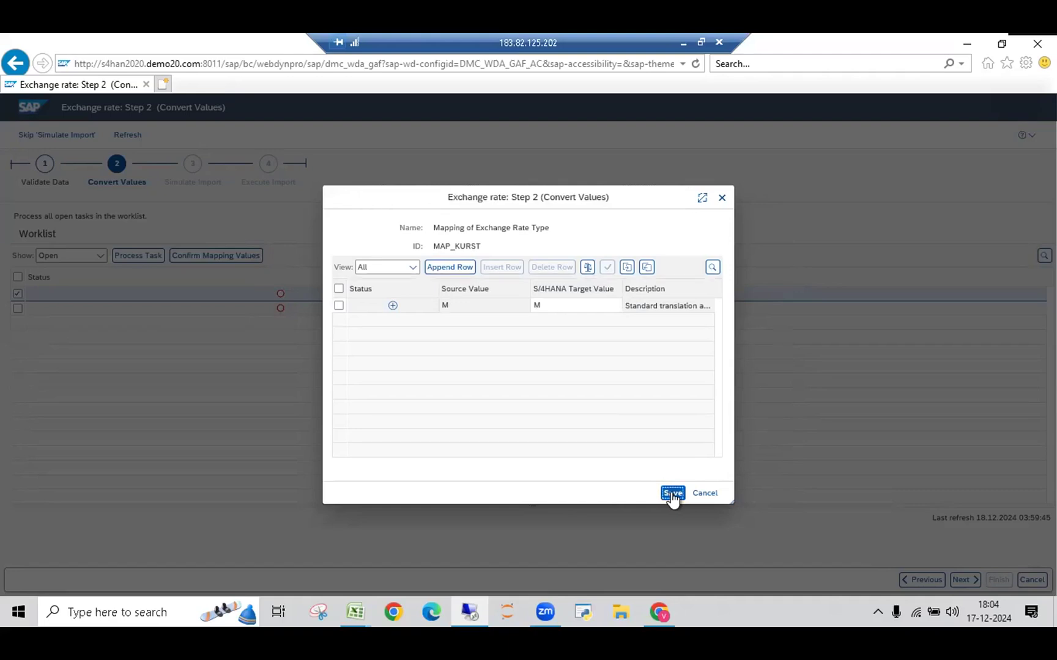
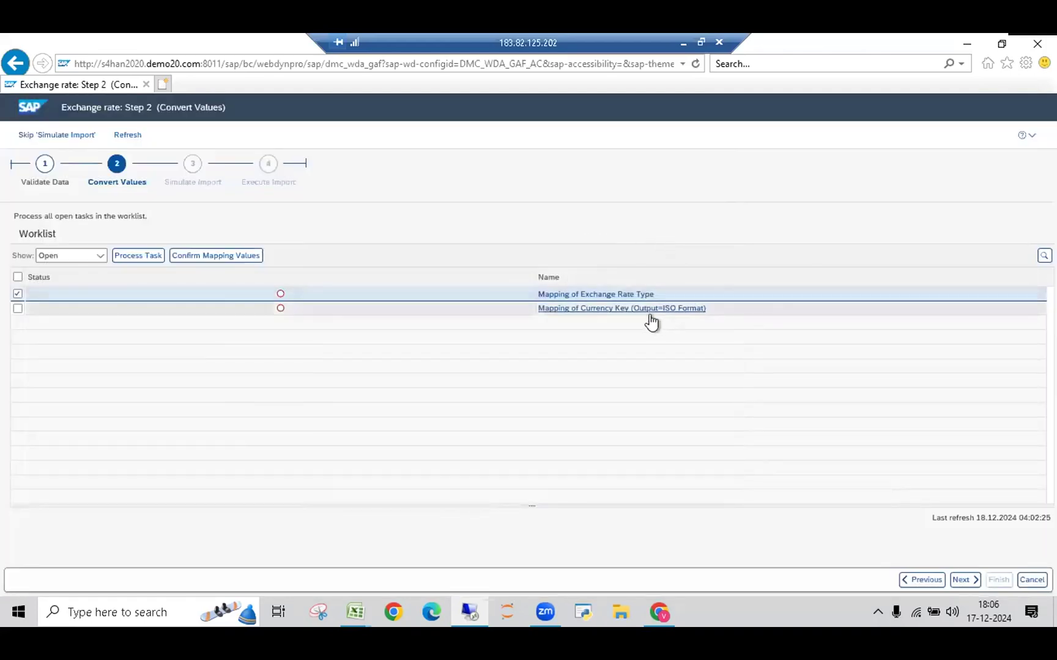
pyautogui.click(616, 313)
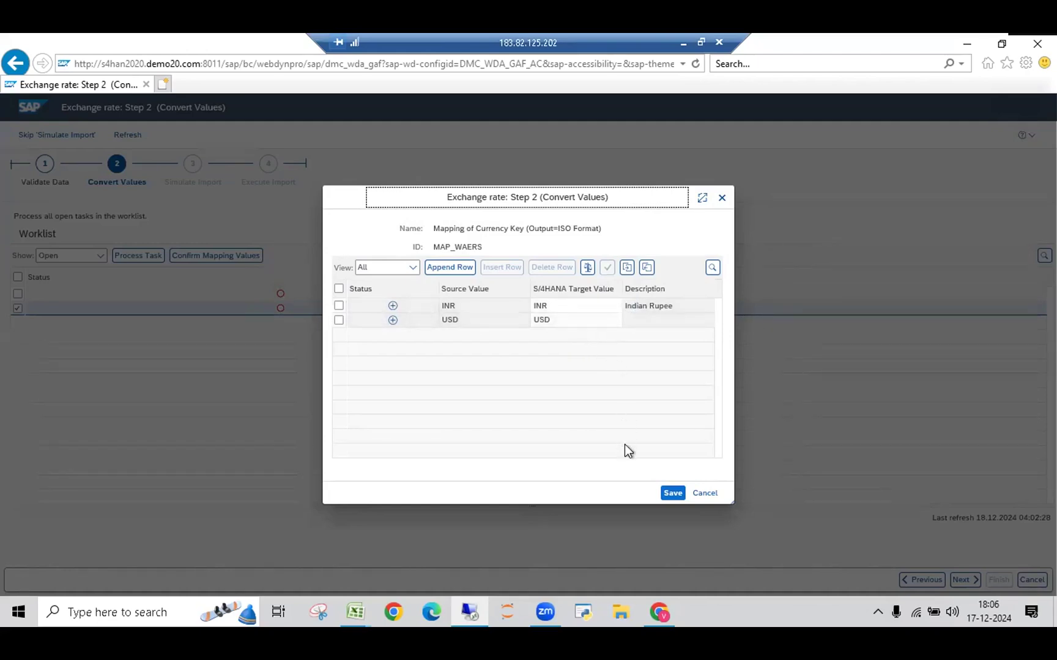
pyautogui.click(673, 495)
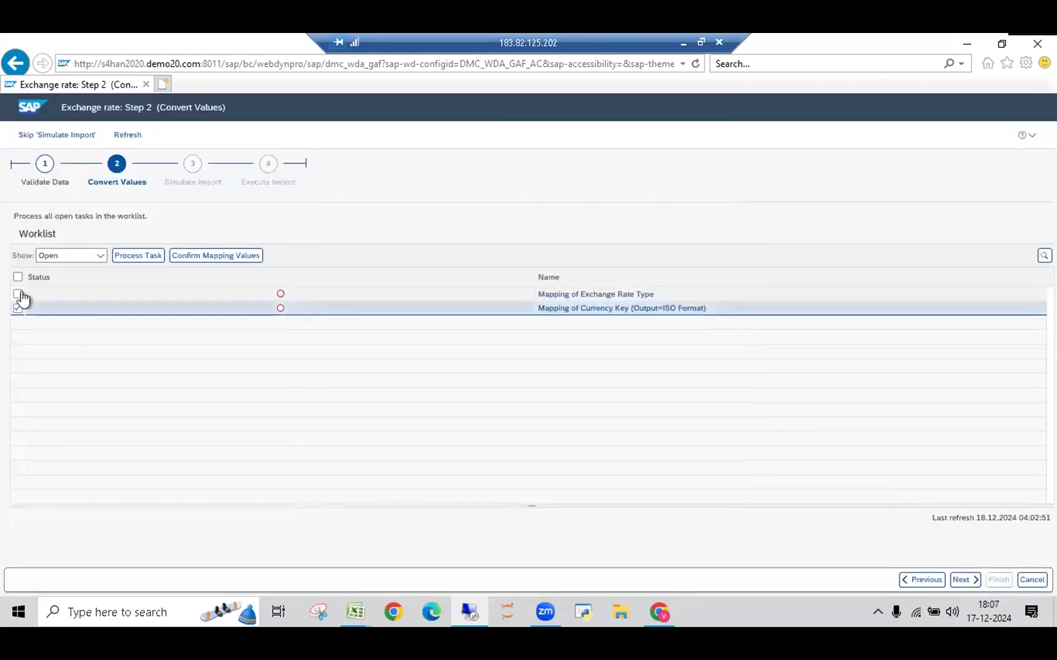
# Confirm the mapping values for all worklist tasks and run the import simulation, closing its progress dialog.
pyautogui.click(18, 279)
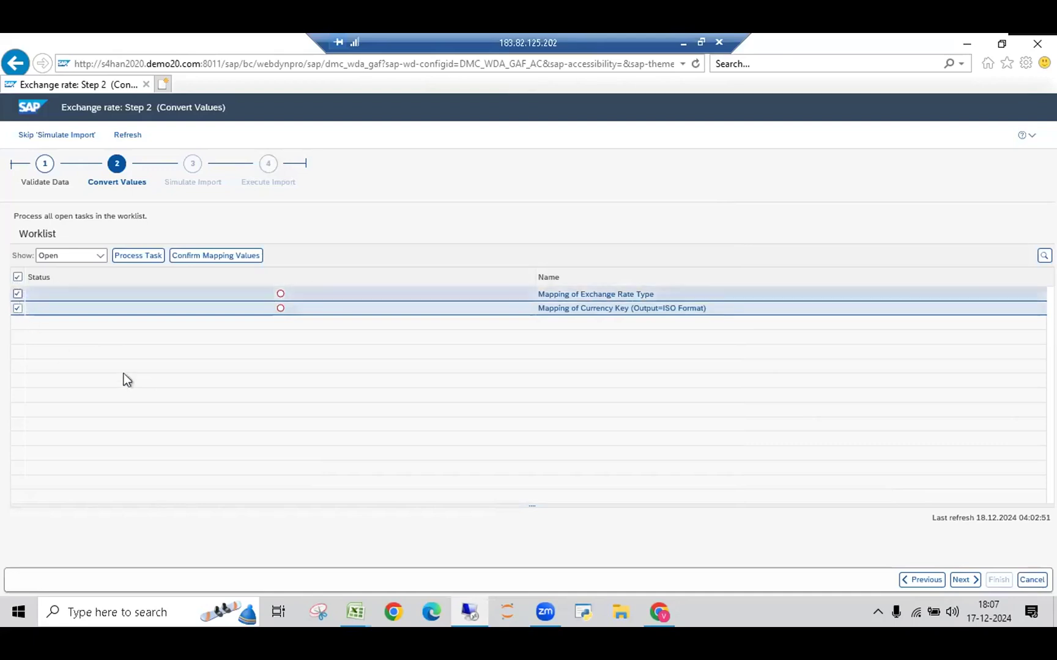
pyautogui.click(218, 262)
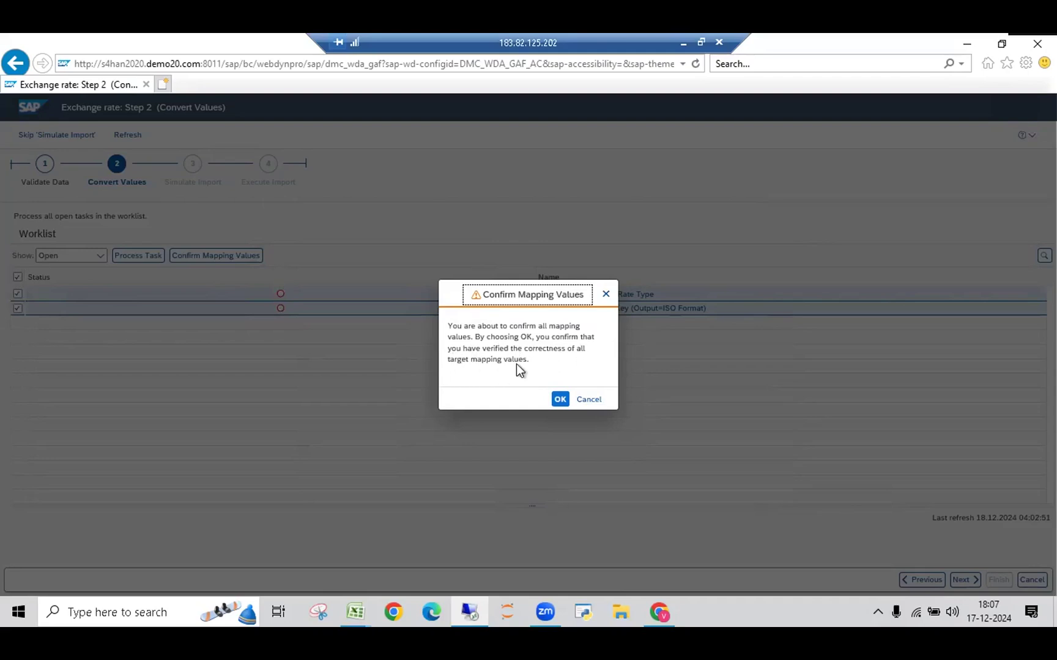
pyautogui.click(559, 399)
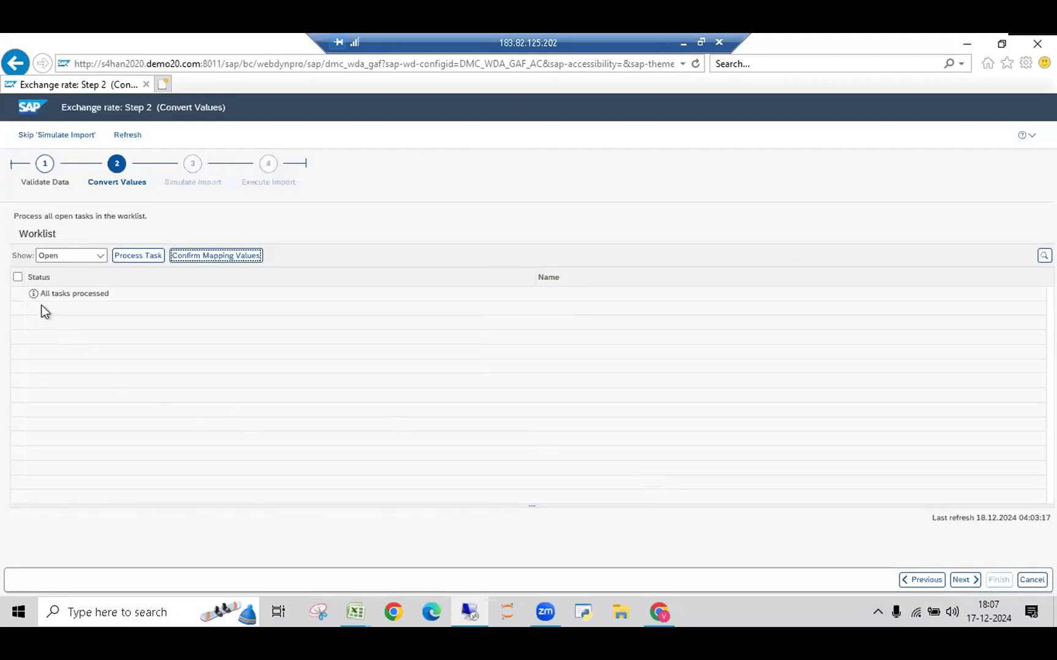
pyautogui.click(964, 580)
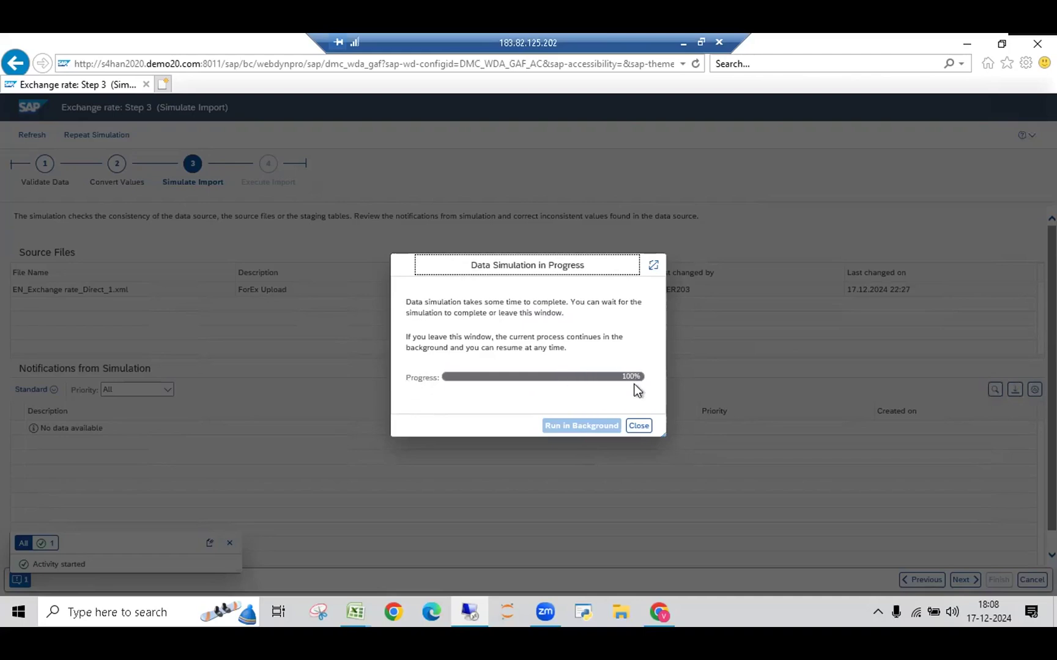
pyautogui.click(639, 426)
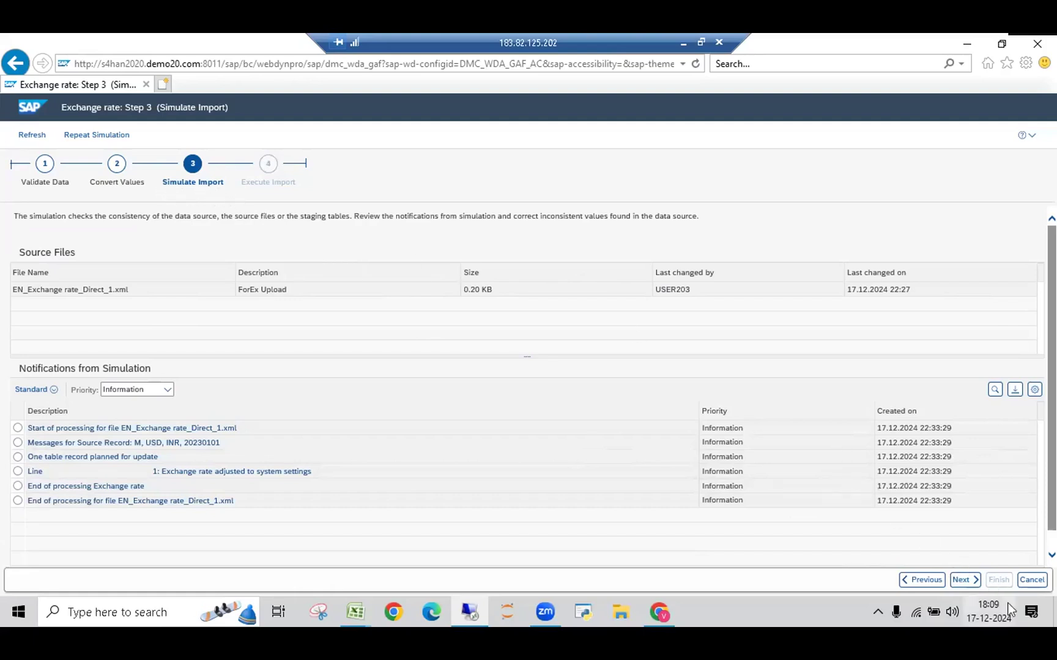
# Execute the import of EN_Exchange rate_Direct_1.xml and finish the data transfer.
pyautogui.click(960, 581)
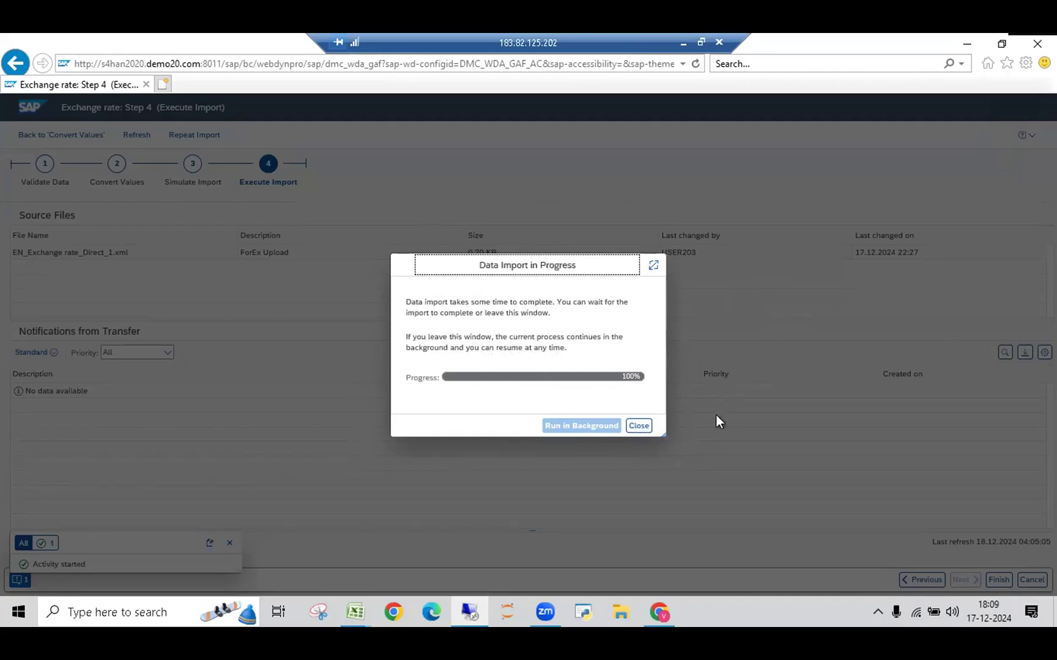
pyautogui.click(640, 427)
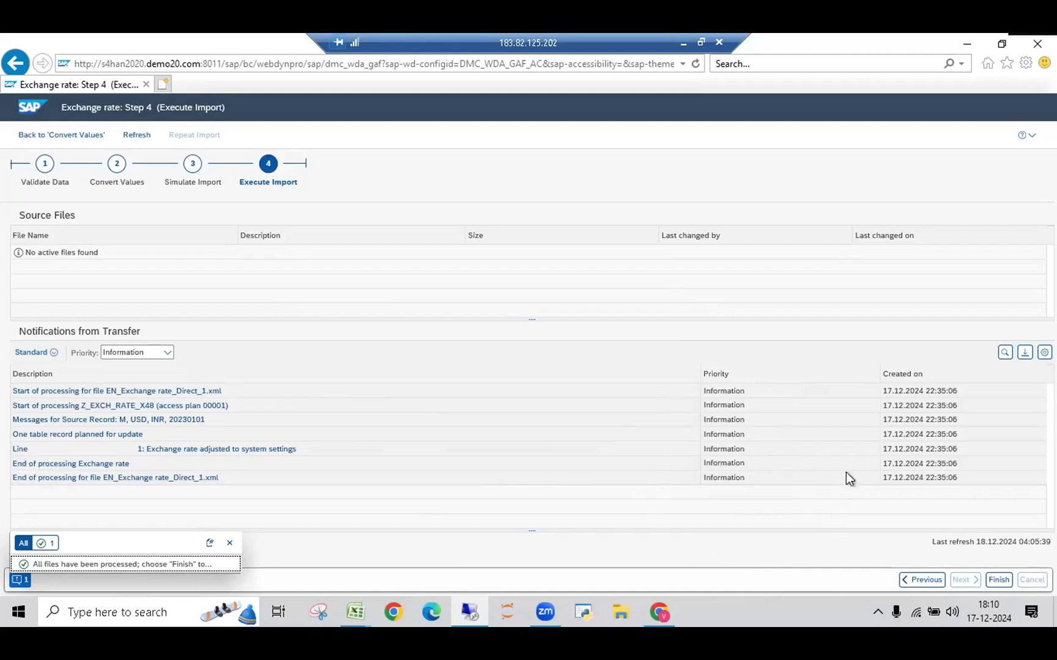
pyautogui.click(998, 580)
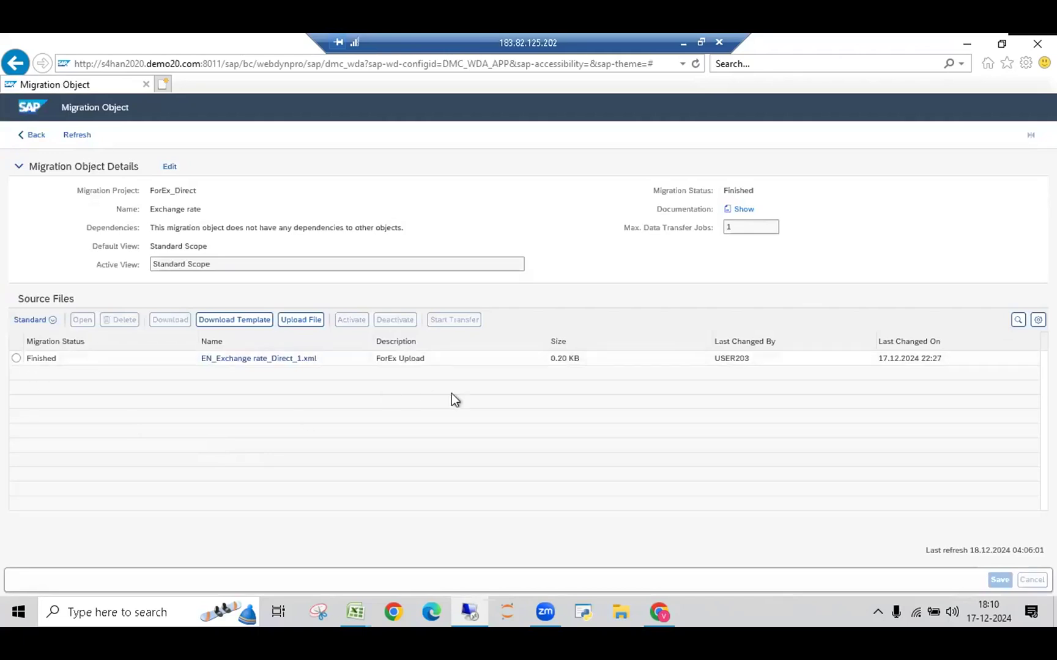
# Switch to the SAP GUI Data Browser session and open the selection screen for table TCURR.
pyautogui.click(966, 44)
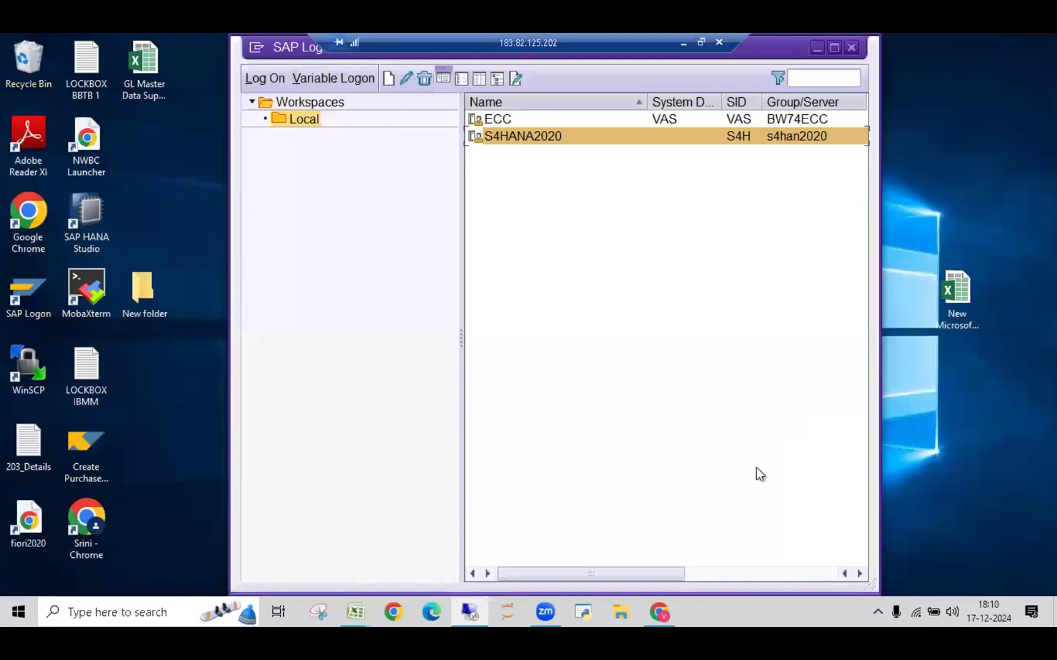
pyautogui.click(820, 48)
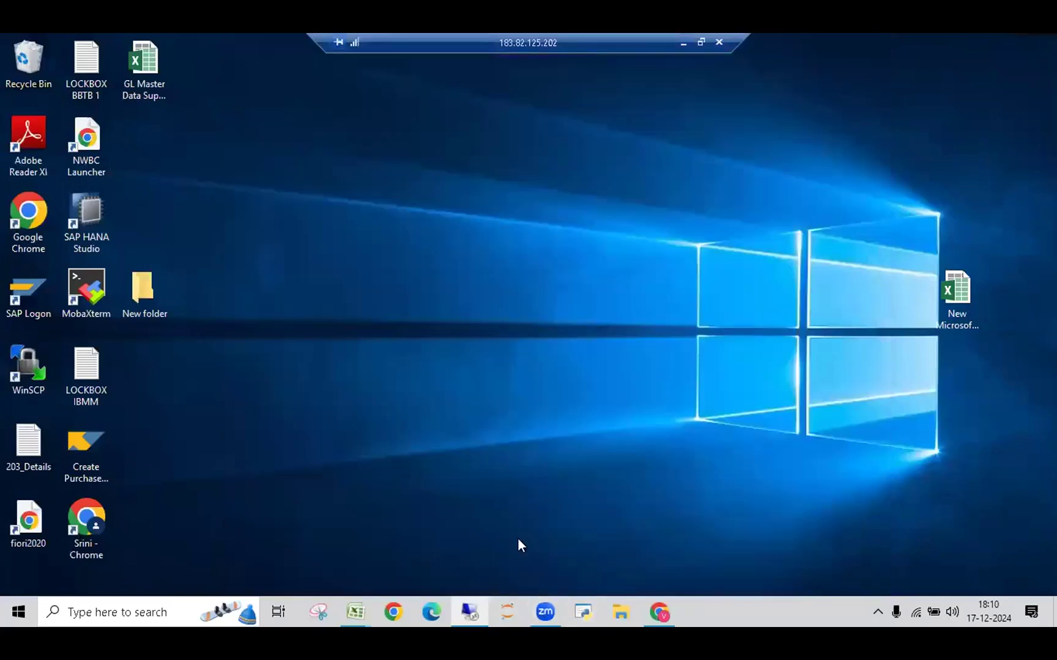
pyautogui.hotkey('alt', 'Tab')
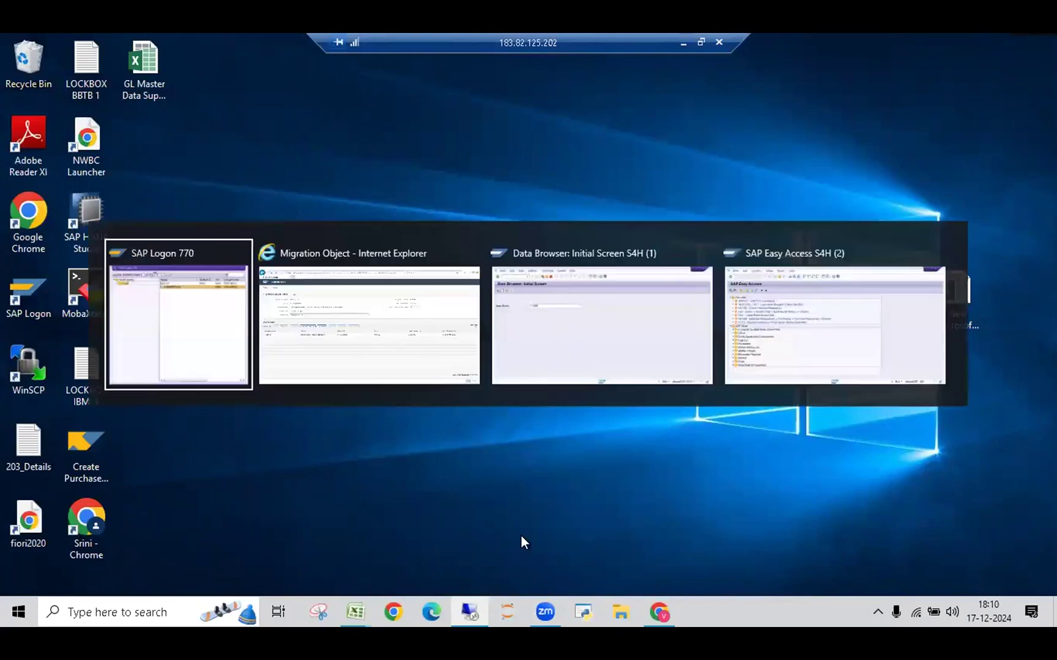
pyautogui.hotkey('alt', 'Tab')
pyautogui.hotkey('alt', 'Tab')
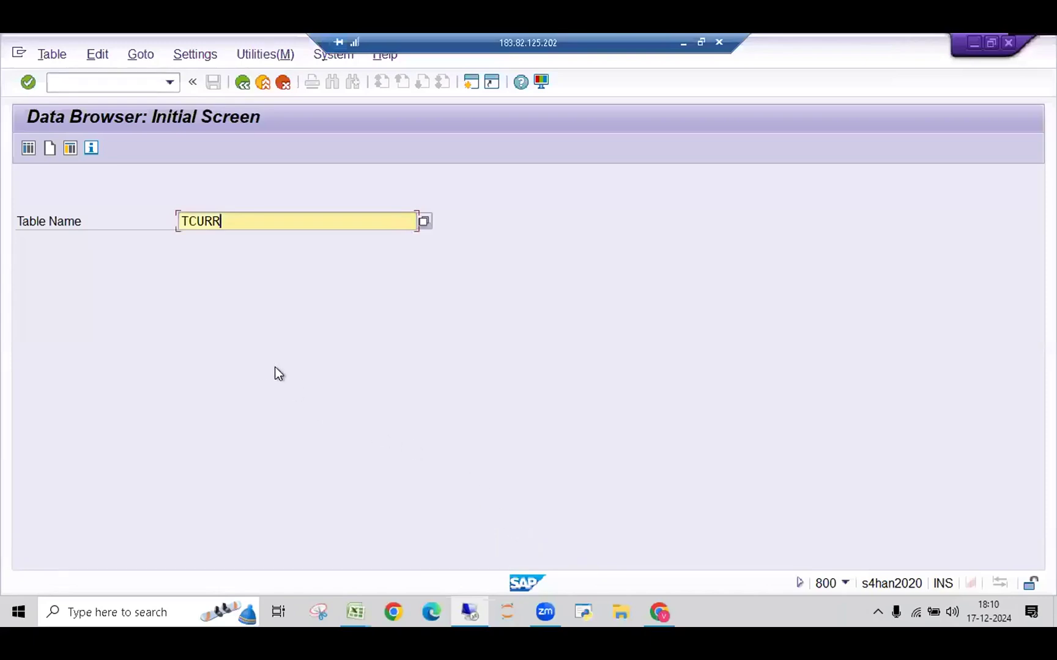
pyautogui.press('Return')
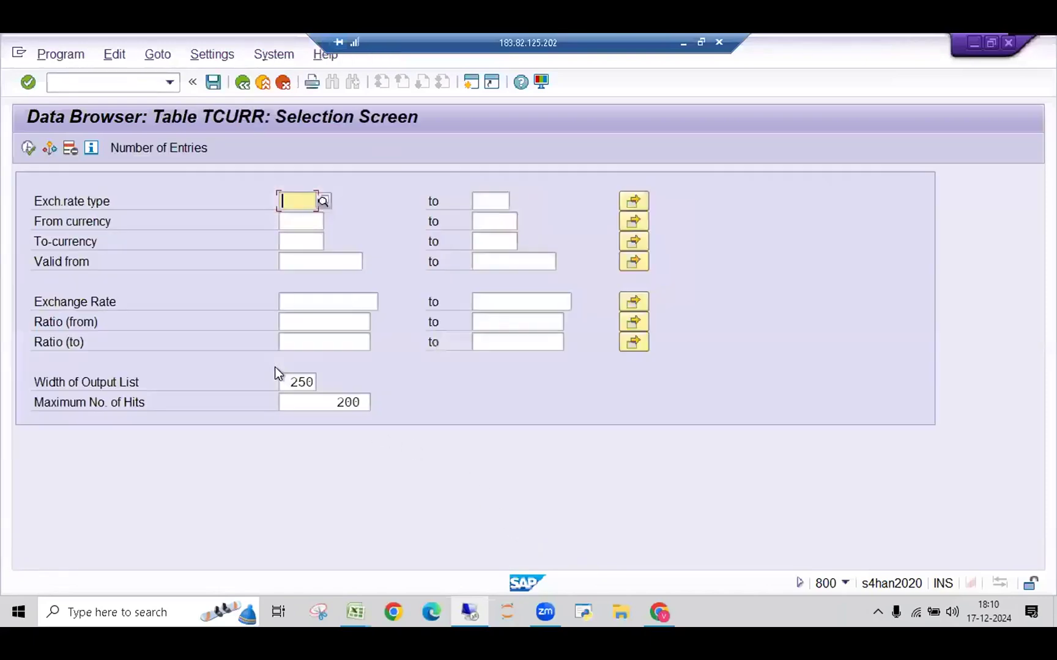
# Set the TCURR selection to exchange rate type M, from currency USD, to-currency INR and valid from 01.01.2023.
pyautogui.click(296, 199)
pyautogui.click(294, 223)
pyautogui.click(295, 223)
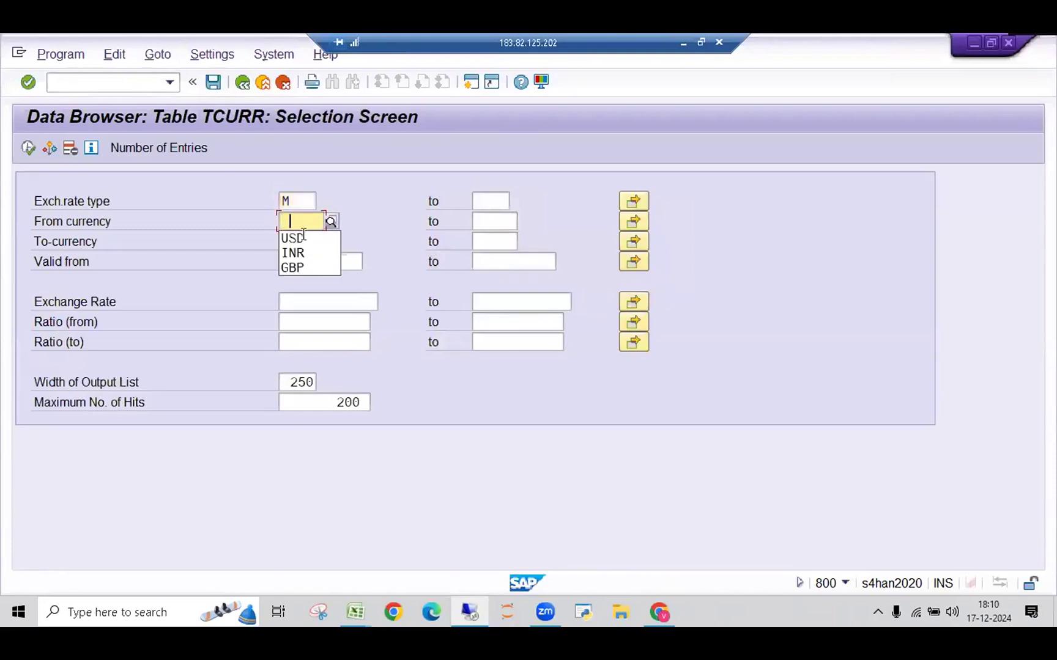
pyautogui.click(302, 239)
pyautogui.click(311, 245)
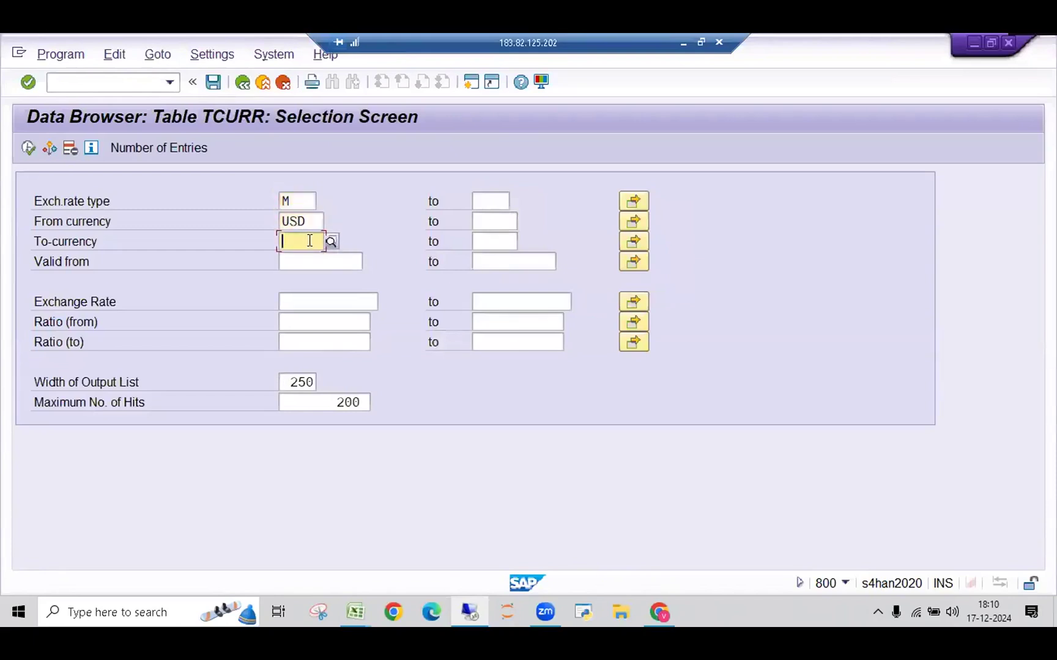
pyautogui.click(306, 260)
pyautogui.click(307, 262)
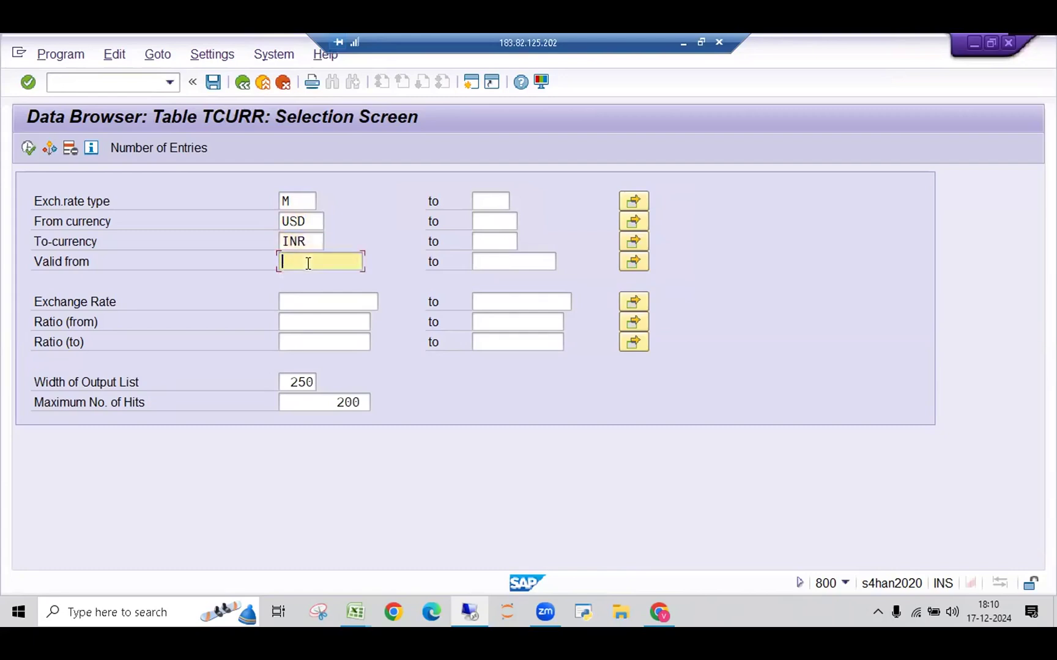
pyautogui.click(318, 281)
# Check the number of entries matching the TCURR selection and display the resulting table entries.
pyautogui.click(157, 149)
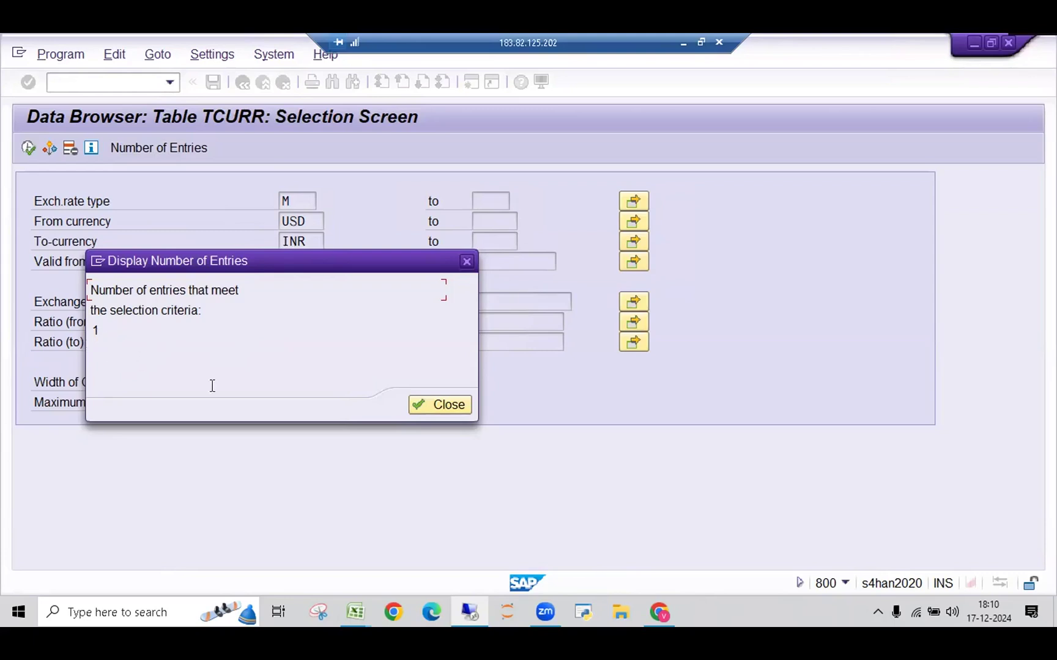
pyautogui.click(417, 406)
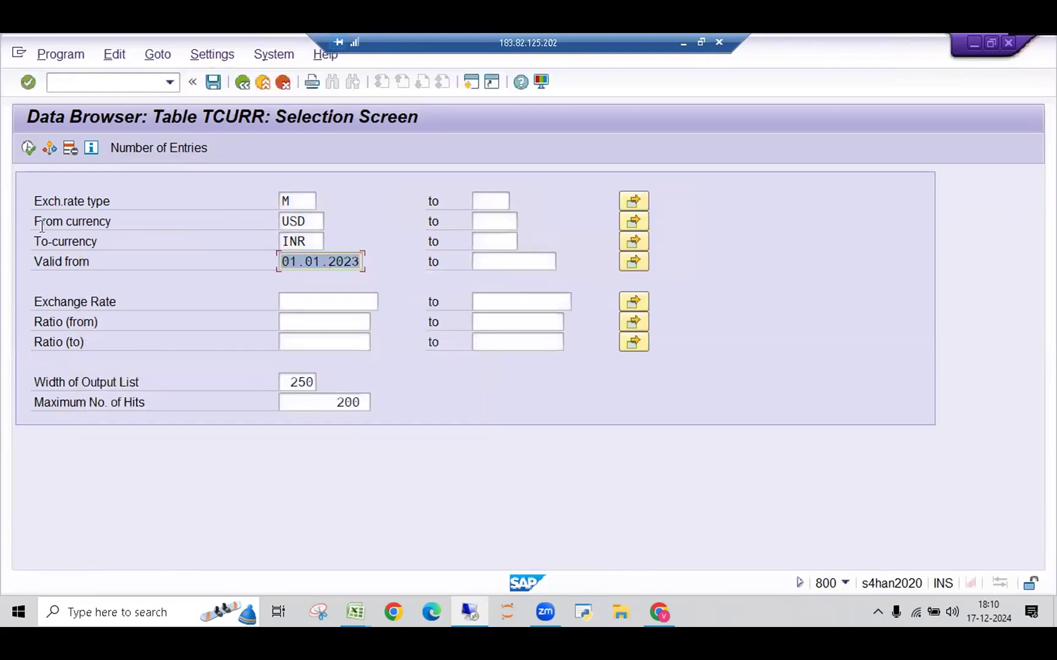
pyautogui.click(29, 150)
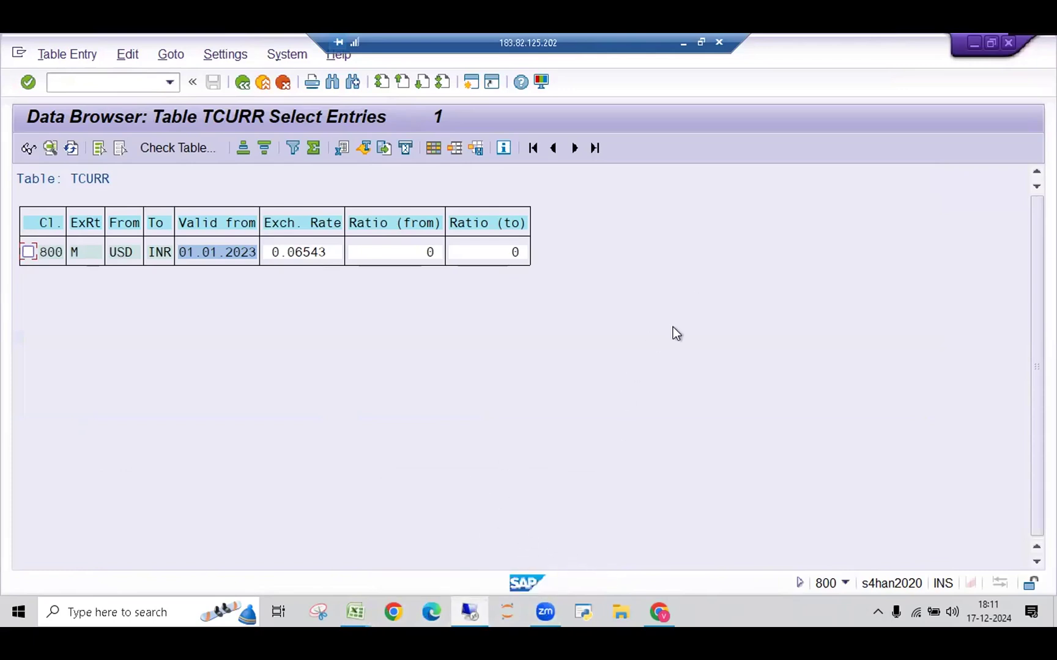
# Switch to File Explorer and open EN_Exchange rate_Direct_1 from New folder inside the ET folder.
pyautogui.hotkey('alt', 'Tab')
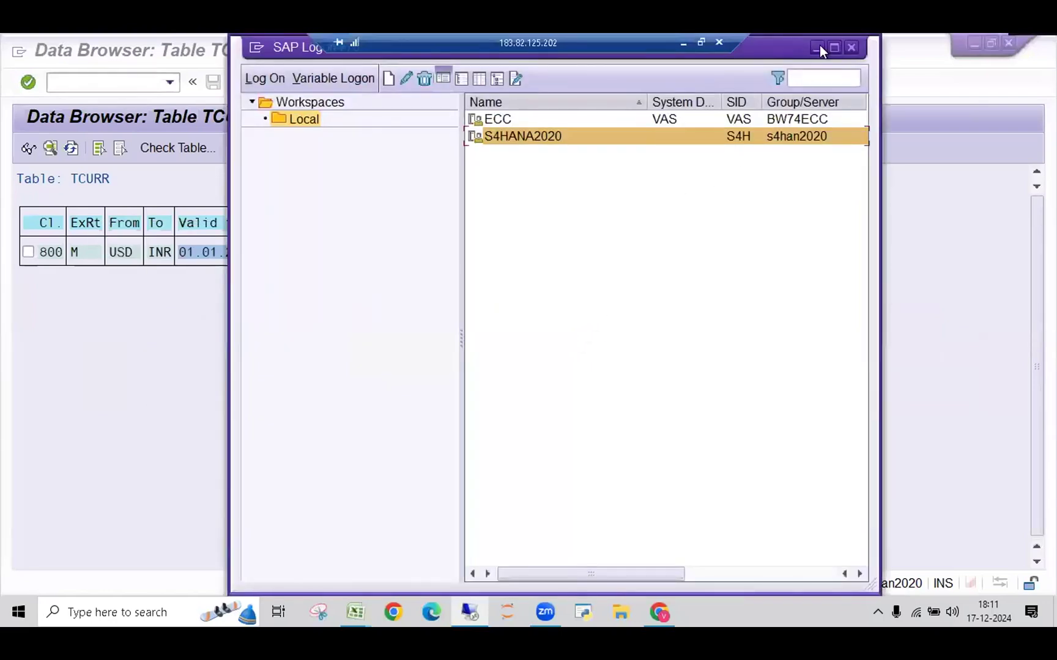
pyautogui.click(818, 47)
pyautogui.click(972, 42)
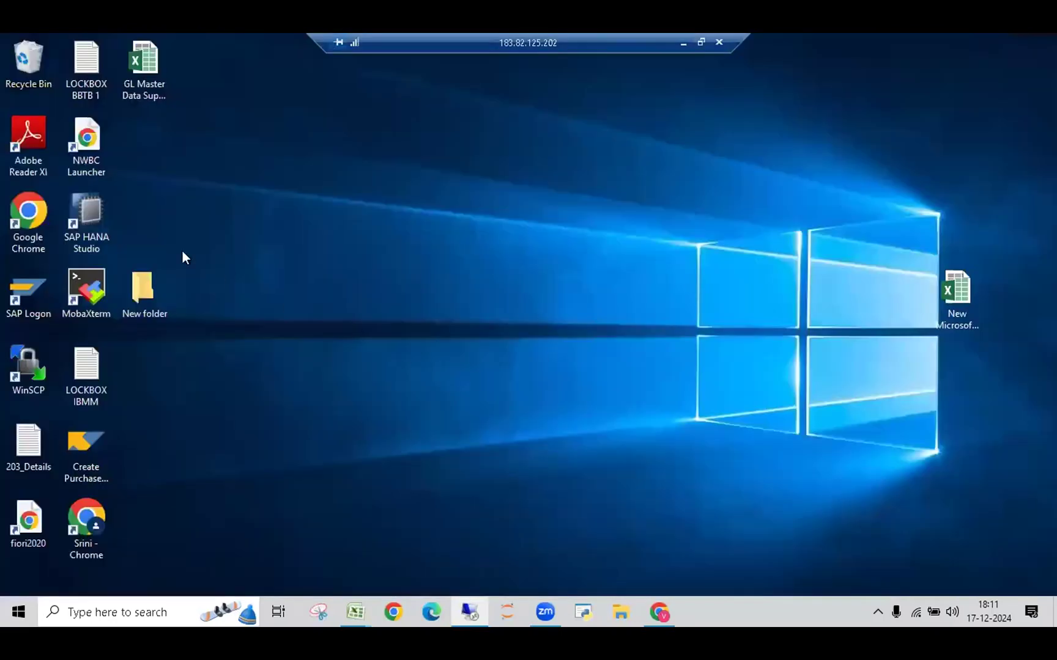
pyautogui.doubleClick(147, 288)
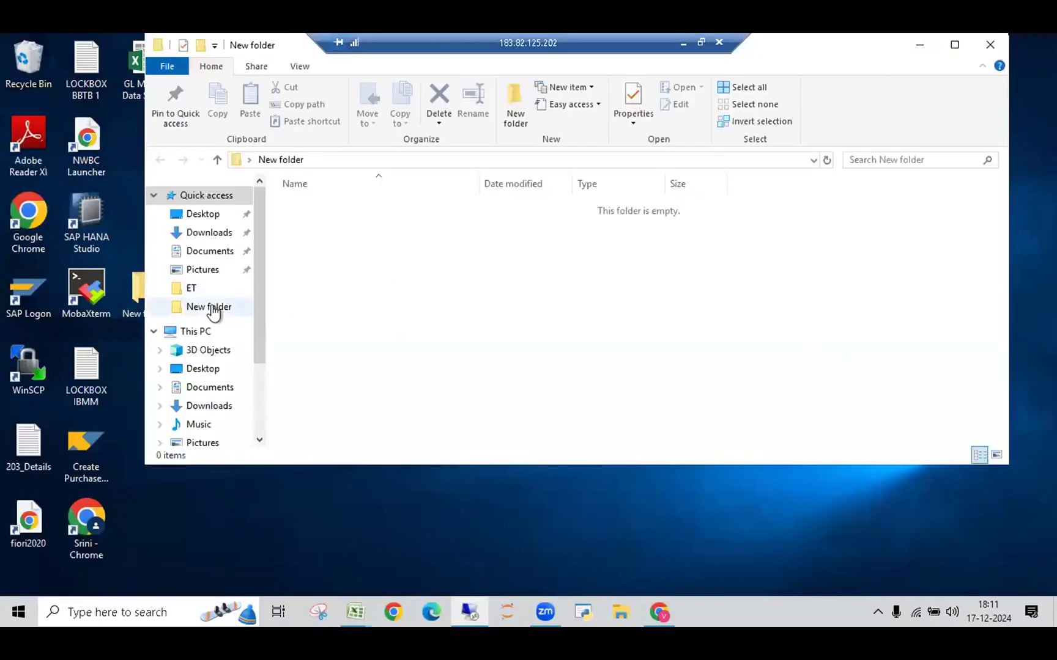
pyautogui.click(243, 307)
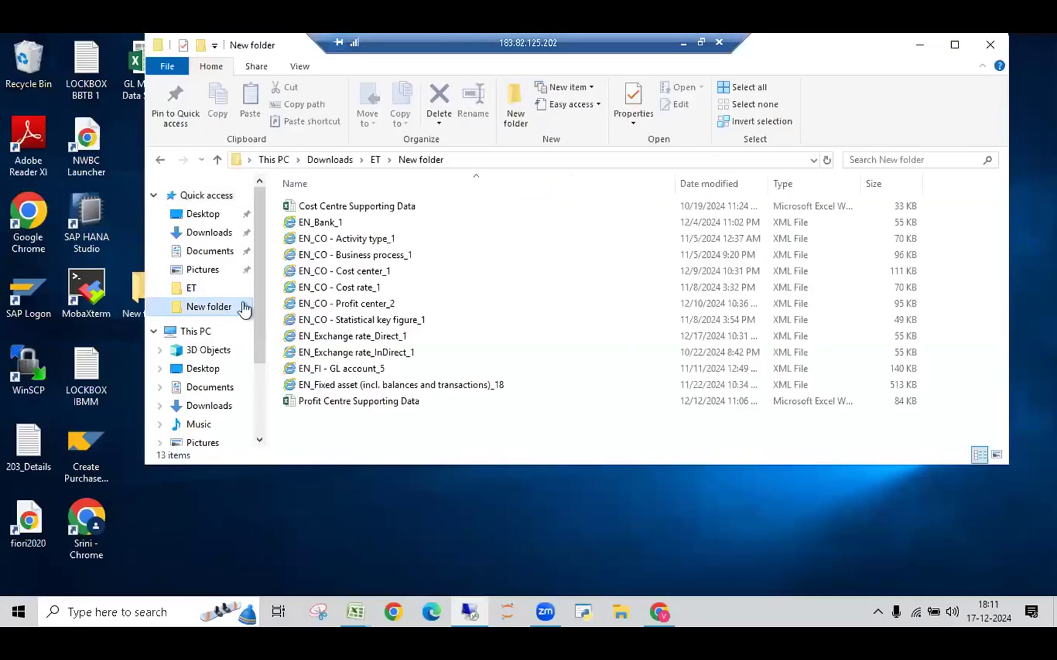
pyautogui.doubleClick(389, 337)
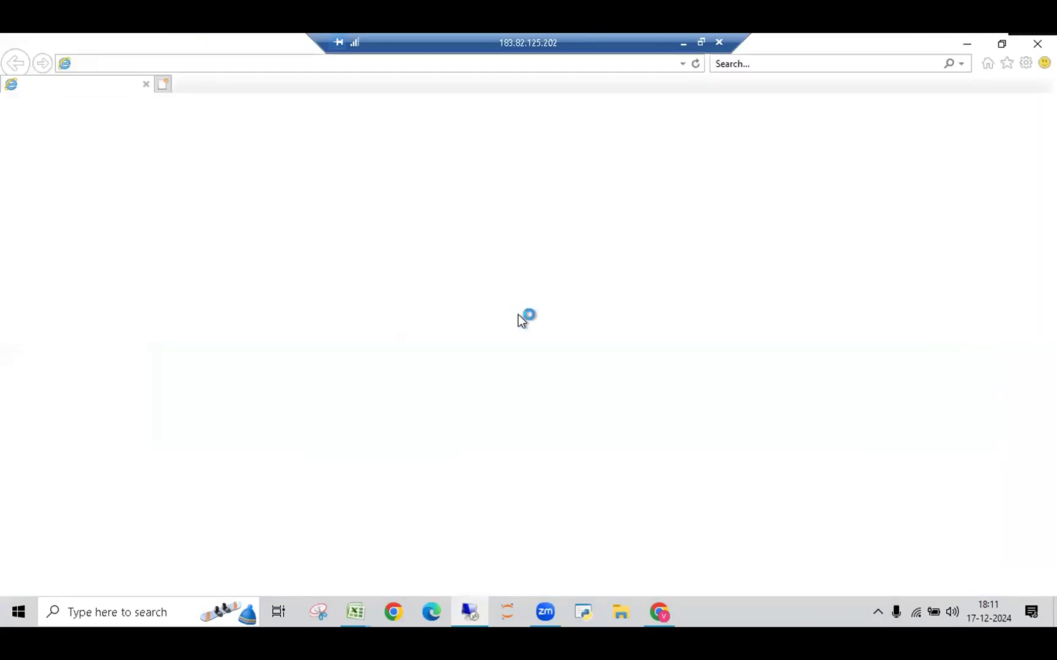
pyautogui.click(507, 288)
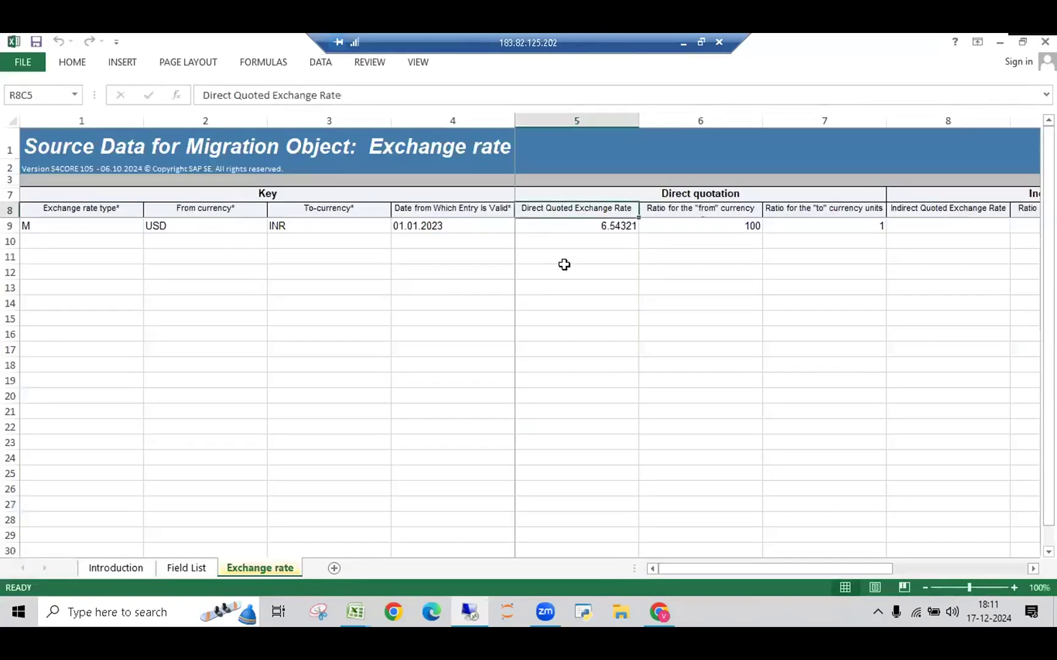
# Examine the source row's from currency, to-currency, direct quoted exchange rate and "from" currency ratio on the Exchange rate sheet.
pyautogui.click(720, 227)
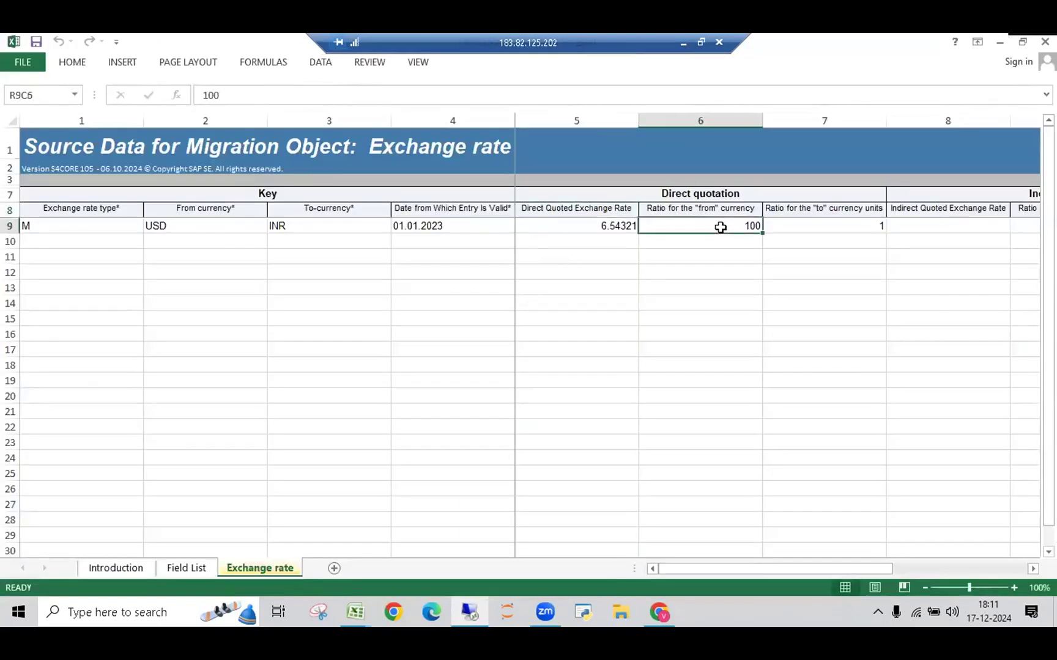
pyautogui.click(203, 233)
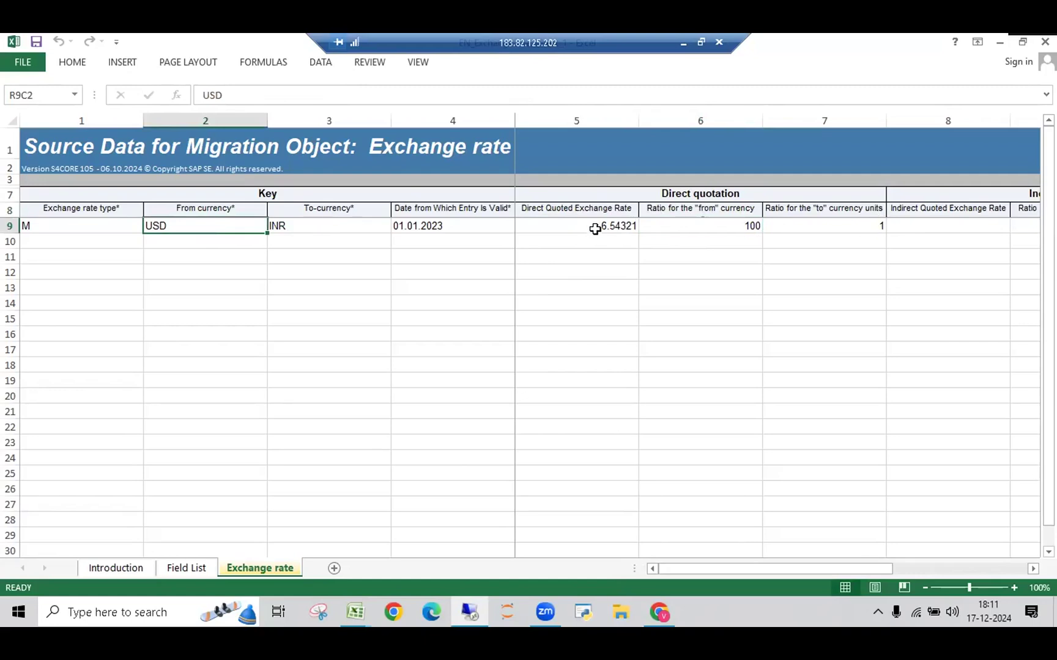
pyautogui.click(593, 230)
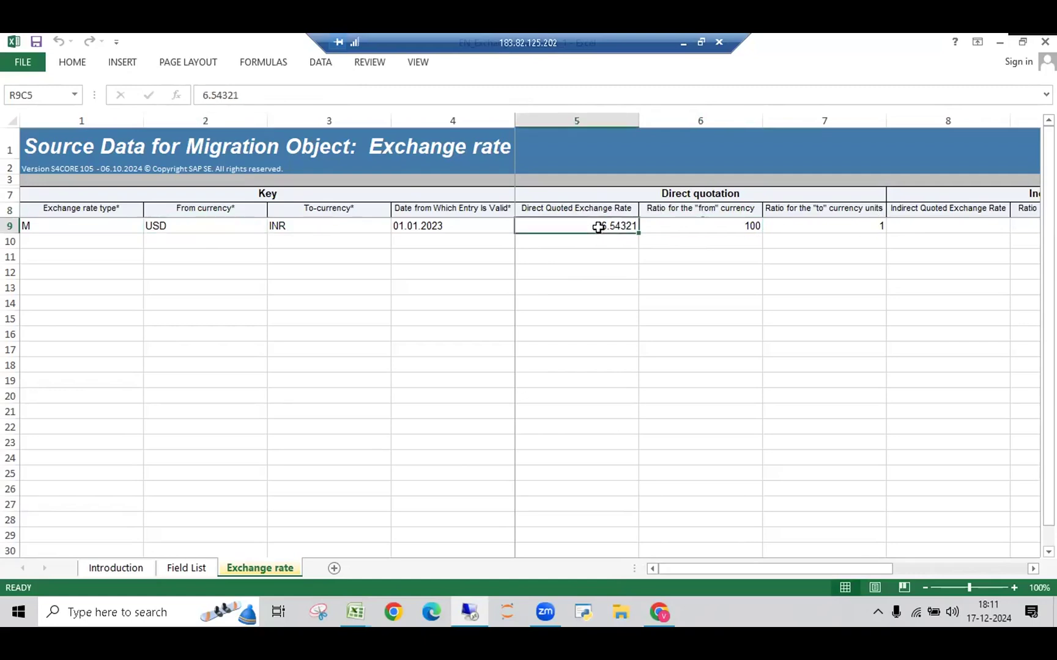
pyautogui.click(329, 229)
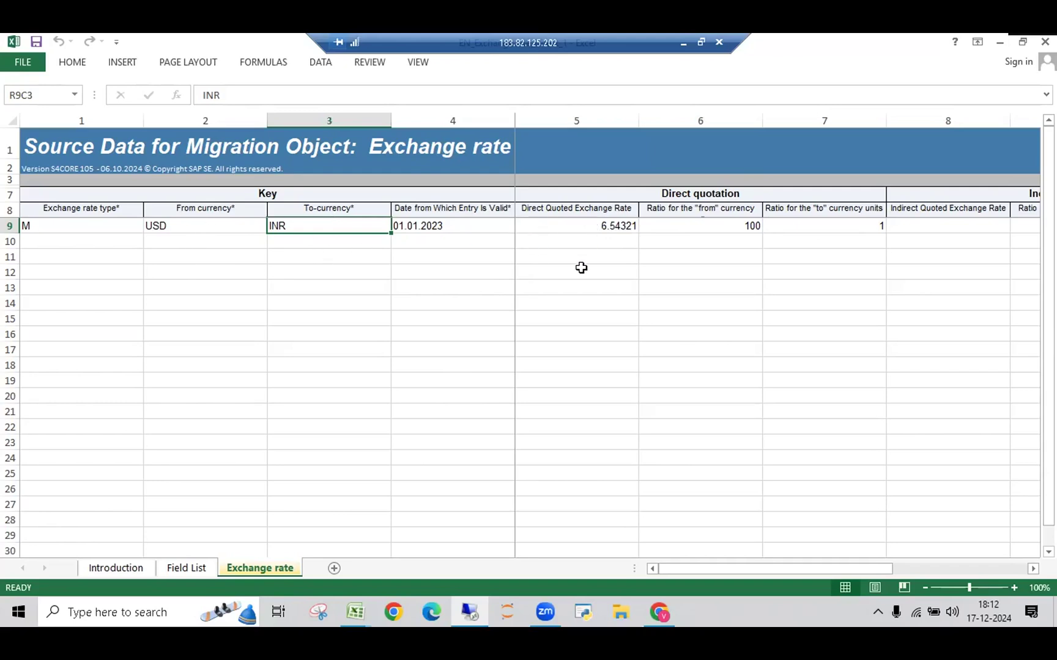
# Switch back to the Data Browser, view the USD to INR entry's details, and return to the initial screen.
pyautogui.hotkey('alt', 'Tab')
pyautogui.hotkey('alt', 'Tab')
pyautogui.hotkey('alt', 'Tab')
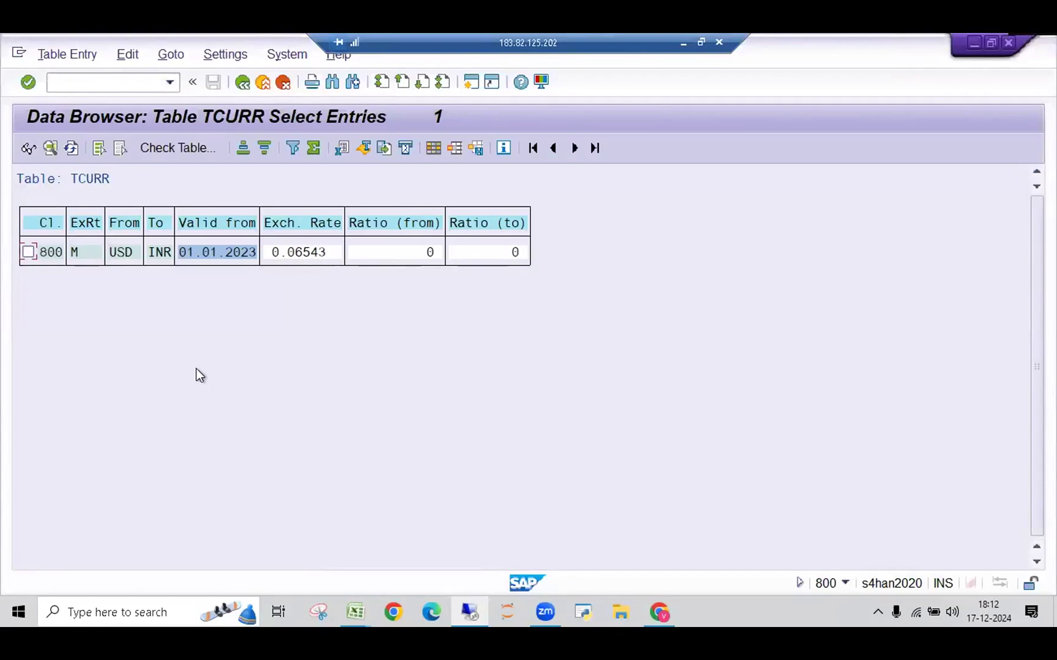
pyautogui.doubleClick(213, 251)
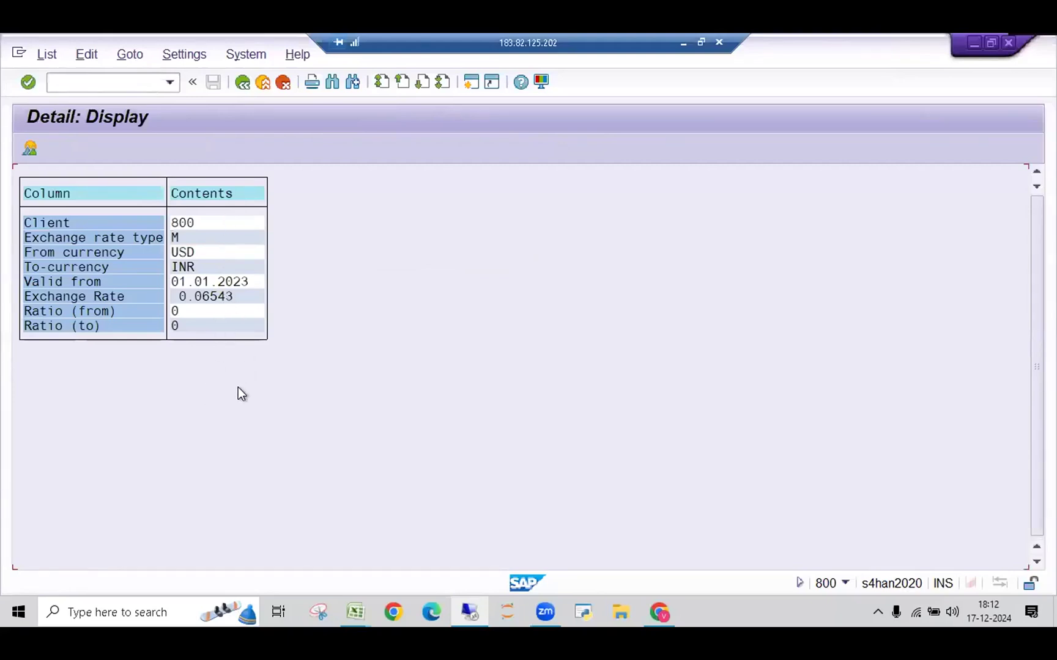
pyautogui.click(242, 83)
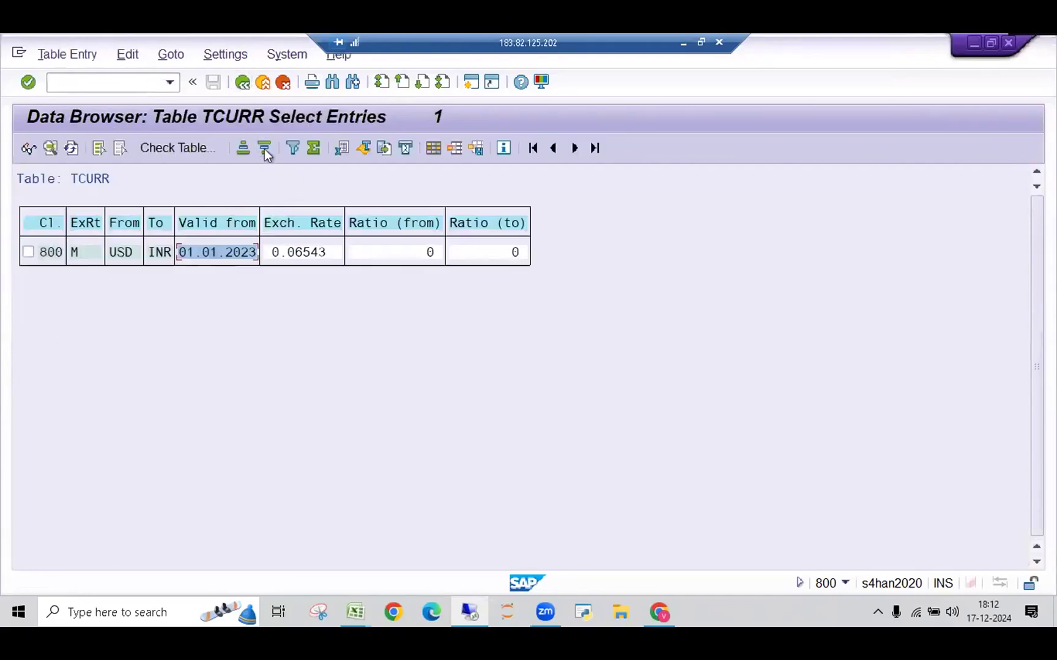
pyautogui.click(243, 83)
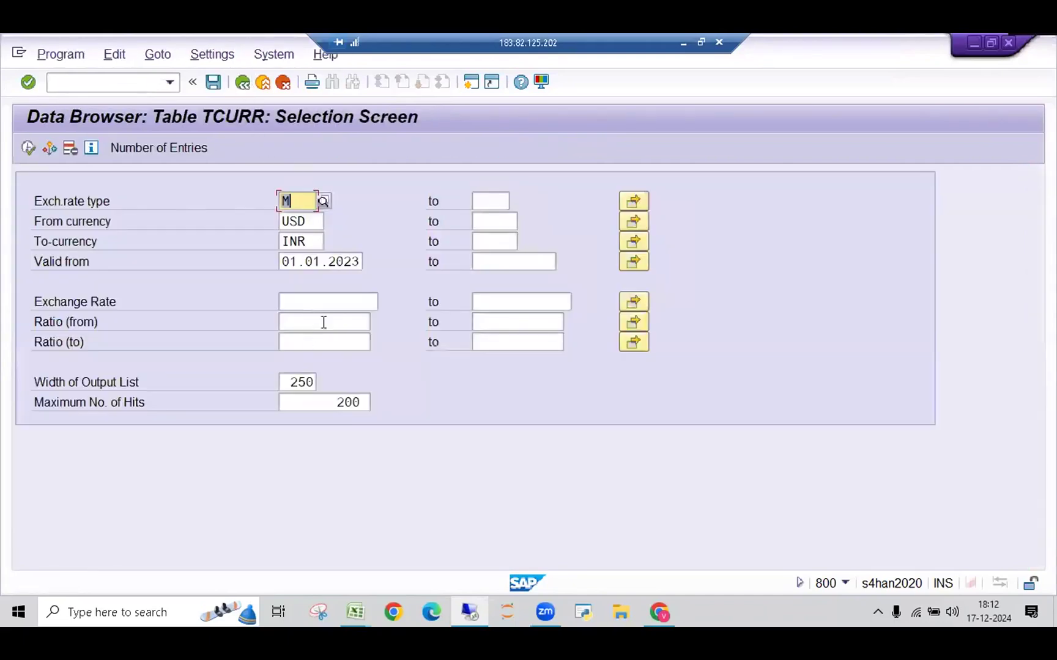
pyautogui.click(244, 84)
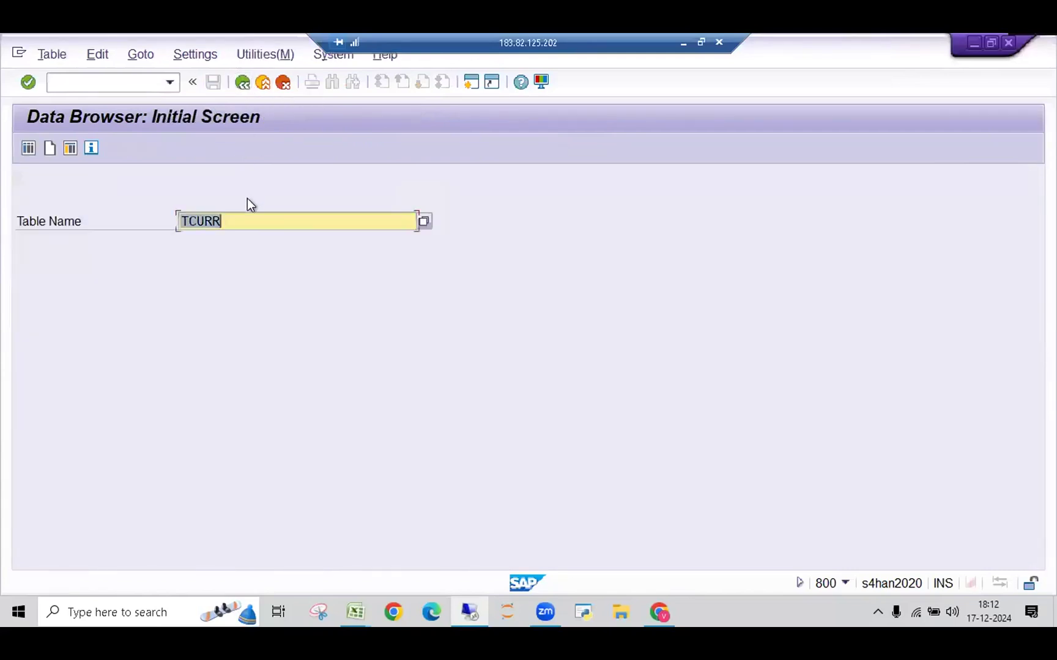